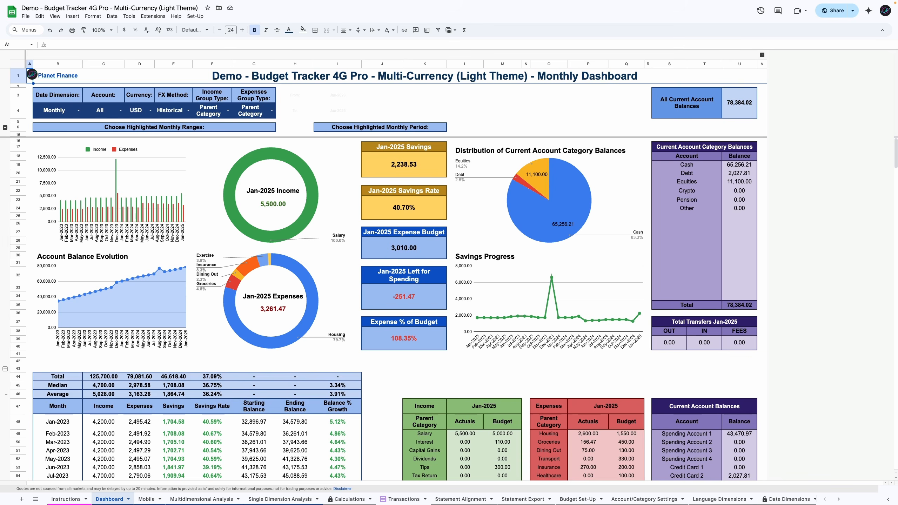
Open the Transactions sheet and examine its latest entries, selecting the last filled row, 663.
click(404, 499)
click(404, 498)
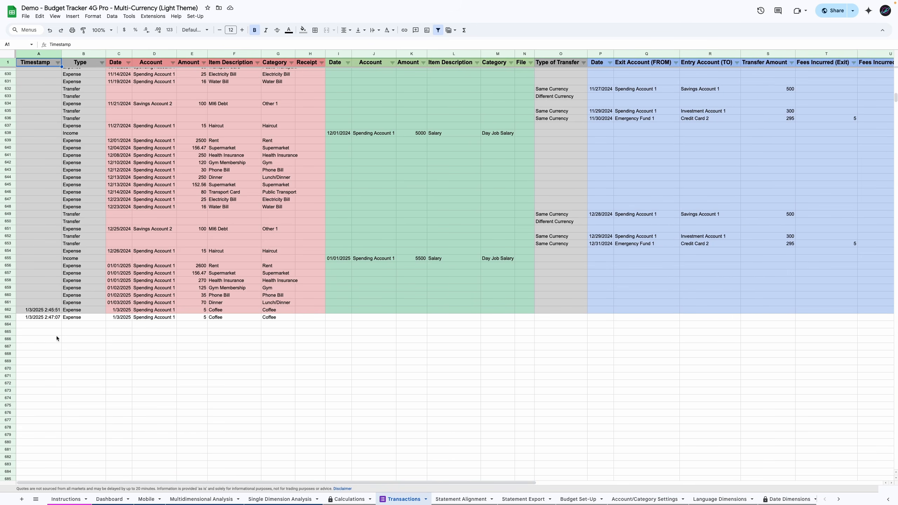
click(11, 317)
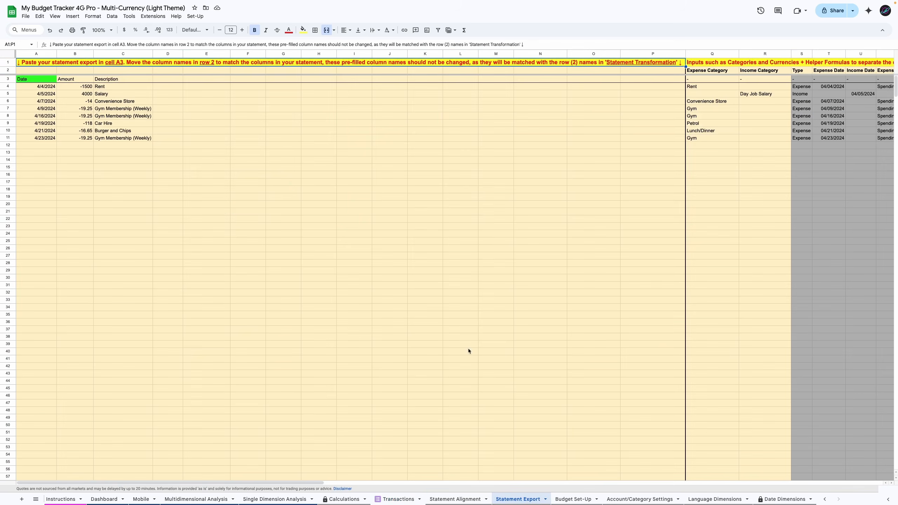
Copy the aligned statement rows 3 to 10 from Statement Alignment into the Transactions sheet and select the pasted rows.
drag(49, 83, 180, 112)
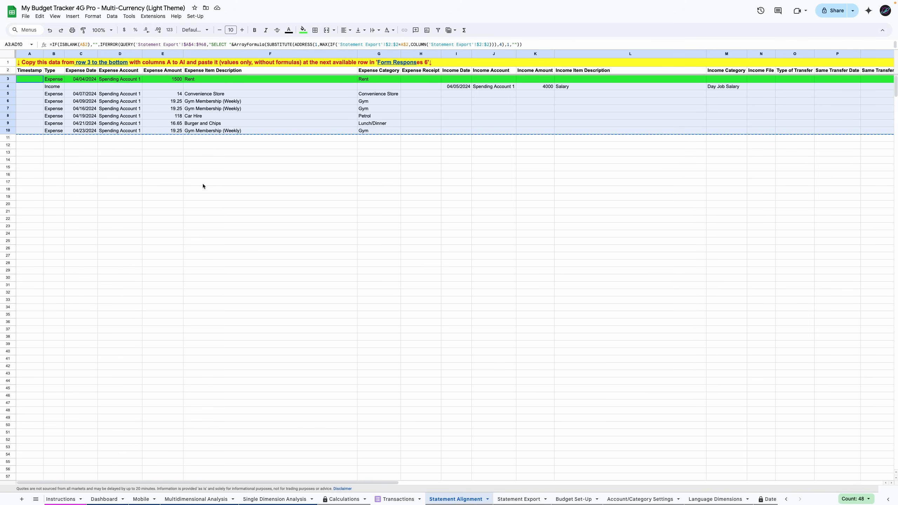
click(398, 499)
click(35, 79)
key(ctrl+v)
click(11, 71)
drag(11, 72, 12, 131)
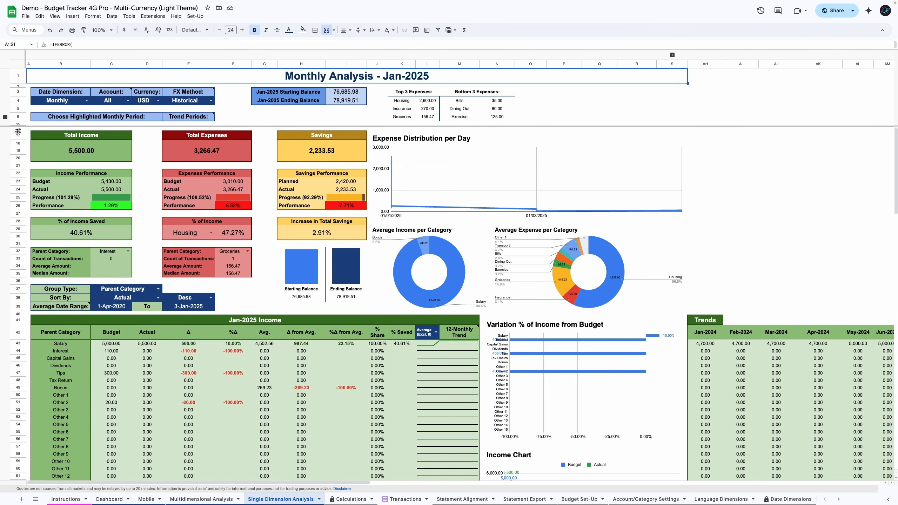
Expand the highlighted monthly period rows on Single Dimension Analysis, view the Date Dimension options, and collapse the rows again.
click(17, 119)
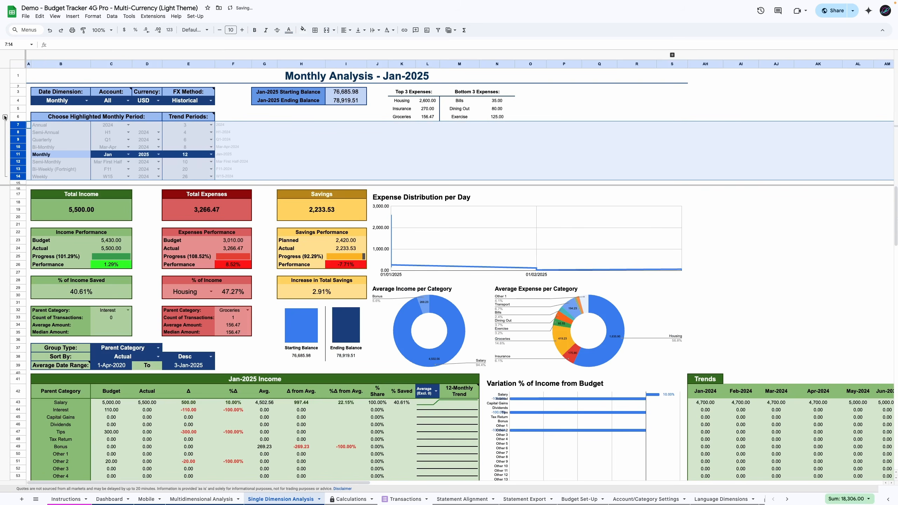
click(56, 156)
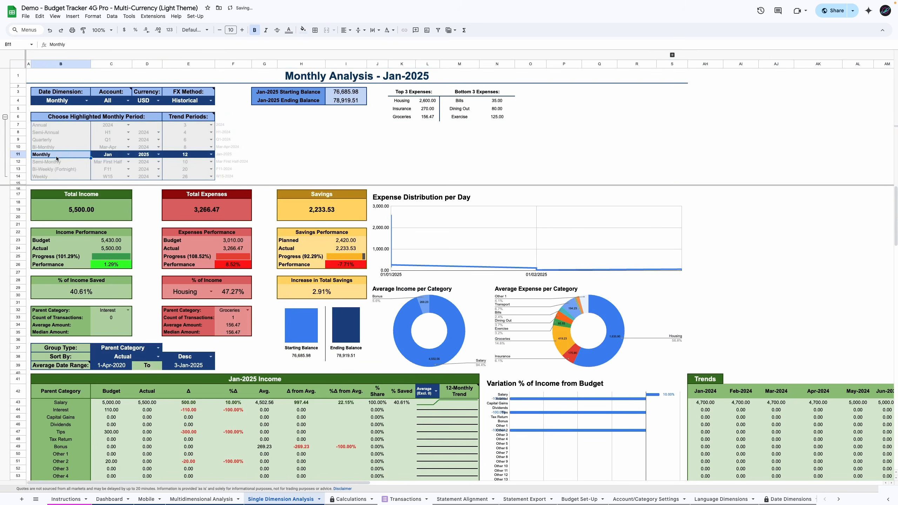
click(86, 101)
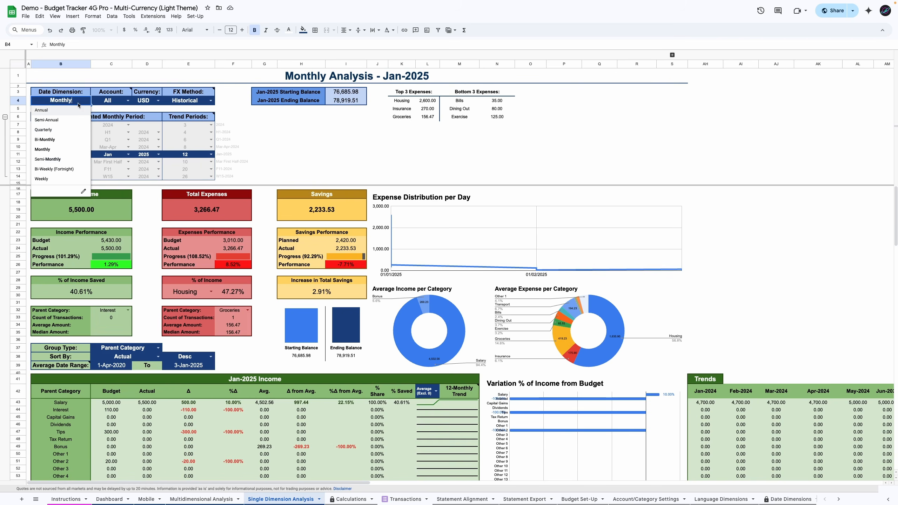
click(65, 150)
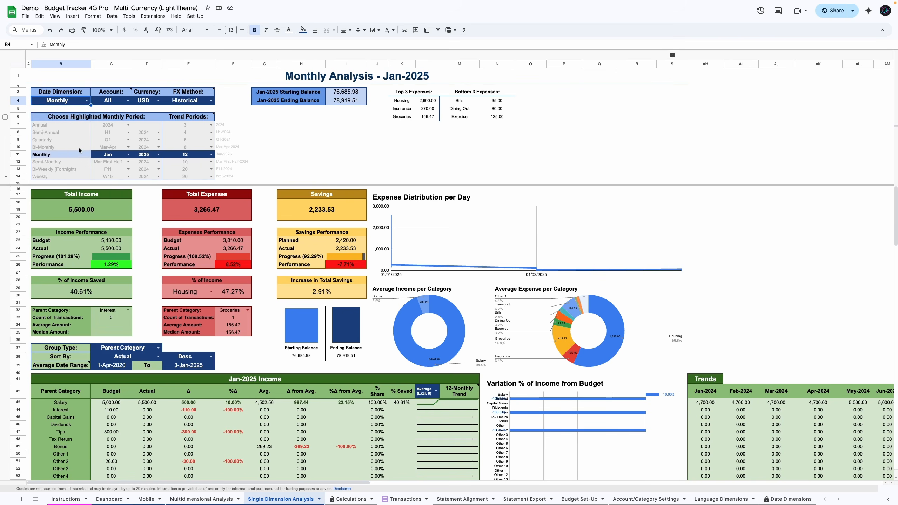
click(4, 118)
Examine the income, expenses and savings cards and the starting and ending balance bars for Jan-2025.
drag(67, 136, 99, 273)
drag(191, 136, 212, 274)
drag(309, 136, 307, 234)
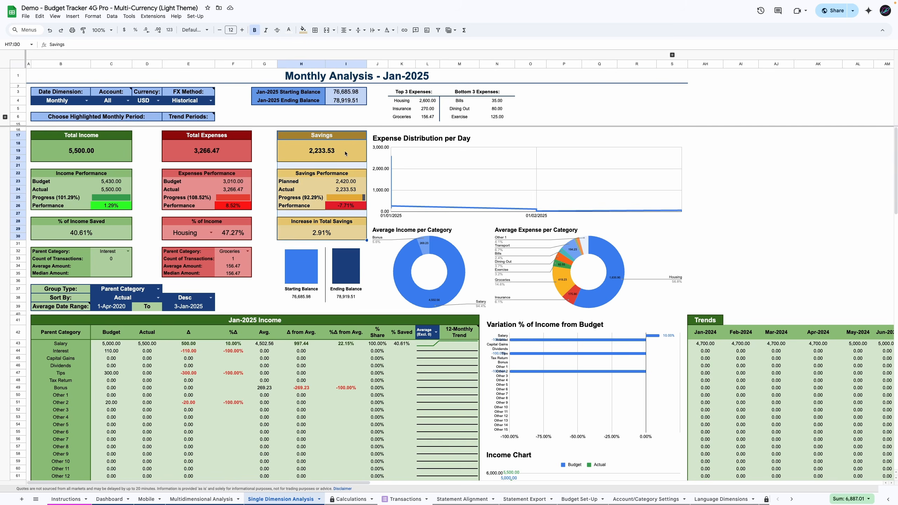
click(305, 267)
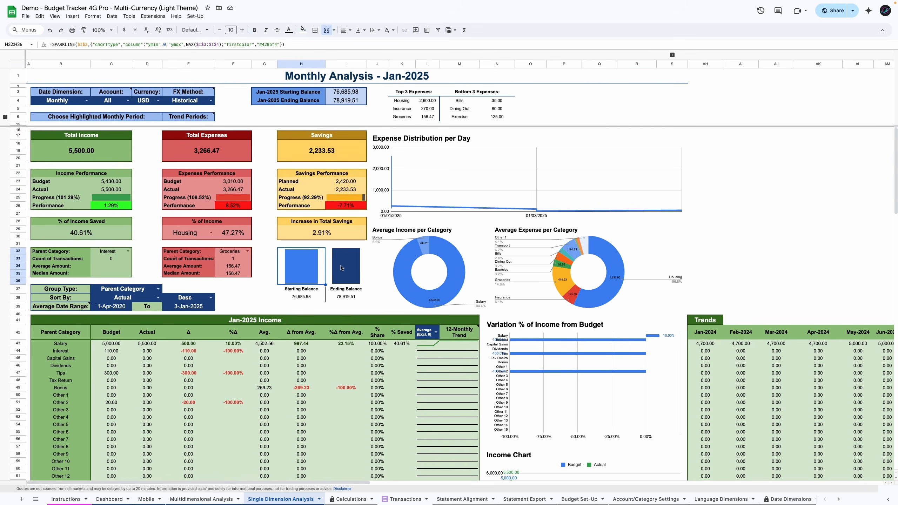
click(342, 267)
Examine the budget and variance columns of the Jan-2025 Income table.
scroll(210, 318, down, 2)
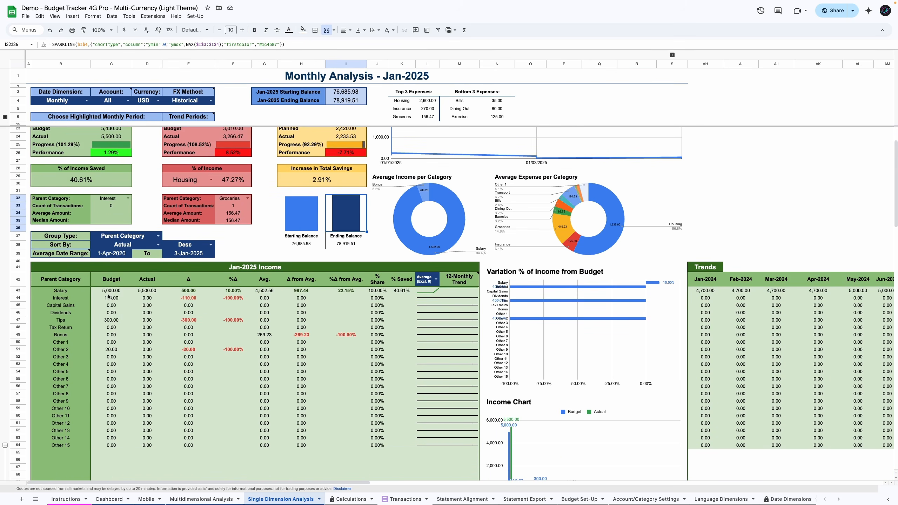
drag(114, 292, 113, 416)
drag(184, 291, 182, 410)
Set the Group Type of the Jan-2025 Expenses table to Category and select the table's category rows.
scroll(183, 342, down, 5)
scroll(181, 342, down, 10)
click(158, 155)
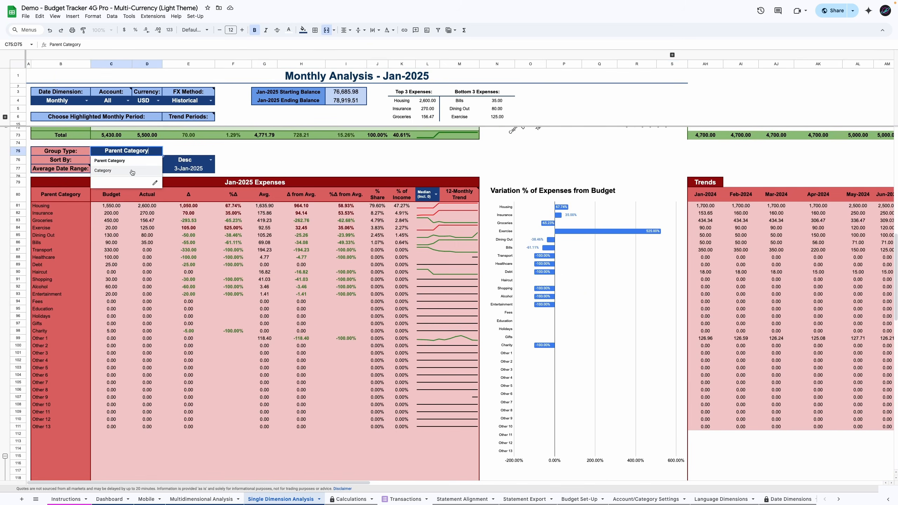
click(117, 173)
scroll(117, 173, down, 1)
drag(61, 192, 459, 435)
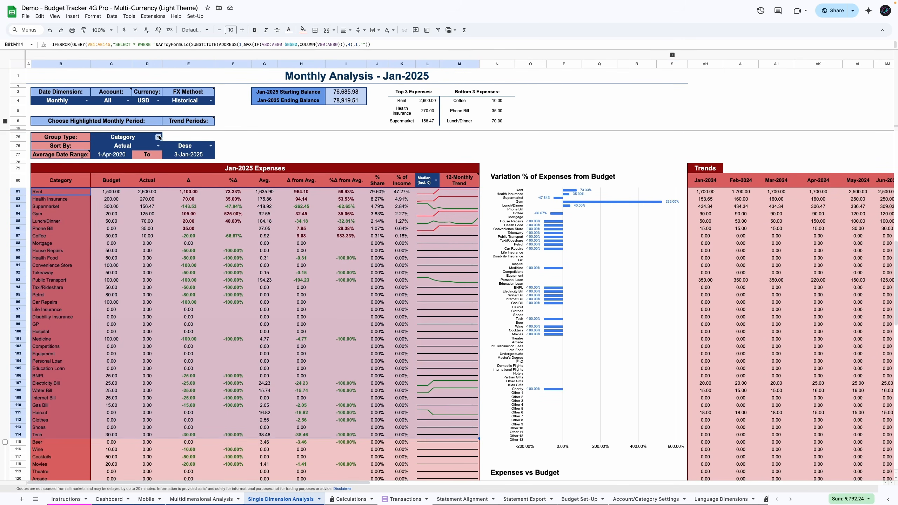
Inspect the start and end dates of the expenses Average Date Range and the averages calculated per category.
click(76, 179)
double_click(102, 156)
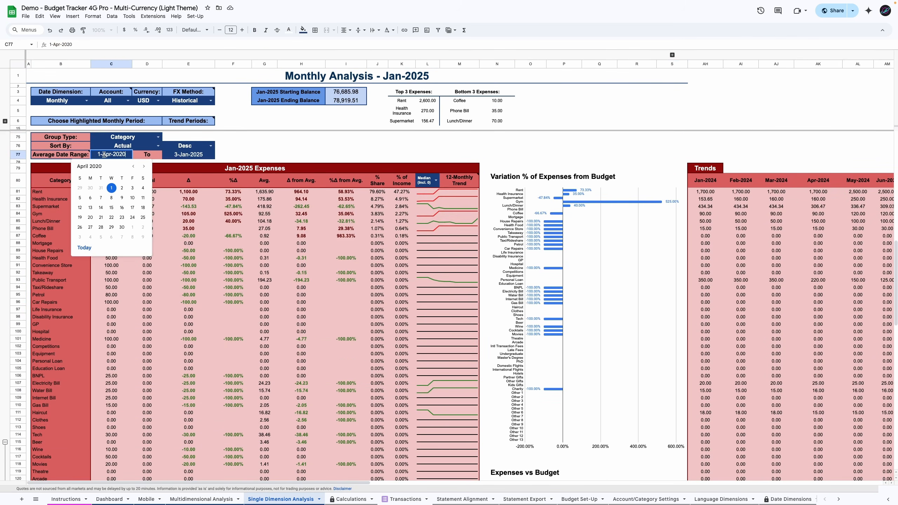
click(154, 158)
click(175, 158)
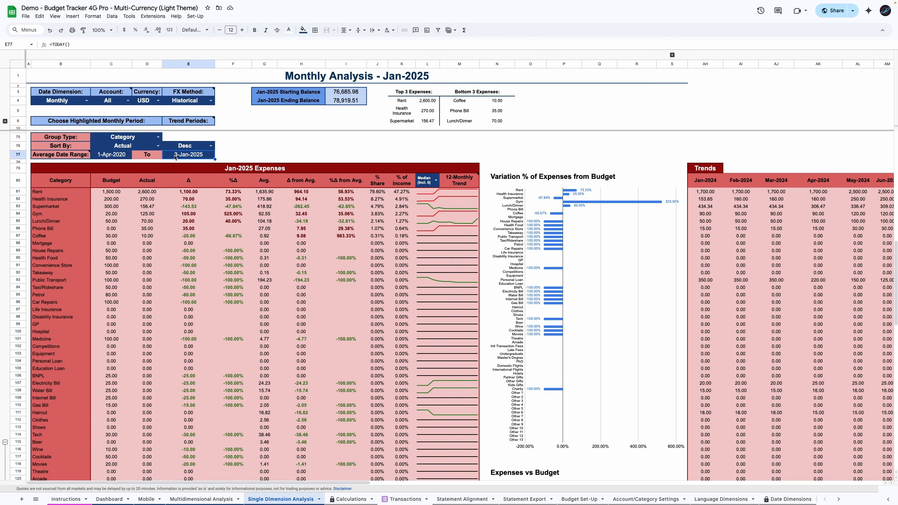
click(248, 158)
drag(269, 191, 268, 312)
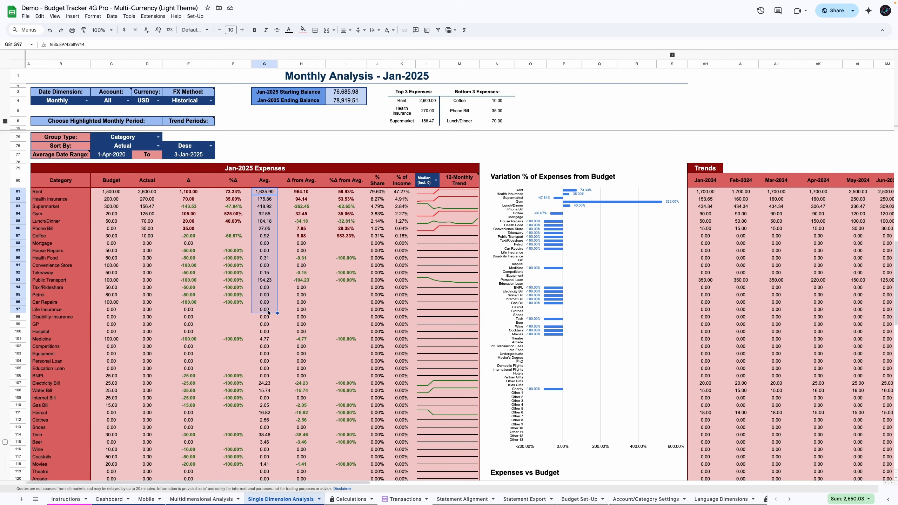
Examine the 12-Monthly Trend lines and the monthly Trends table for the expense categories.
drag(433, 194, 434, 293)
scroll(442, 209, right, 10)
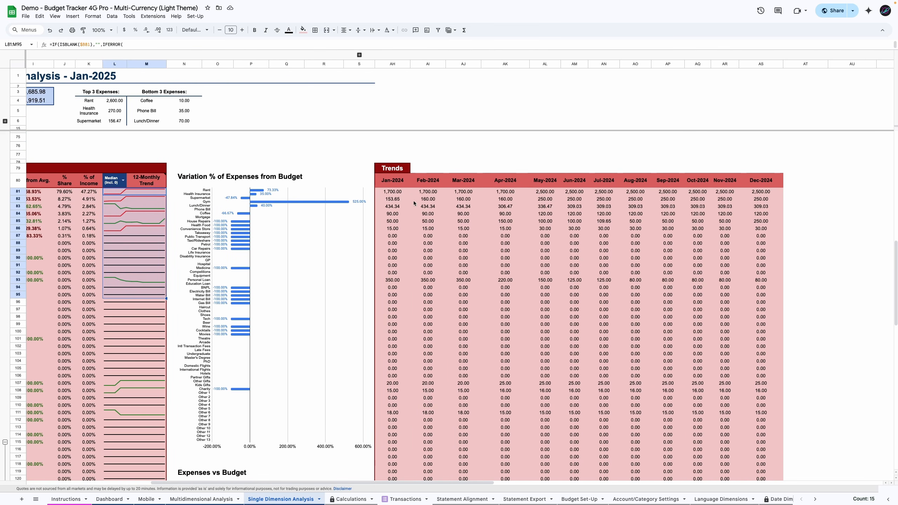
drag(392, 180, 762, 385)
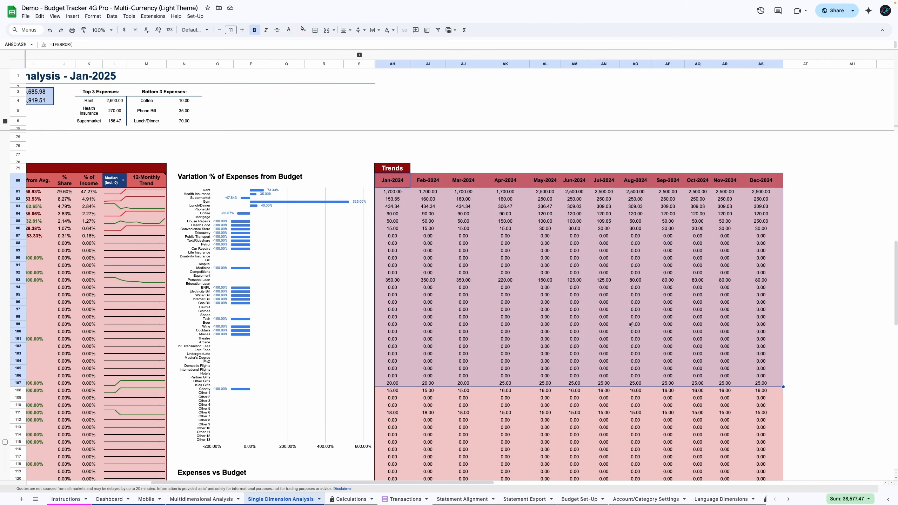
scroll(630, 324, left, 8)
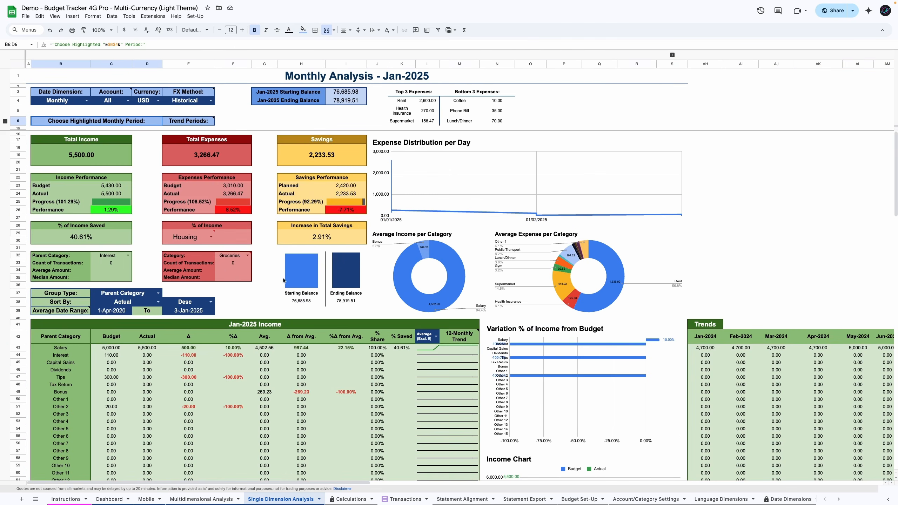
Filter the monthly analysis to Spending Account 1.
click(128, 101)
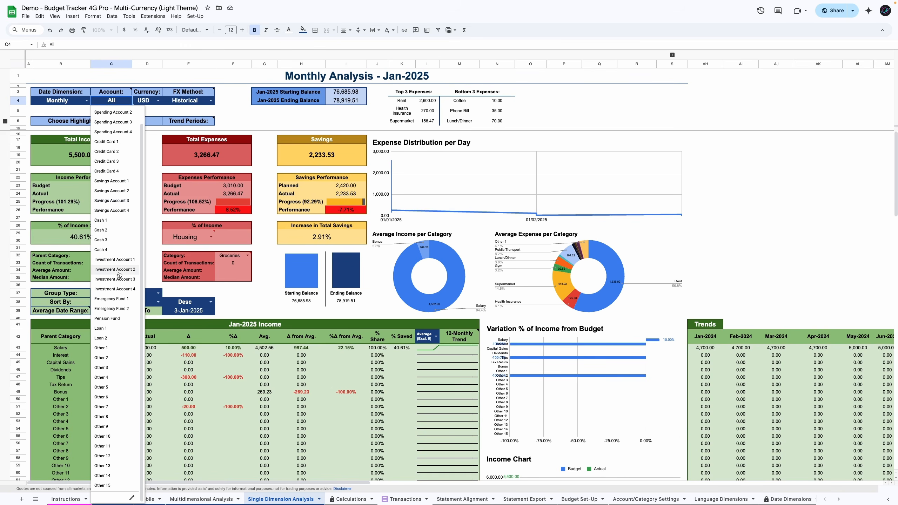
scroll(119, 274, up, 1)
click(113, 122)
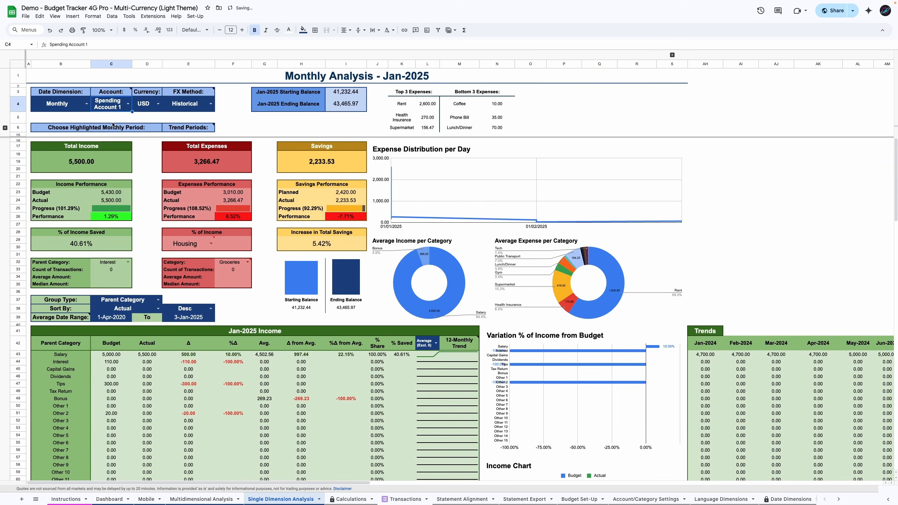
Reset the monthly analysis Account filter to All.
click(128, 103)
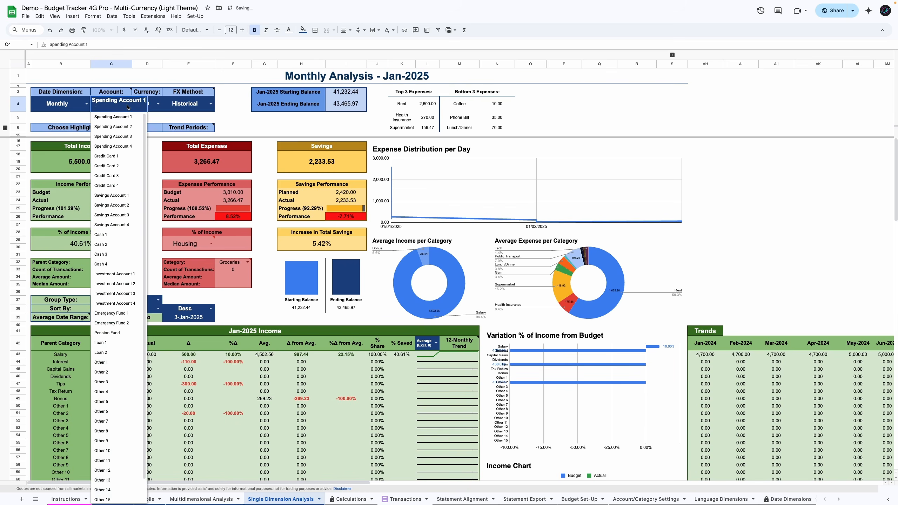
scroll(117, 212, down, 1)
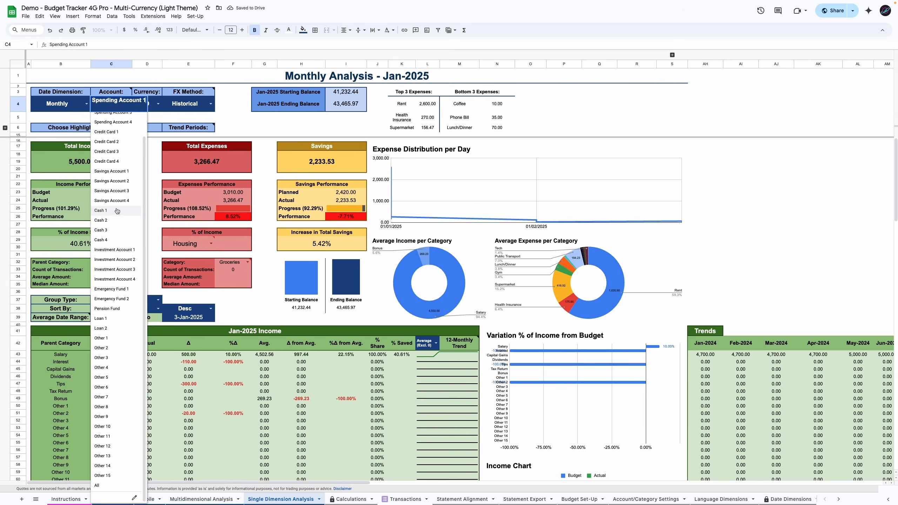
click(106, 486)
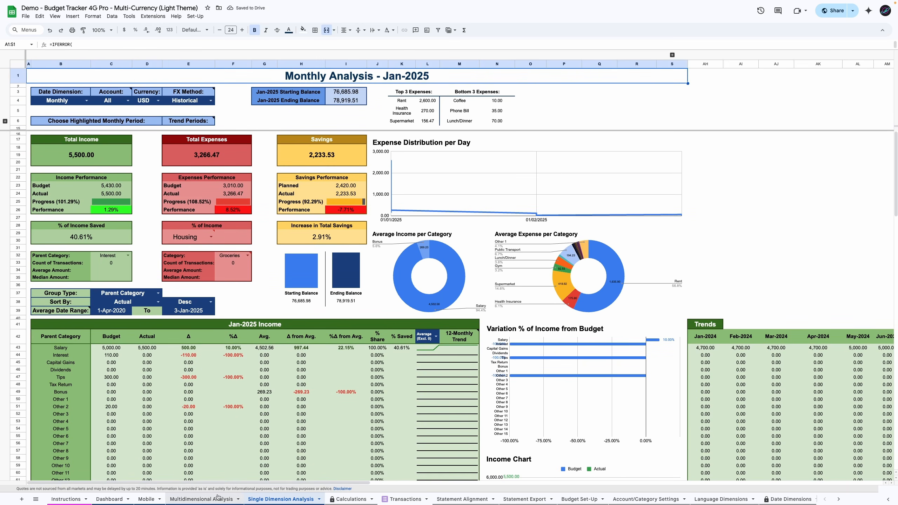
Open Multidimensional Analysis, expand the highlighted monthly ranges, view the start month options, and collapse the ranges again.
click(203, 498)
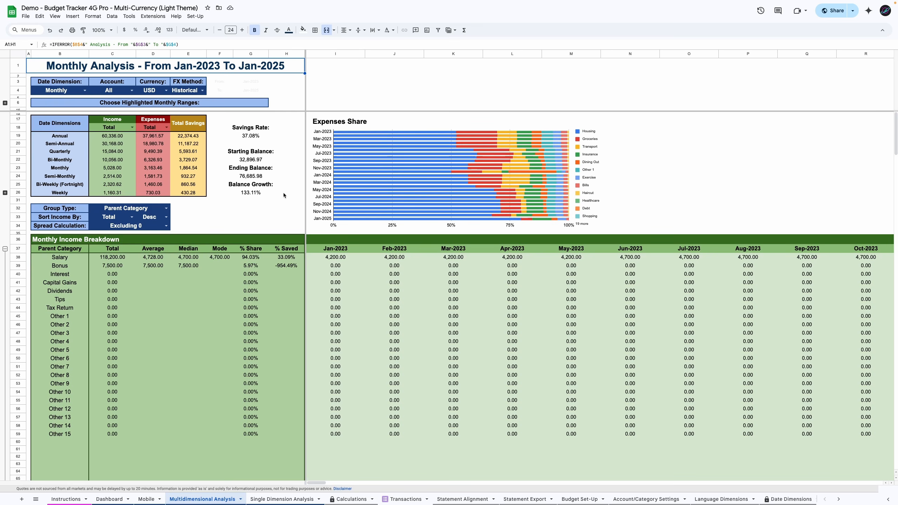
click(5, 103)
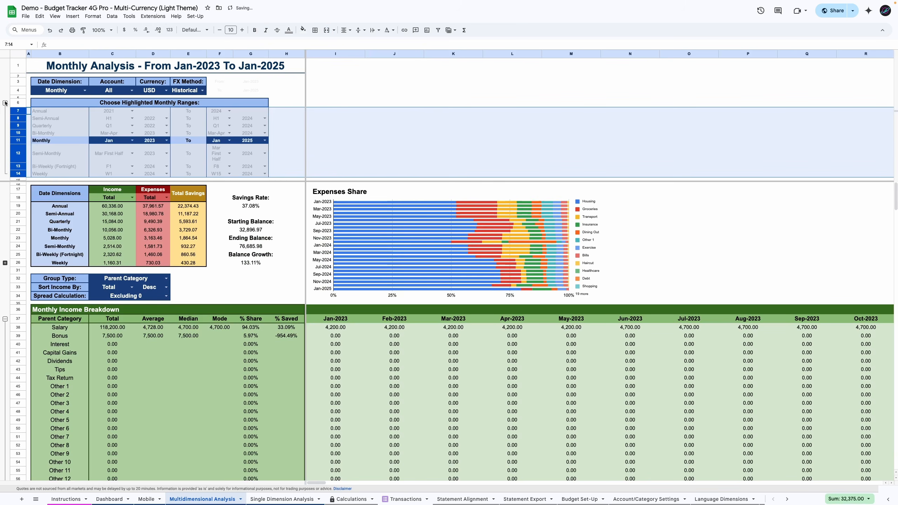
click(53, 130)
click(132, 140)
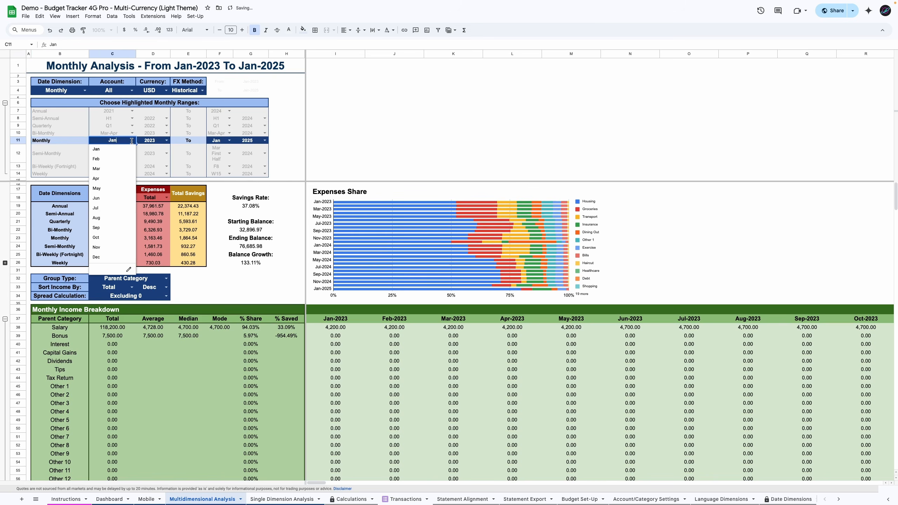
click(56, 82)
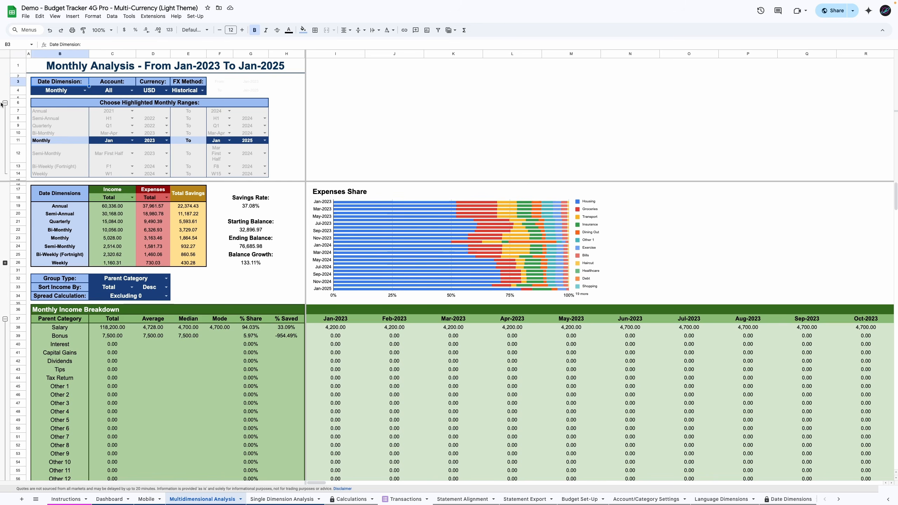
click(5, 102)
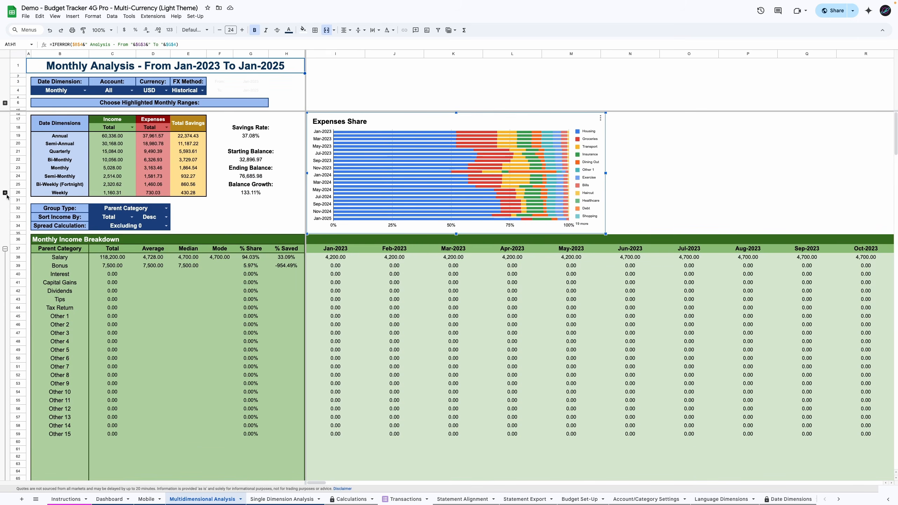
Expand the hidden daily and hourly rows of the Date Dimensions table, examine its income and expenses, and collapse them again.
click(5, 193)
click(47, 124)
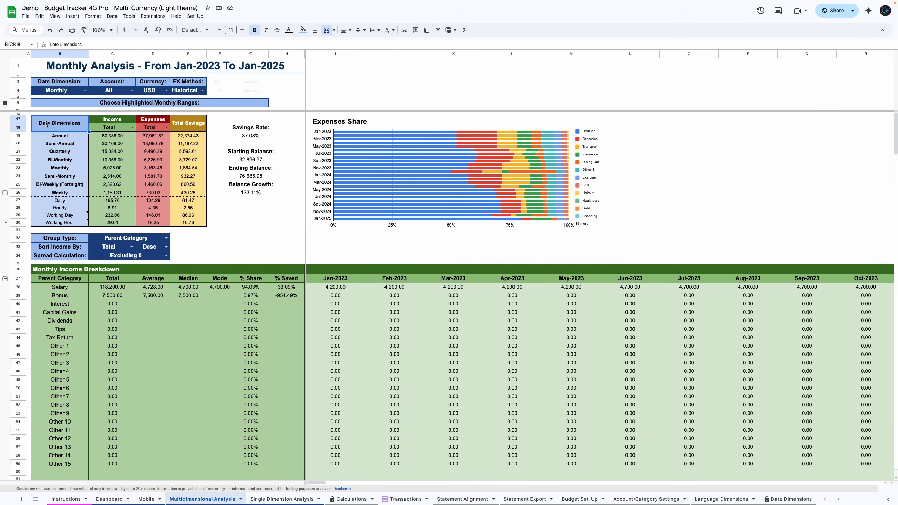
drag(52, 138, 62, 223)
drag(104, 138, 152, 223)
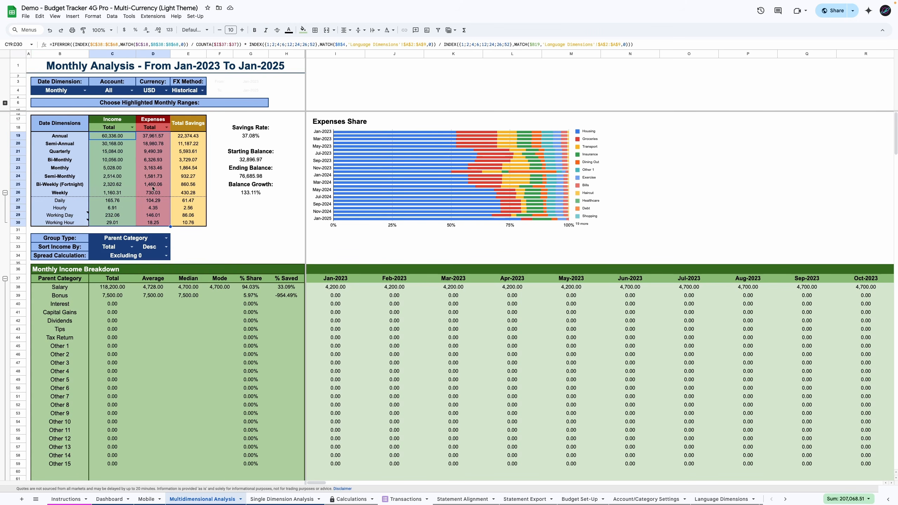
click(86, 129)
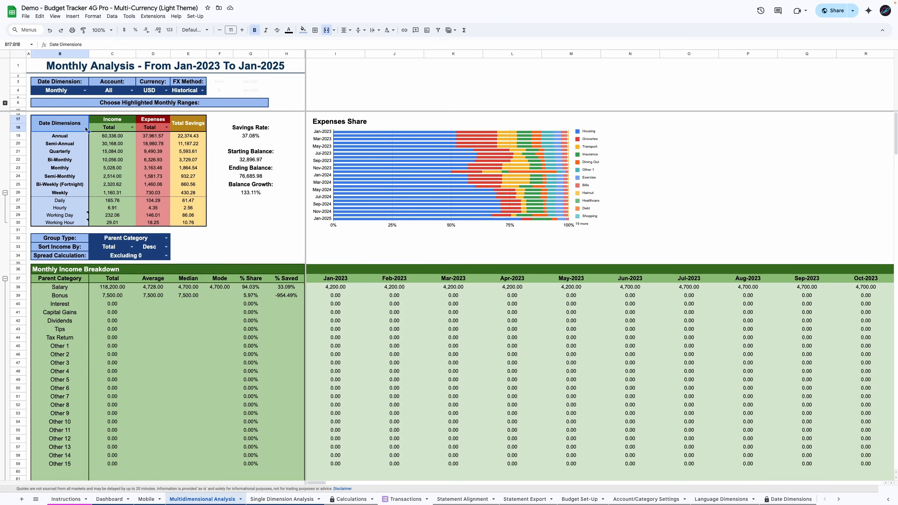
click(5, 193)
Select the parent categories of the monthly income breakdown, change its Group Type to Category, and select the detailed income categories.
scroll(59, 197, down, 2)
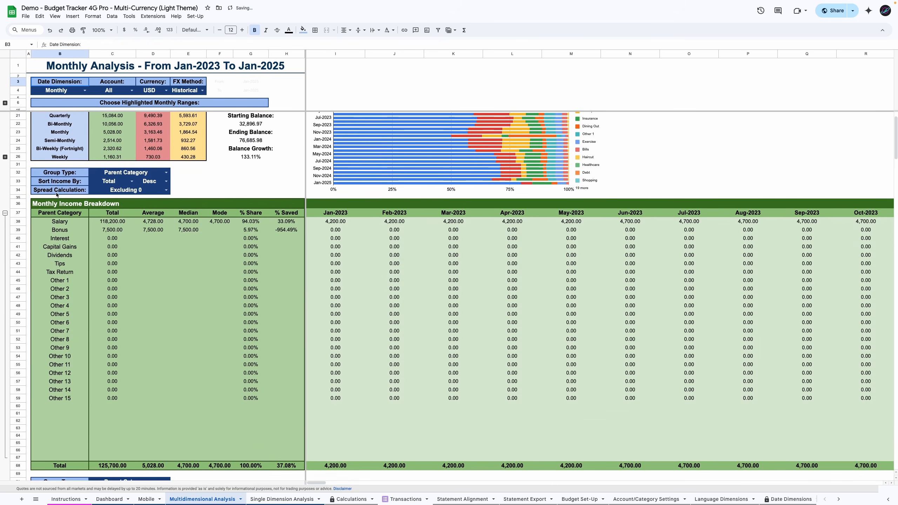
scroll(59, 197, down, 1)
drag(59, 197, 59, 381)
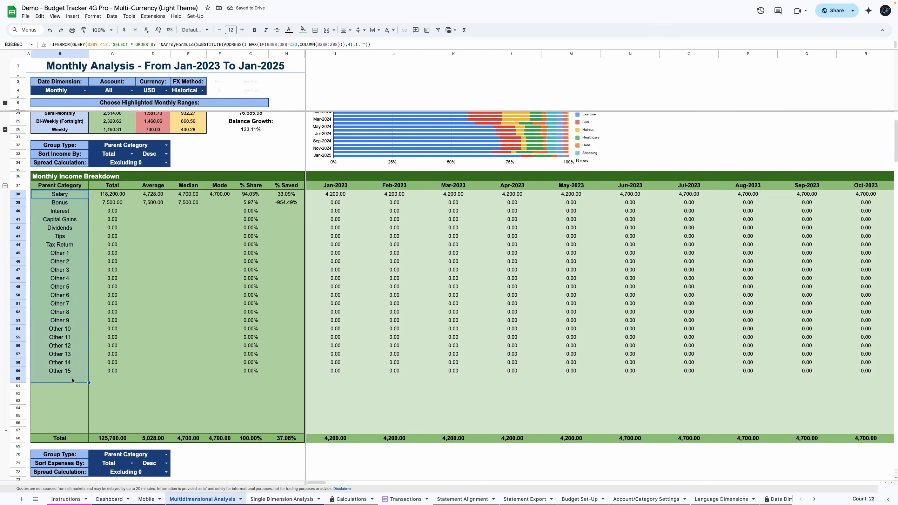
click(166, 145)
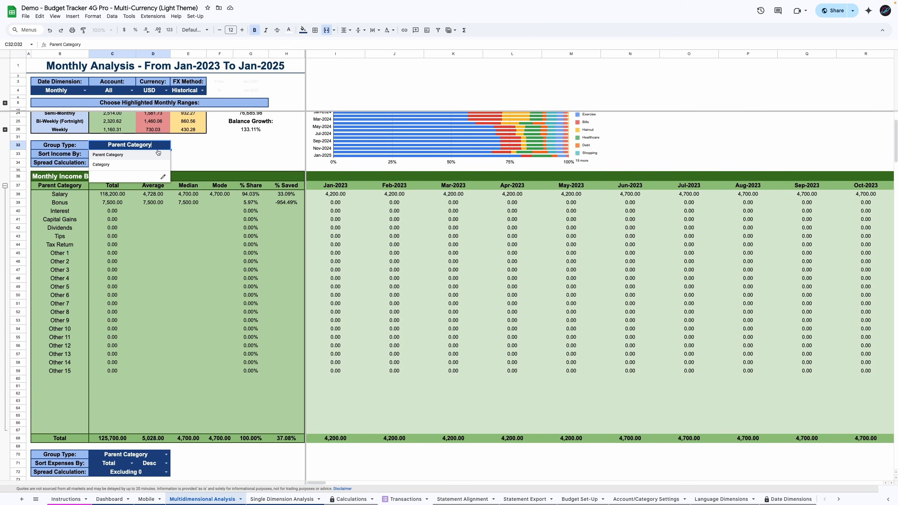
click(144, 163)
drag(60, 194, 59, 295)
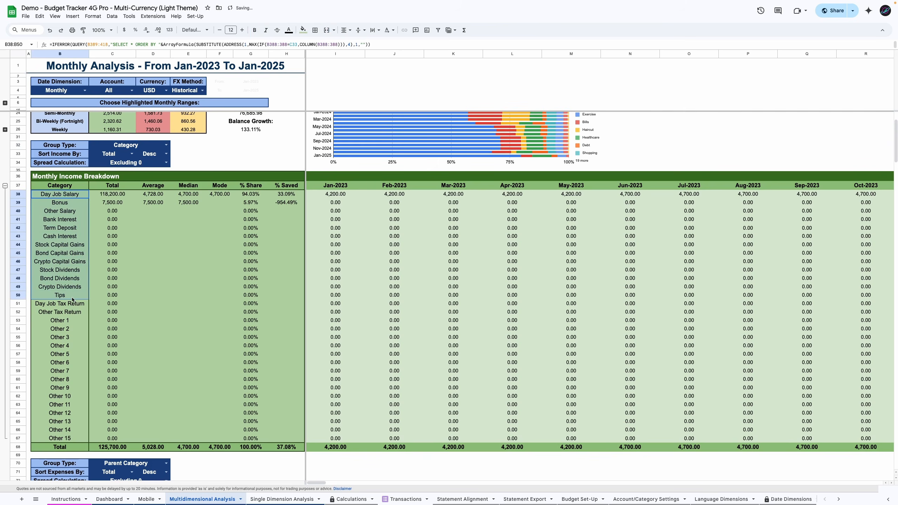
Set the income breakdown's Group Type back to Parent Category and look through the remaining breakdown rows and monthly columns.
click(166, 145)
click(143, 155)
scroll(461, 225, down, 9)
scroll(462, 227, right, 15)
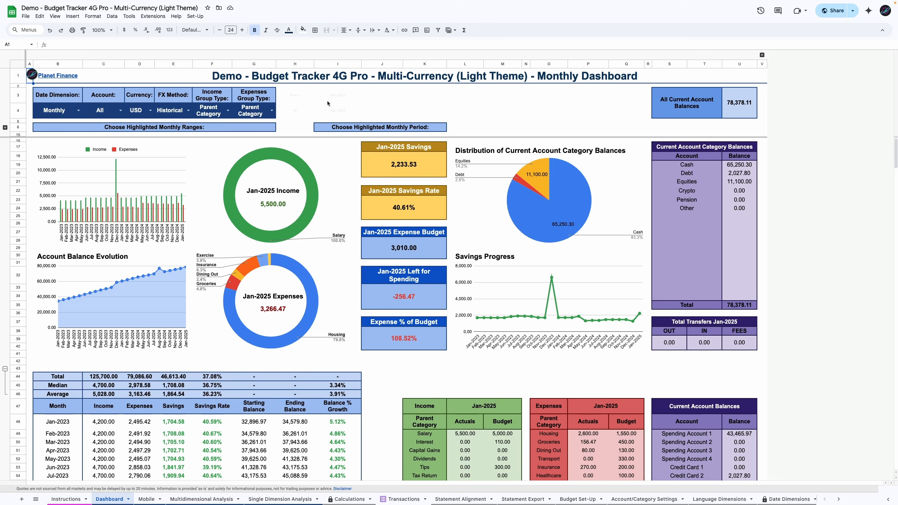
On the Dashboard, expand the highlighted monthly ranges and period, examine both Monthly rows and their headings, and collapse them again.
click(5, 127)
drag(54, 167, 136, 165)
drag(209, 165, 258, 165)
drag(378, 165, 421, 165)
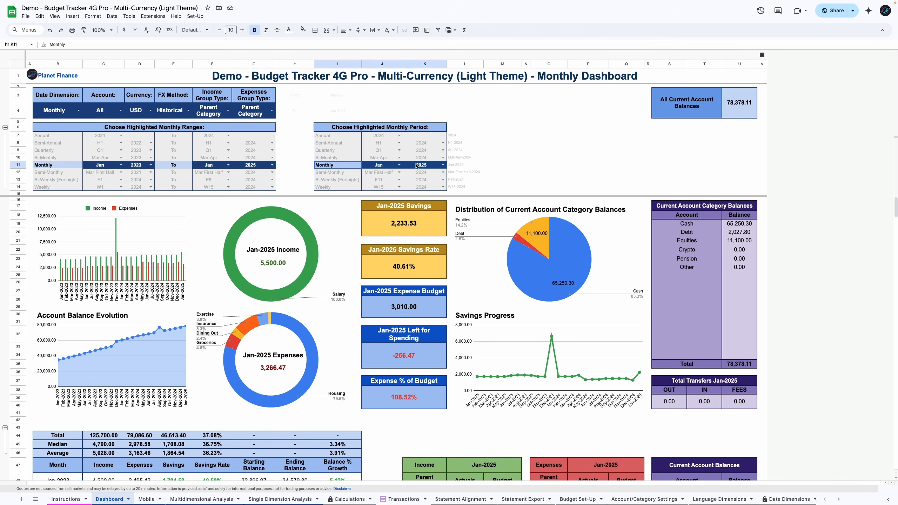
click(133, 128)
click(368, 130)
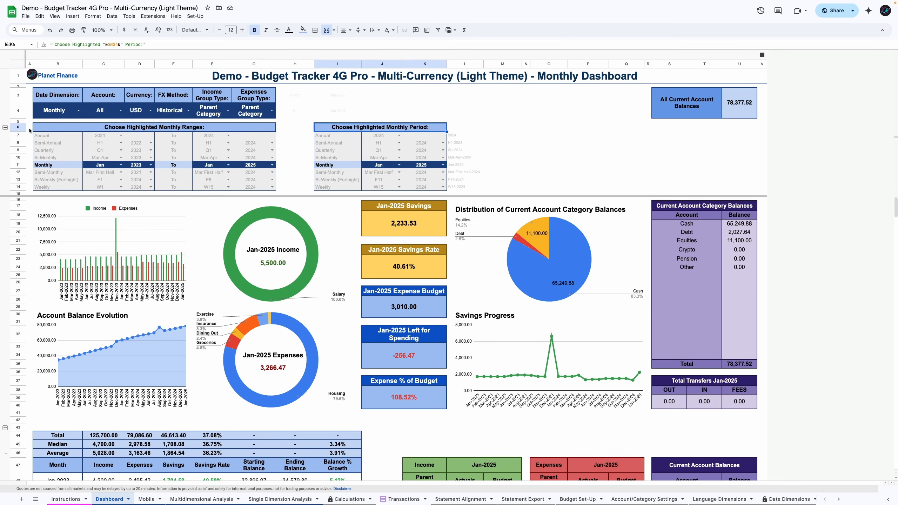
click(5, 127)
Examine the Dashboard's income and expenses chart, Account Balance Evolution chart, monthly summary table and monthly expenses donut.
click(53, 159)
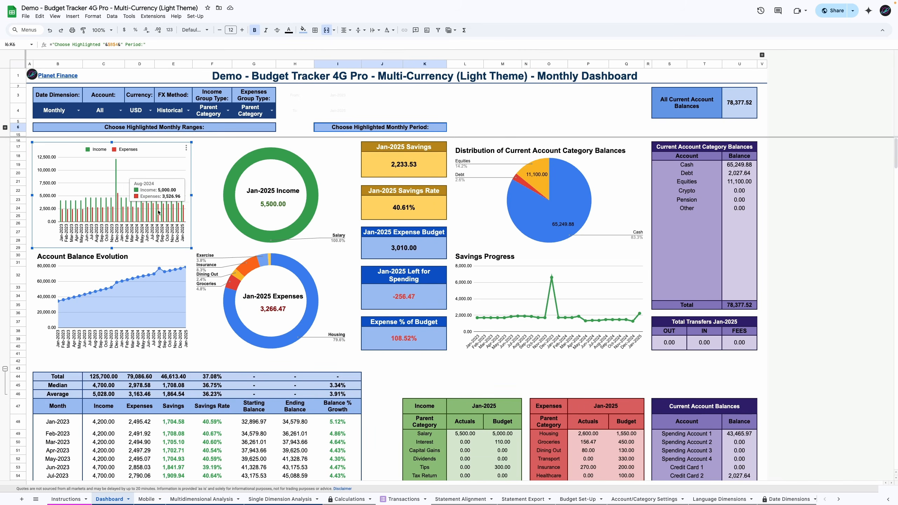
scroll(158, 213, down, 1)
click(104, 267)
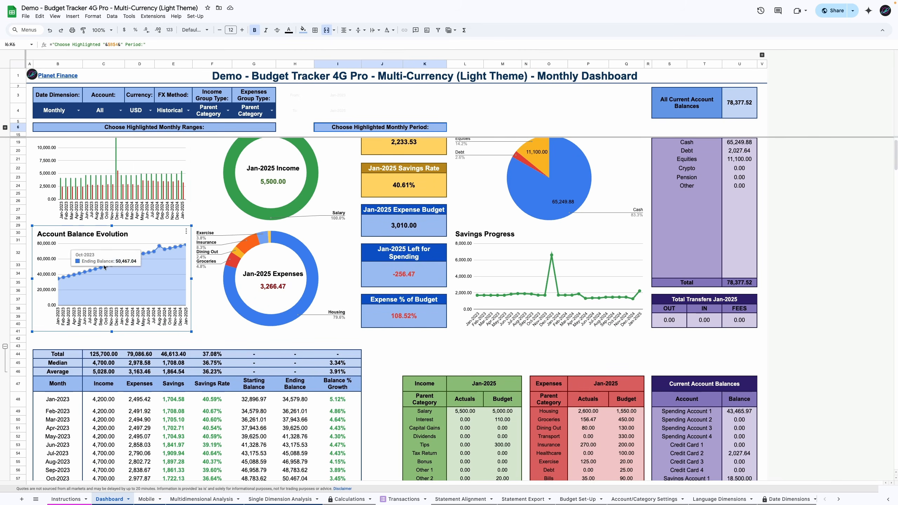
scroll(176, 277, down, 5)
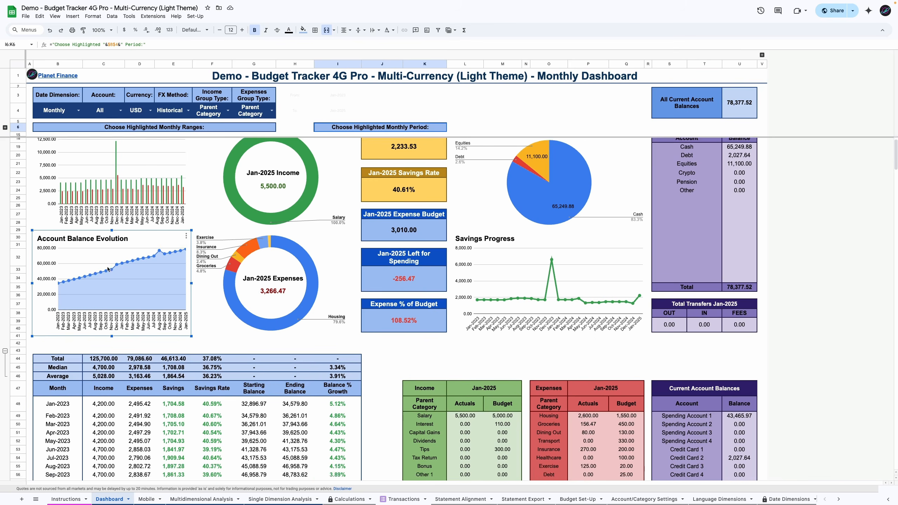
drag(58, 150, 321, 411)
scroll(322, 411, up, 5)
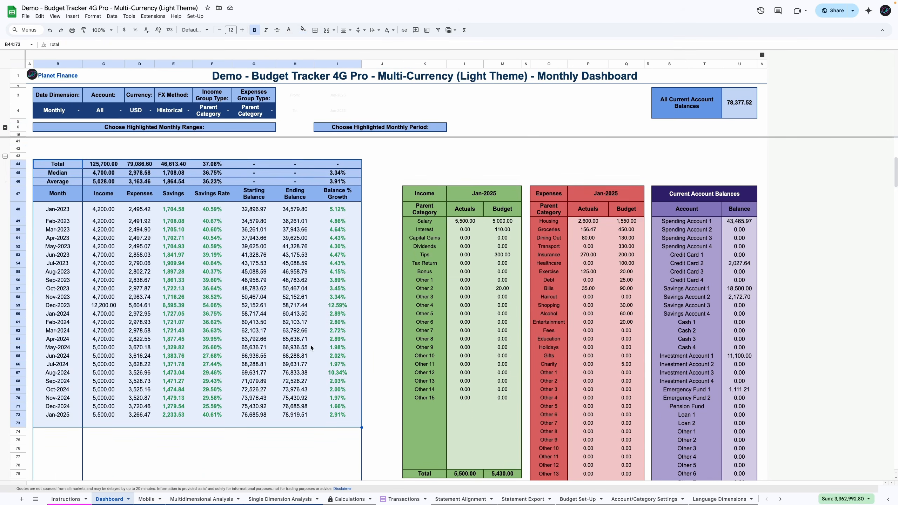
click(270, 261)
Examine the Dashboard's expense budget cards and the income and expenses tables comparing actuals with budget.
drag(403, 232, 408, 335)
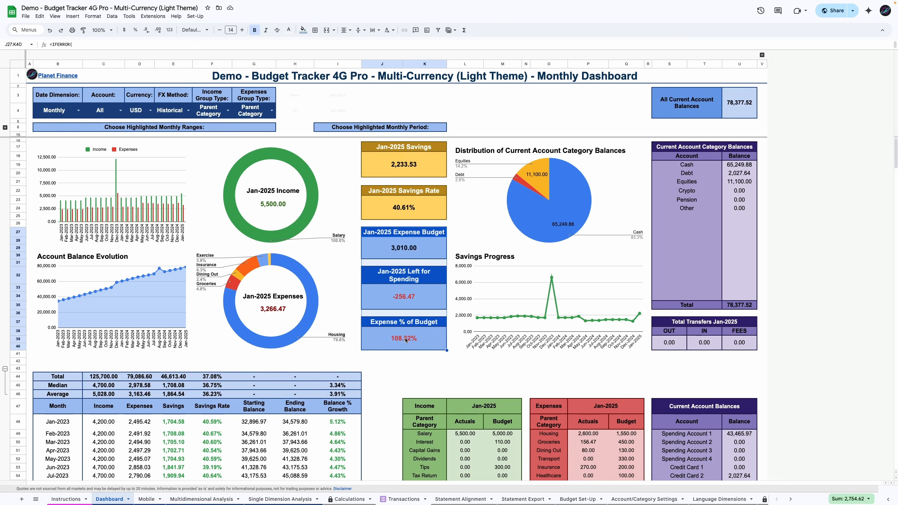
drag(424, 405, 616, 365)
scroll(551, 301, up, 8)
Examine the account category distribution chart, the category and current account balance tables, and the overall current account balance.
click(494, 201)
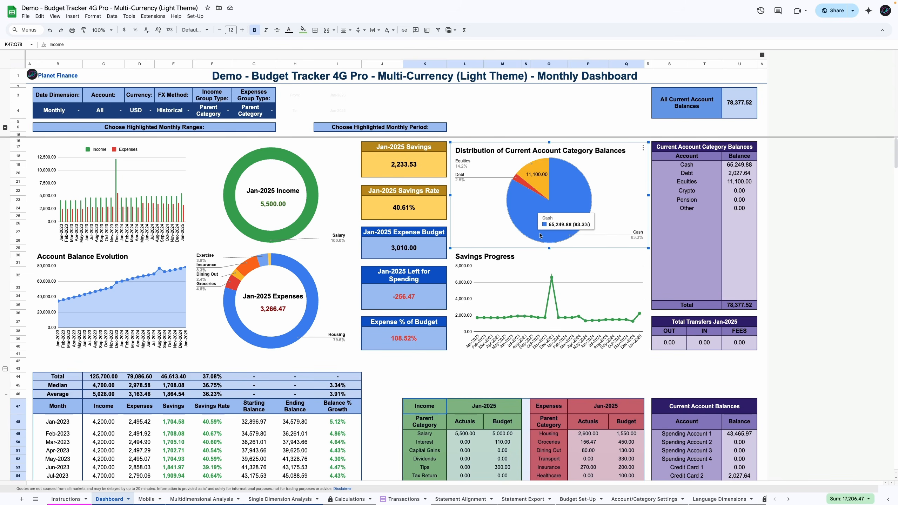
drag(692, 156, 730, 305)
scroll(714, 287, down, 5)
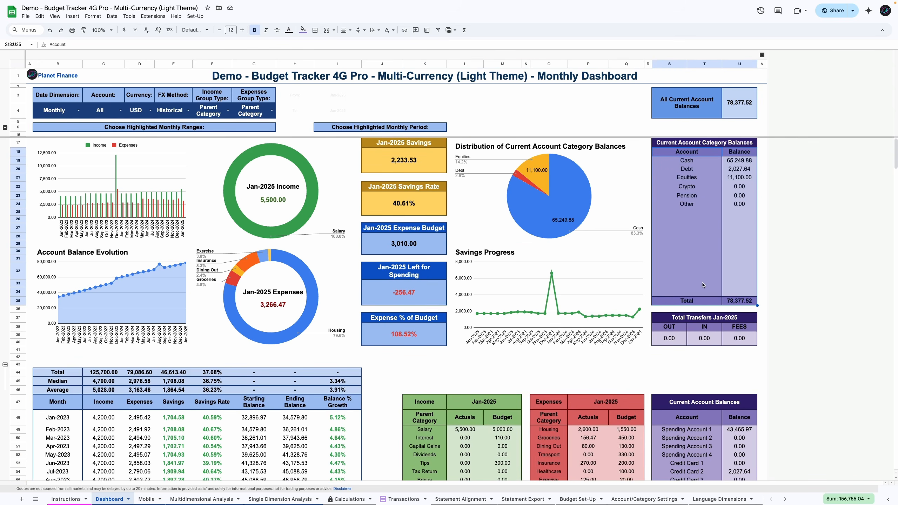
scroll(697, 268, down, 2)
drag(696, 199, 706, 417)
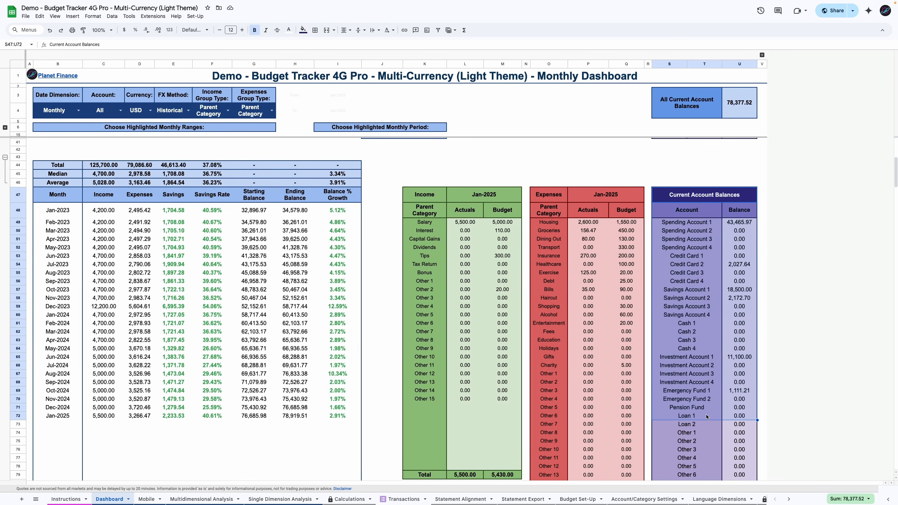
scroll(707, 417, up, 7)
click(751, 107)
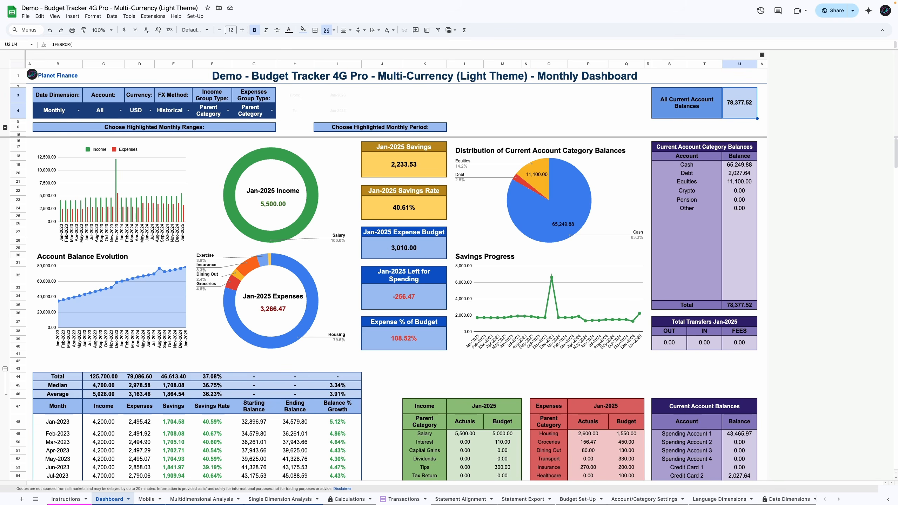
key(Up)
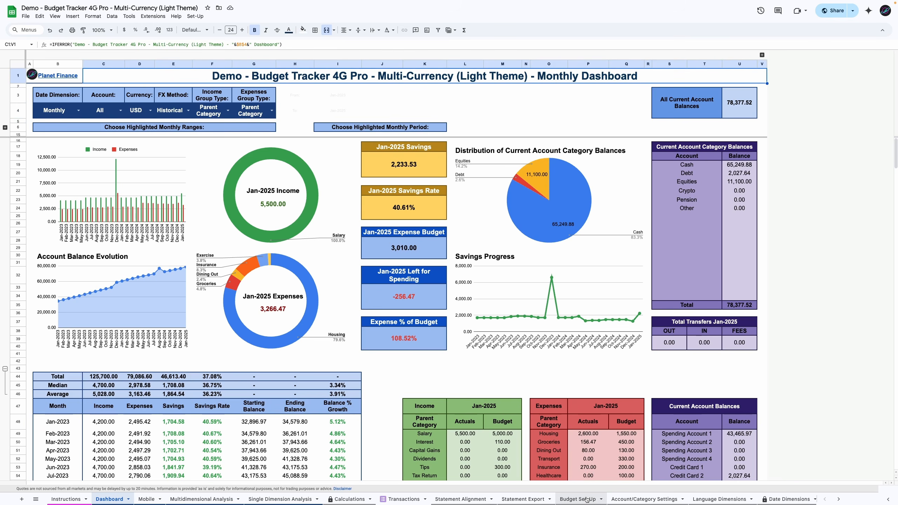
Open the Budget Set-Up sheet and view the start date and end date fields without changing them.
click(586, 499)
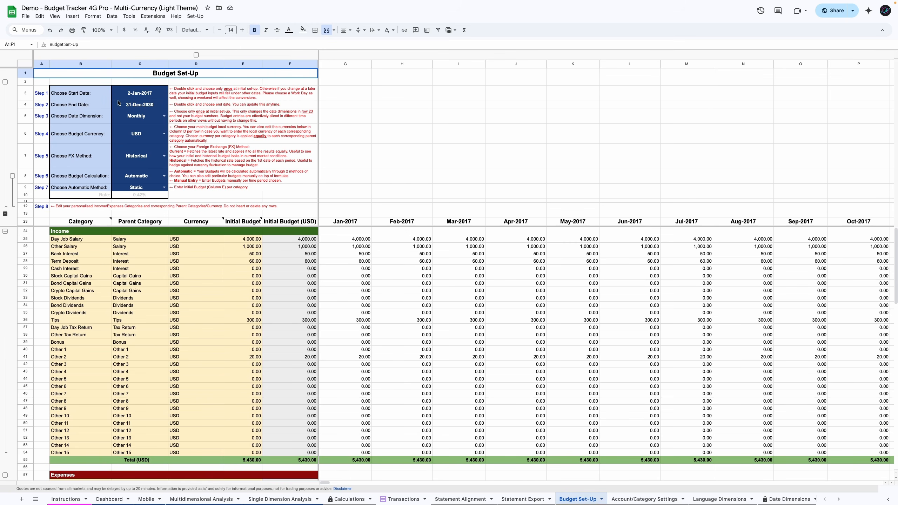
double_click(146, 94)
key(Escape)
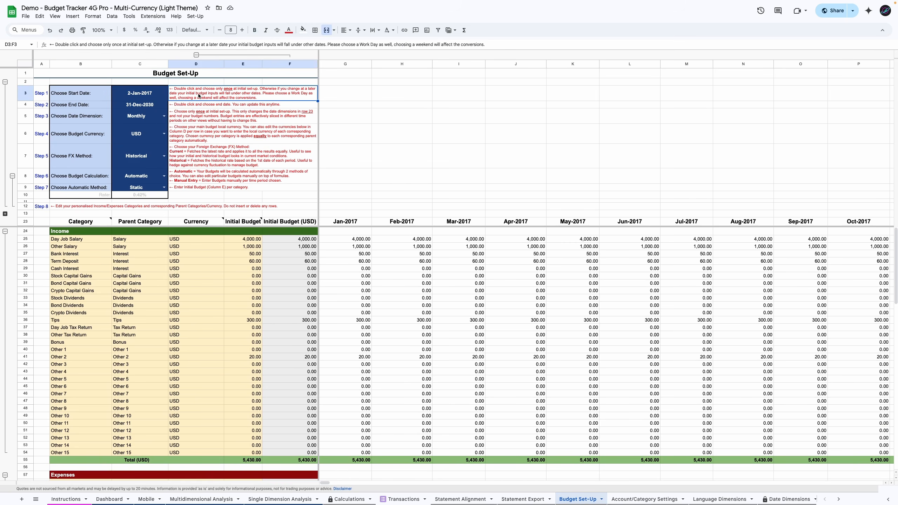
double_click(155, 104)
click(193, 98)
View the date dimension and budget currency choices in Budget Set-Up without changing them.
click(166, 117)
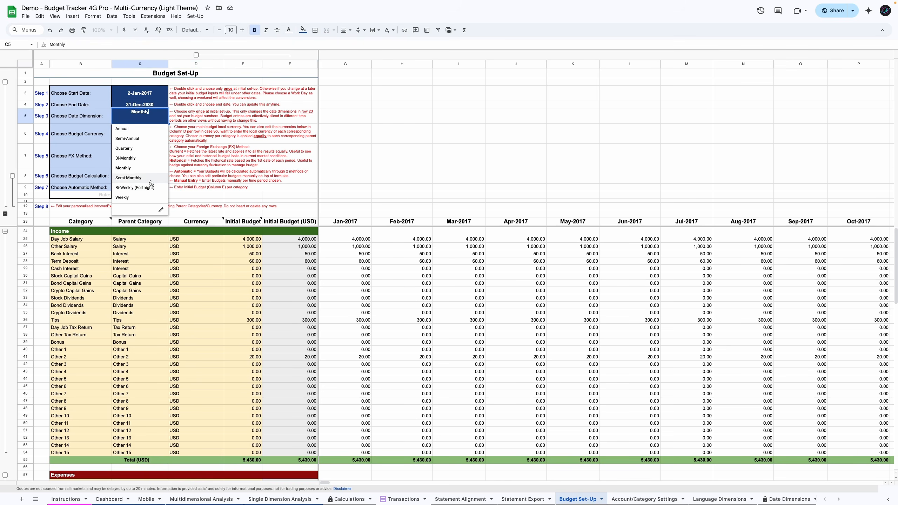
click(91, 117)
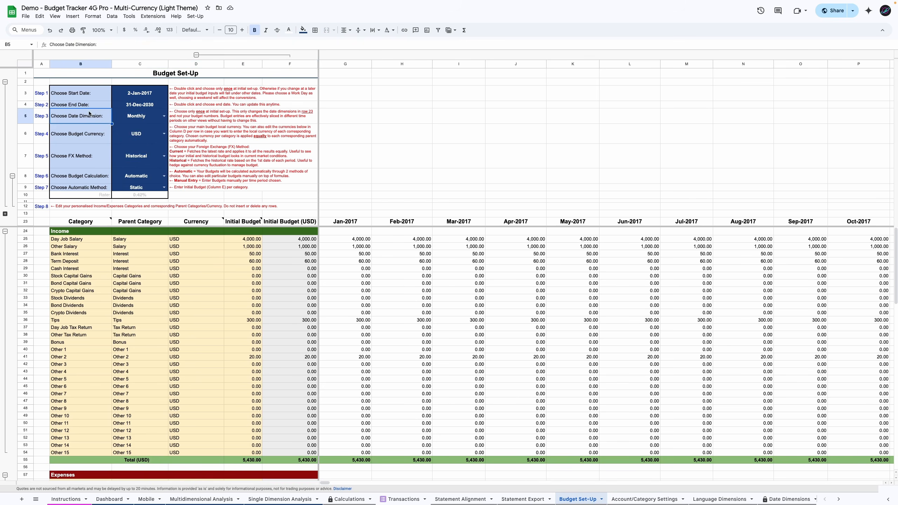
click(165, 136)
click(94, 135)
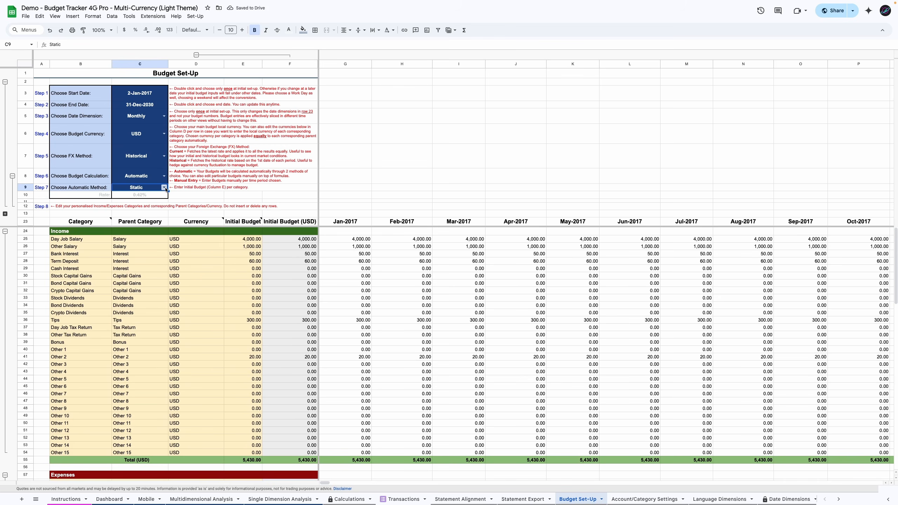
Try the Rate automatic budget method, select its rate cell, and set the method back to Static.
click(165, 187)
click(147, 198)
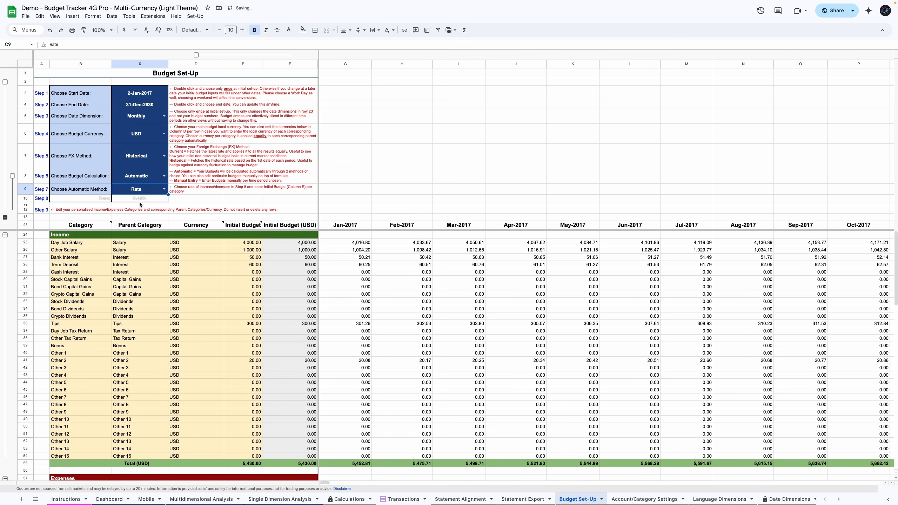
click(141, 199)
click(164, 189)
click(154, 201)
View the Budget Calculation choices without changing them and select the Income heading of the budget table.
mouse_move(169, 224)
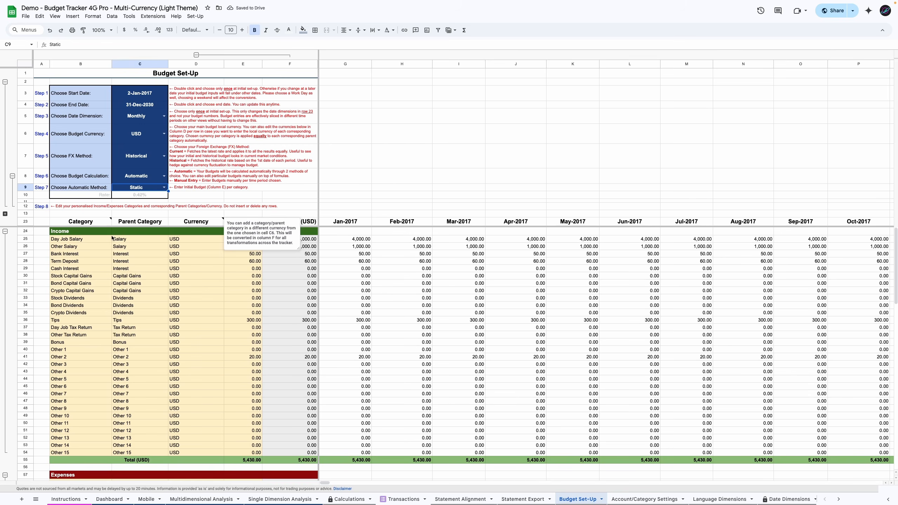
click(164, 176)
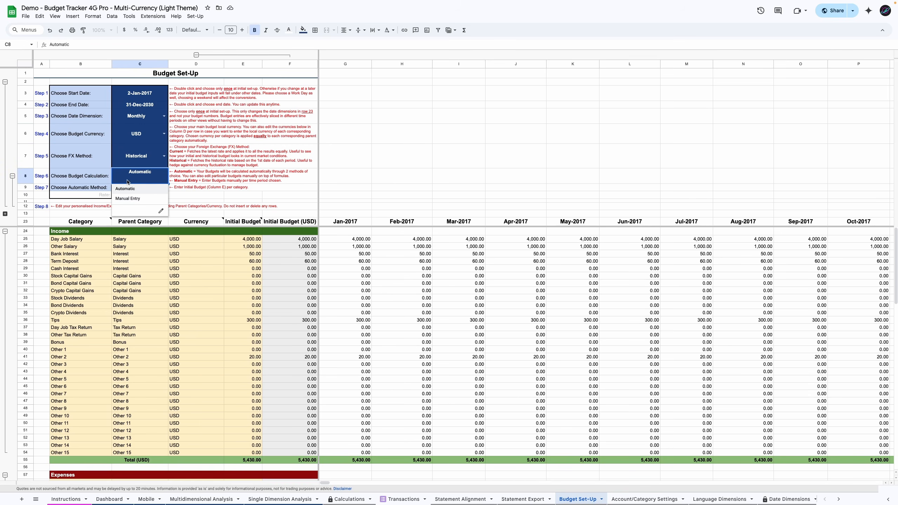
click(104, 232)
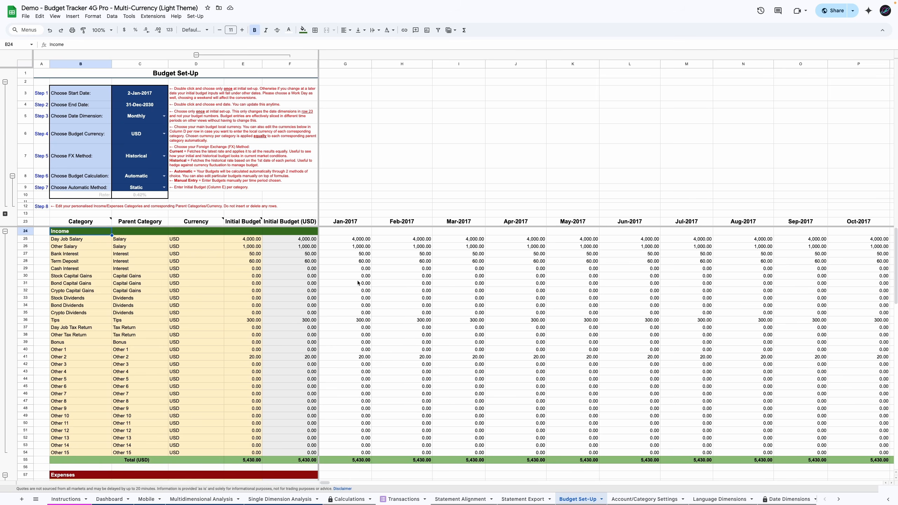
Look through the monthly budget amounts for the income and expenses categories, and return to the start of the Income section.
scroll(339, 279, right, 10)
scroll(398, 283, left, 6)
scroll(398, 283, down, 7)
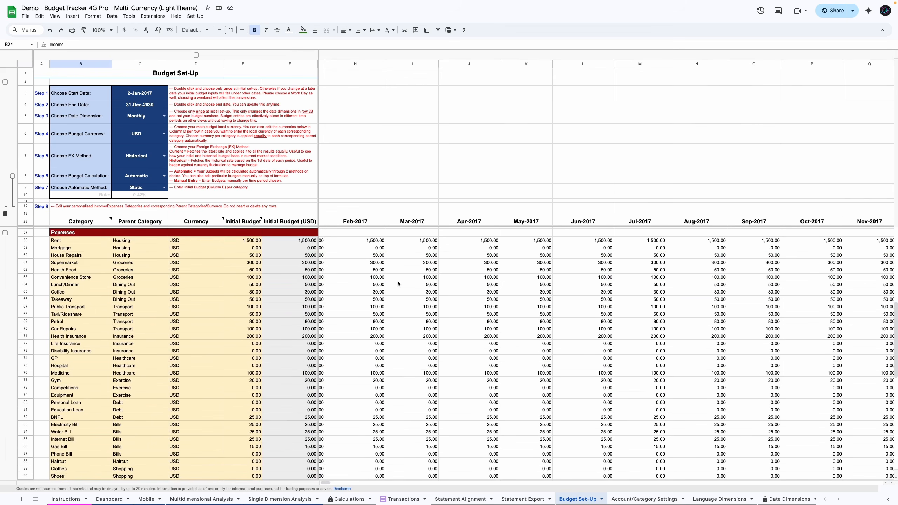
scroll(398, 282, right, 7)
scroll(398, 283, left, 2)
scroll(398, 283, left, 6)
scroll(384, 285, up, 1)
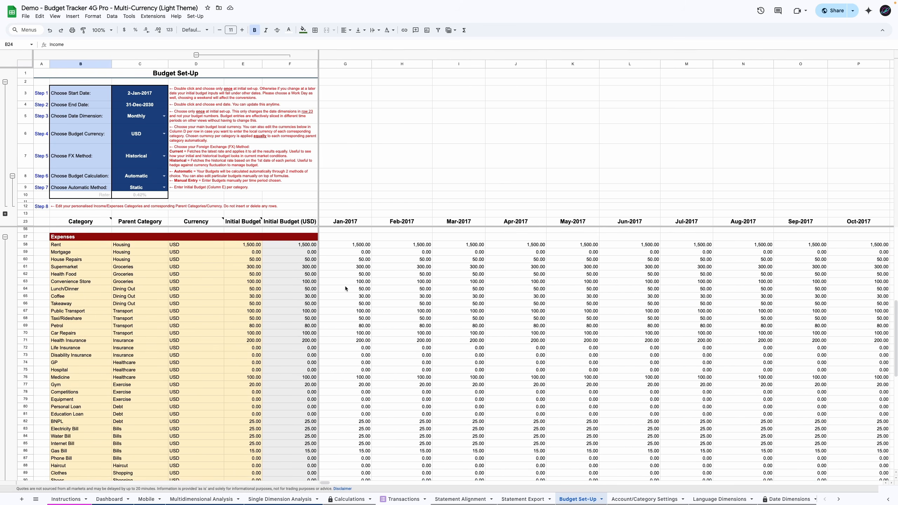
scroll(346, 288, up, 10)
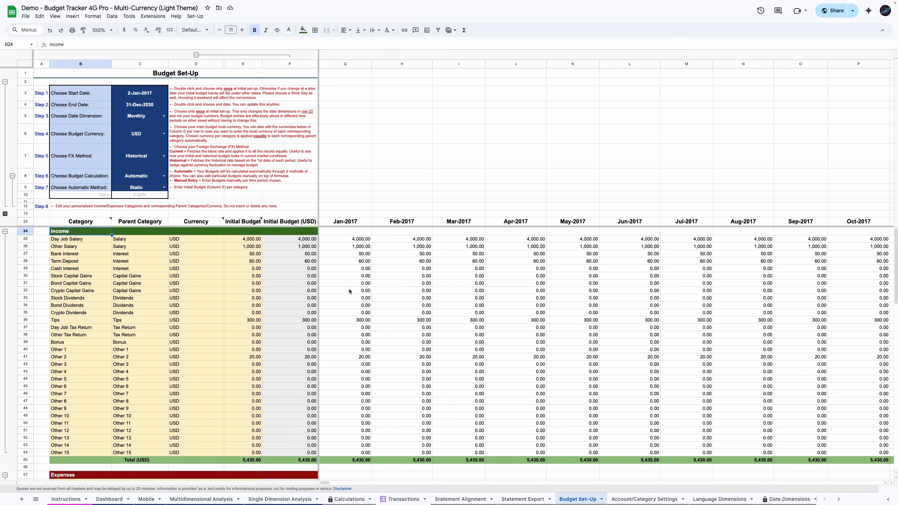
Open Account/Category Settings and examine the account names, starting balances, account currencies and account categories.
click(620, 498)
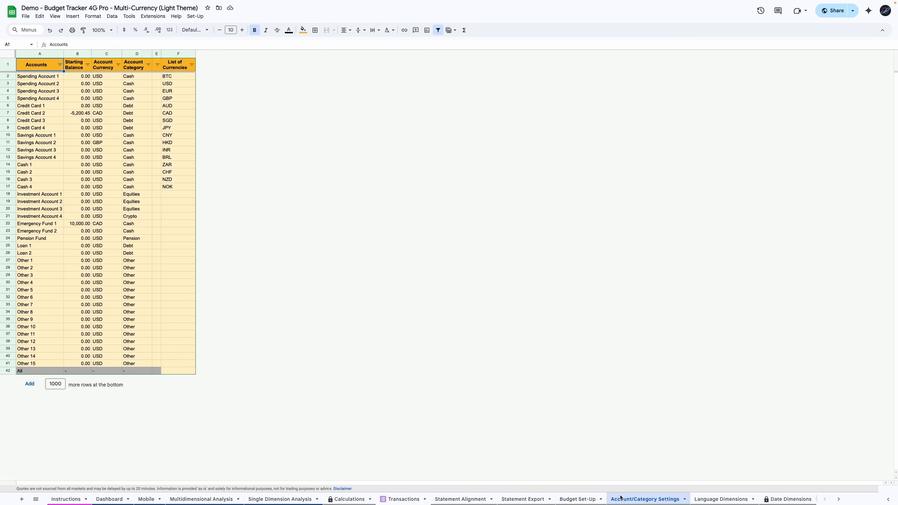
drag(39, 76, 39, 209)
drag(80, 75, 82, 188)
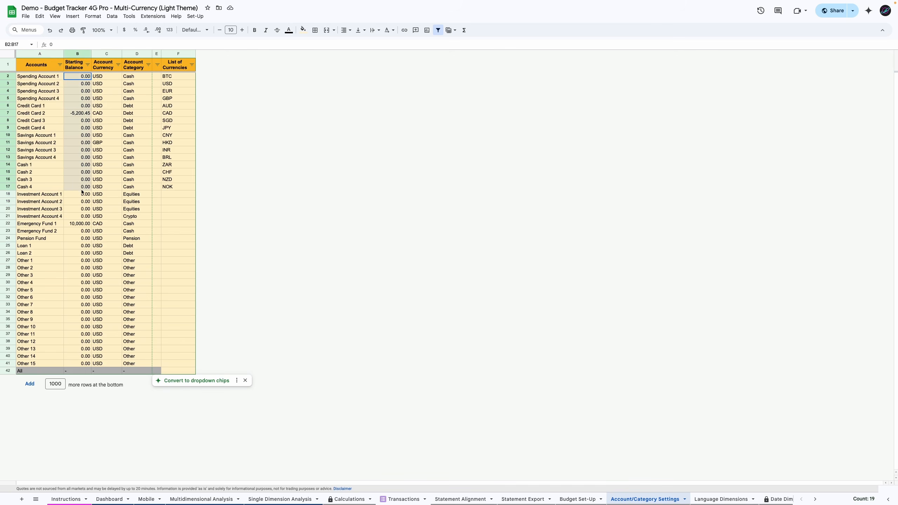
drag(101, 75, 114, 221)
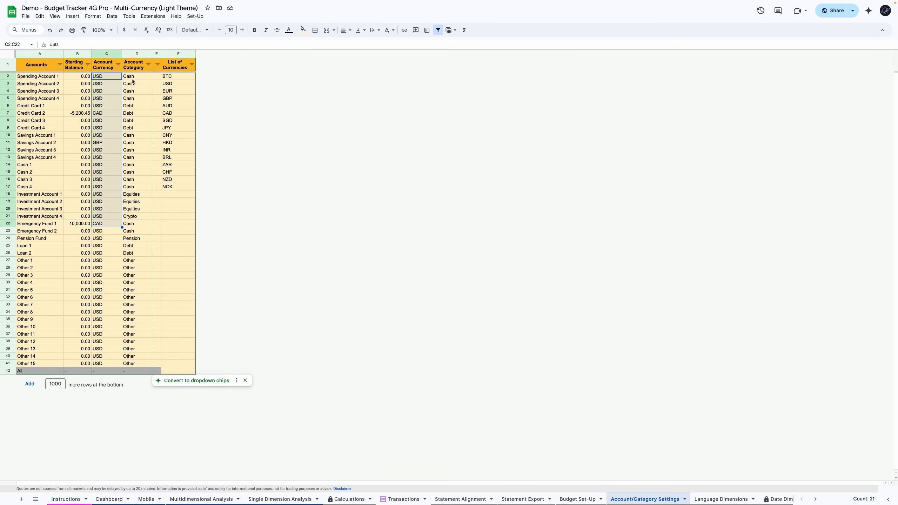
drag(132, 78, 142, 177)
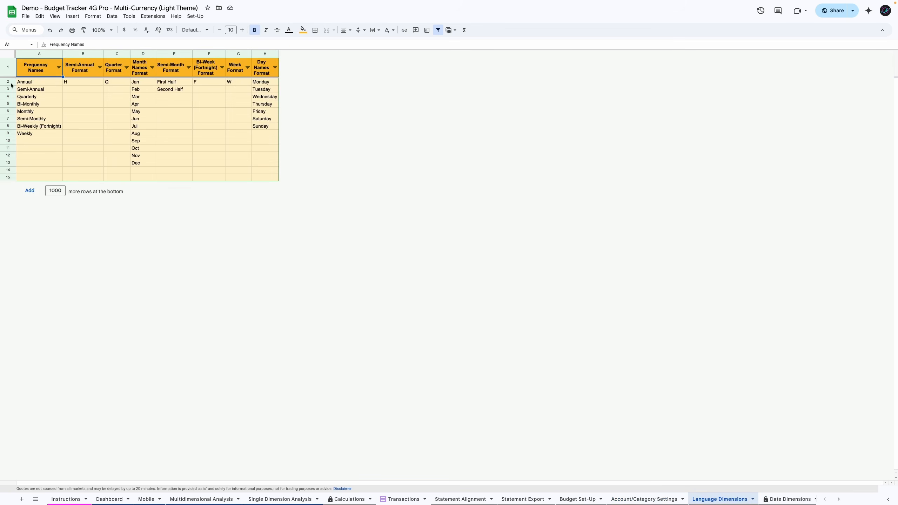
On the Language Dimensions sheet, examine the frequency names and the month name formats.
drag(32, 74, 39, 133)
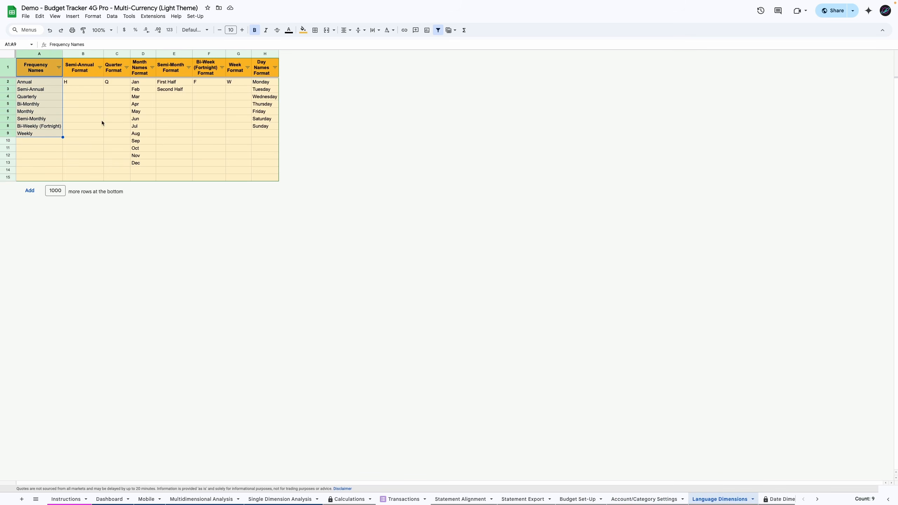
drag(141, 86, 150, 142)
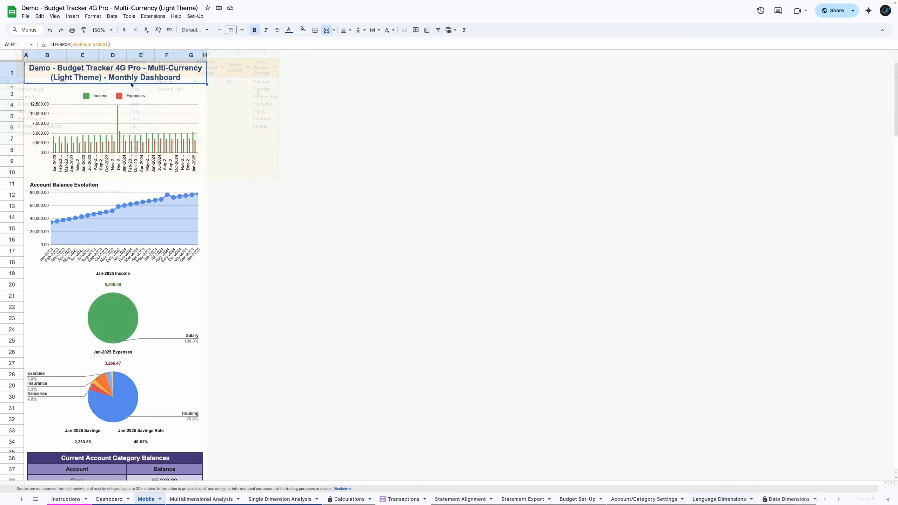
Examine the Mobile sheet's charts, current account category balances and monthly savings table, and set the zoom to 100%.
click(117, 143)
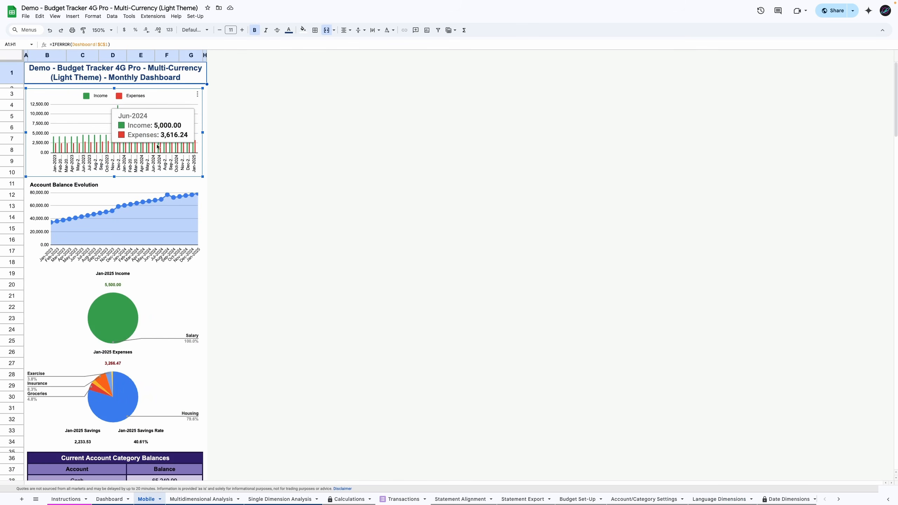
click(127, 205)
scroll(135, 204, down, 3)
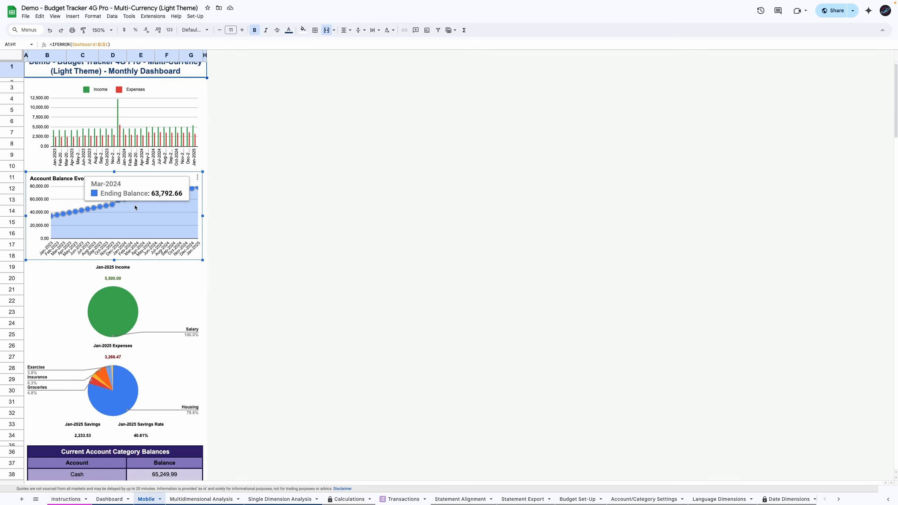
scroll(134, 207, down, 10)
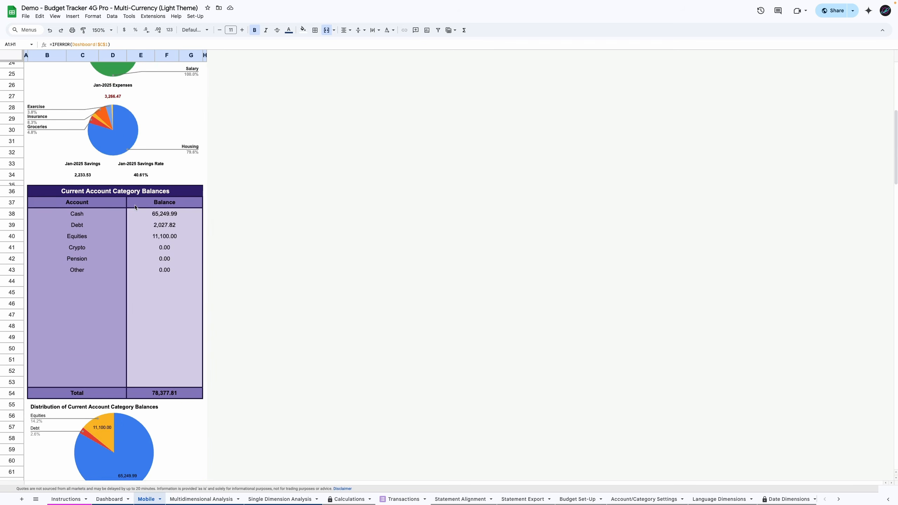
scroll(135, 207, down, 15)
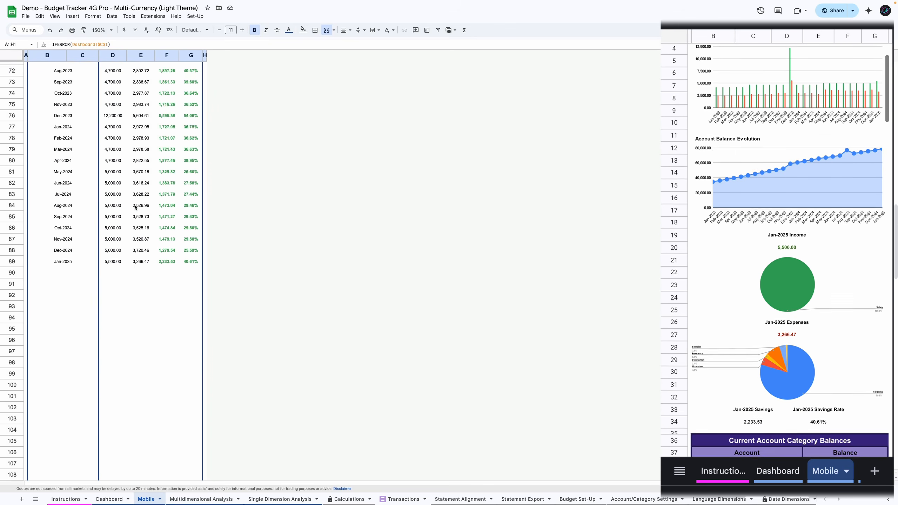
scroll(135, 208, up, 20)
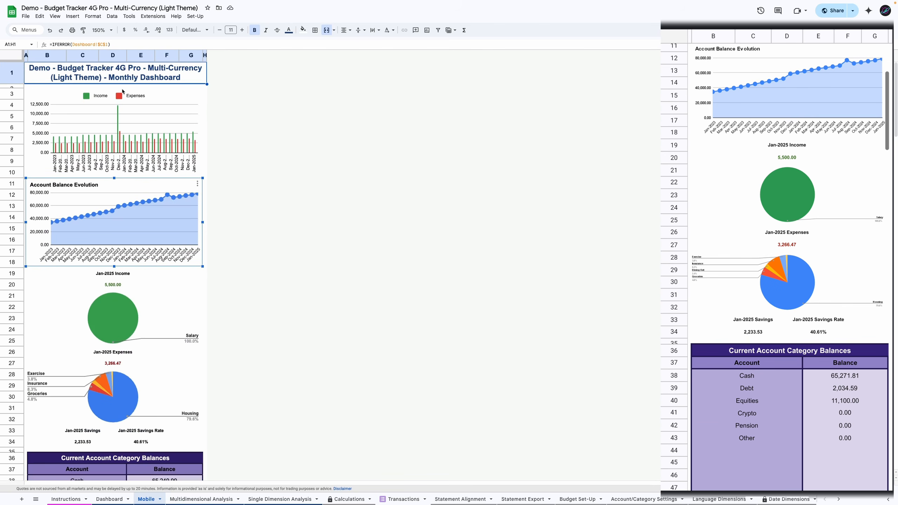
click(101, 30)
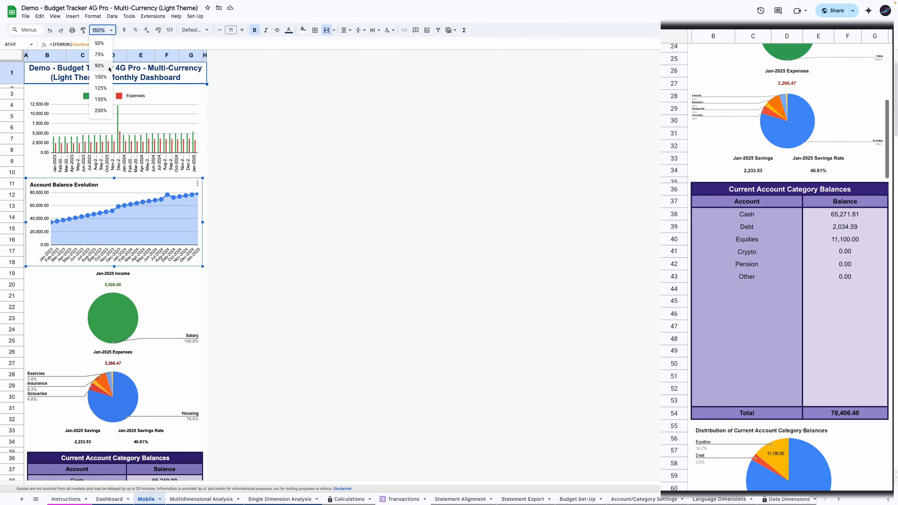
click(101, 76)
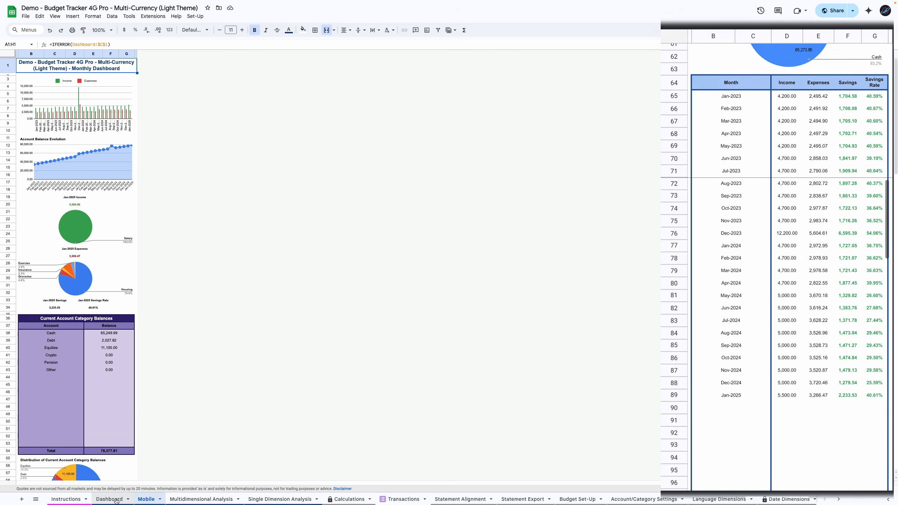
On the Dashboard sheet, view the Currency and FX Method choices without changing them.
click(117, 500)
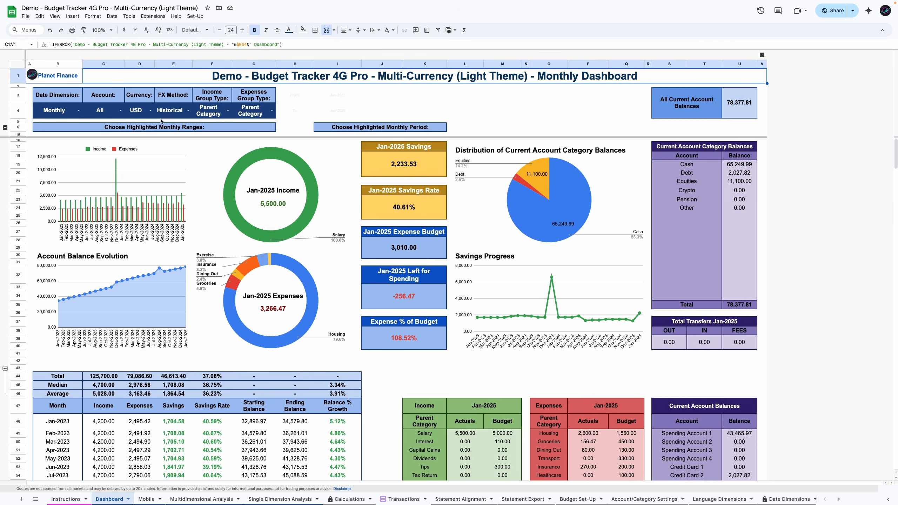
click(150, 111)
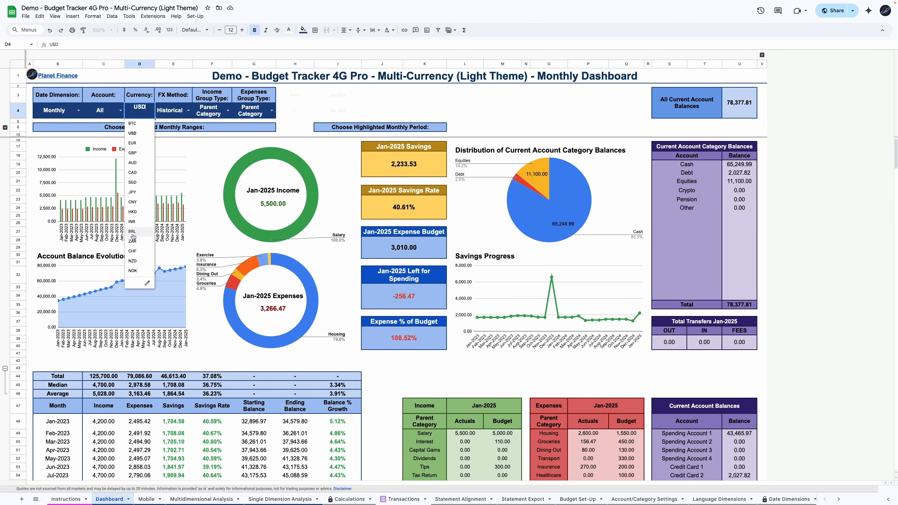
click(145, 100)
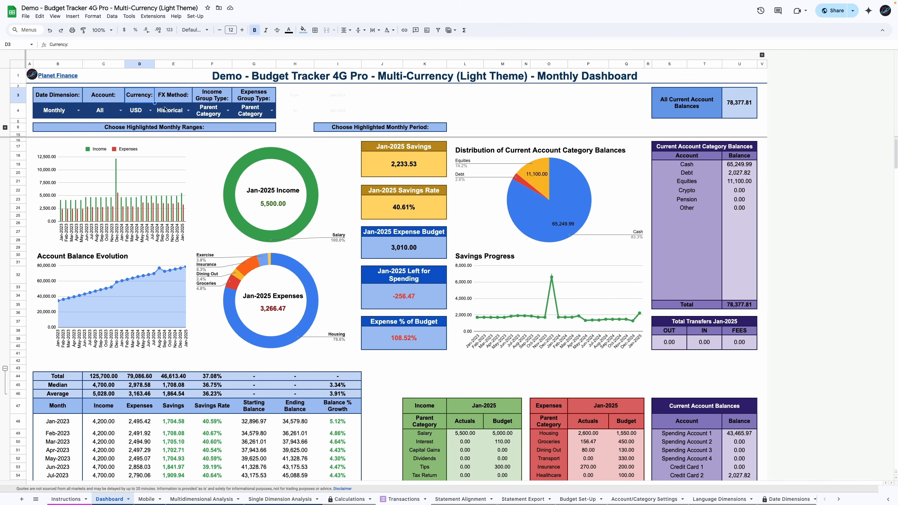
click(188, 110)
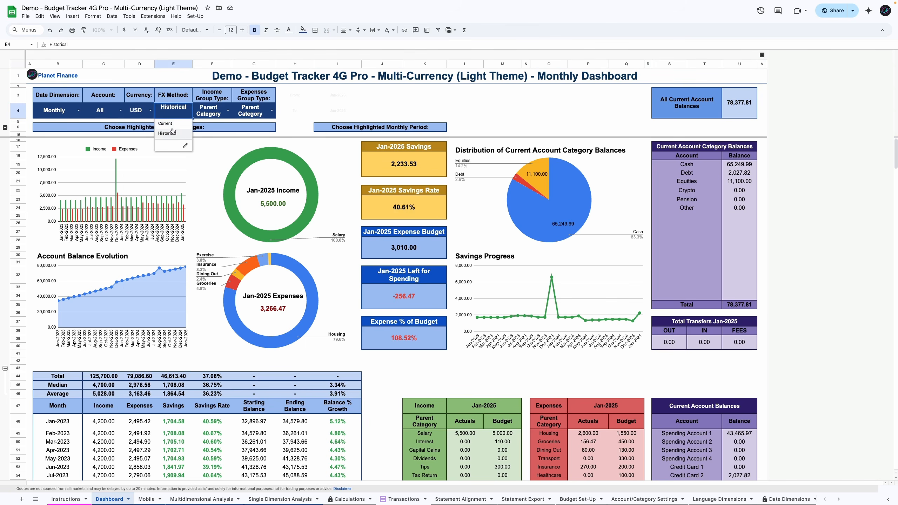
click(149, 99)
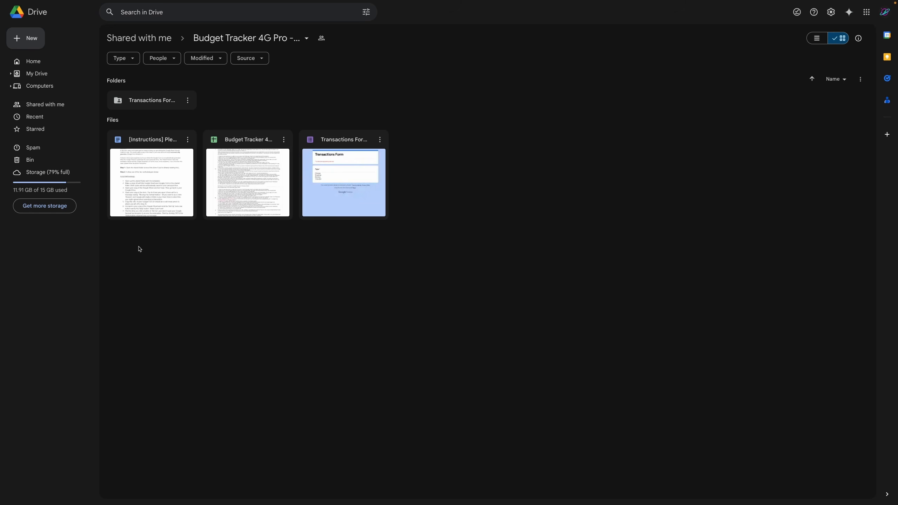
Switch to the shared Google Drive folder, look over its items, and read through the "[Instructions] Please Read First" document before closing it.
drag(139, 248, 453, 100)
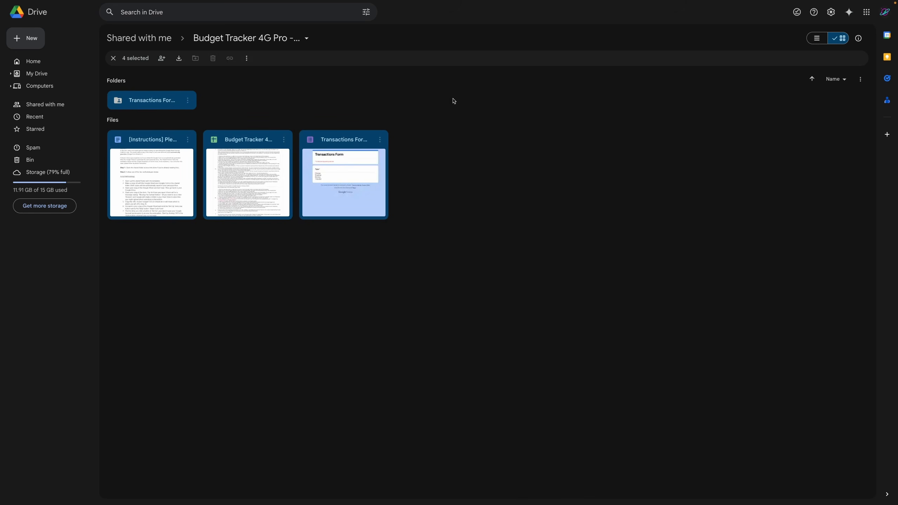
click(474, 226)
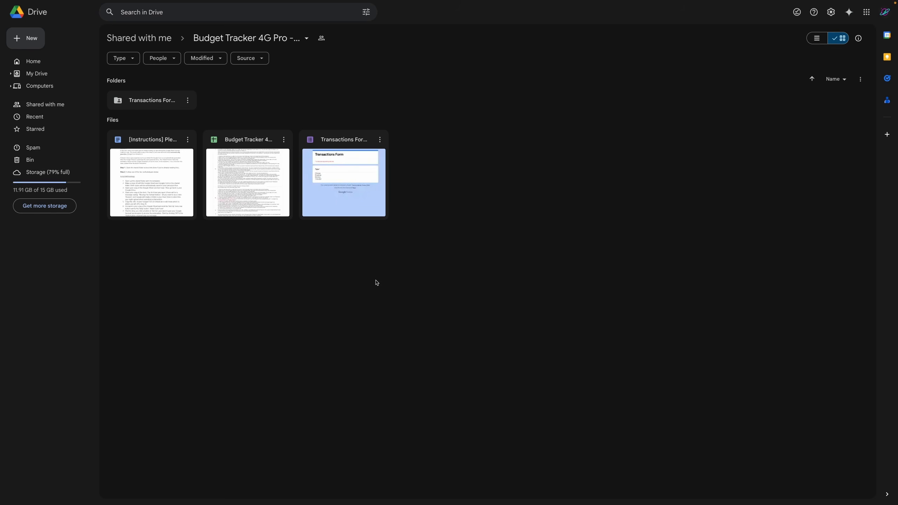
double_click(156, 181)
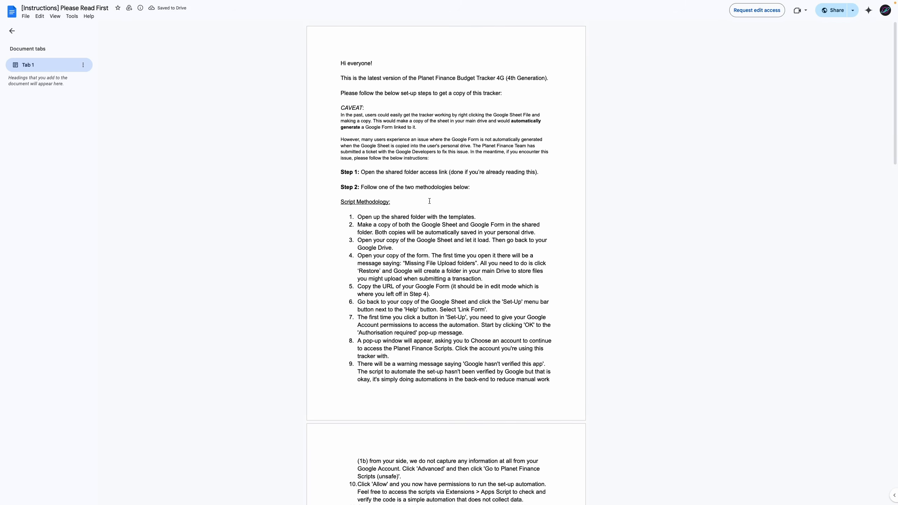
scroll(430, 201, down, 20)
scroll(427, 212, down, 6)
scroll(426, 212, up, 7)
key(super+w)
Make copies of the shared Budget Tracker 4G Pro spreadsheet and the shared Transactions Form.
double_click(242, 199)
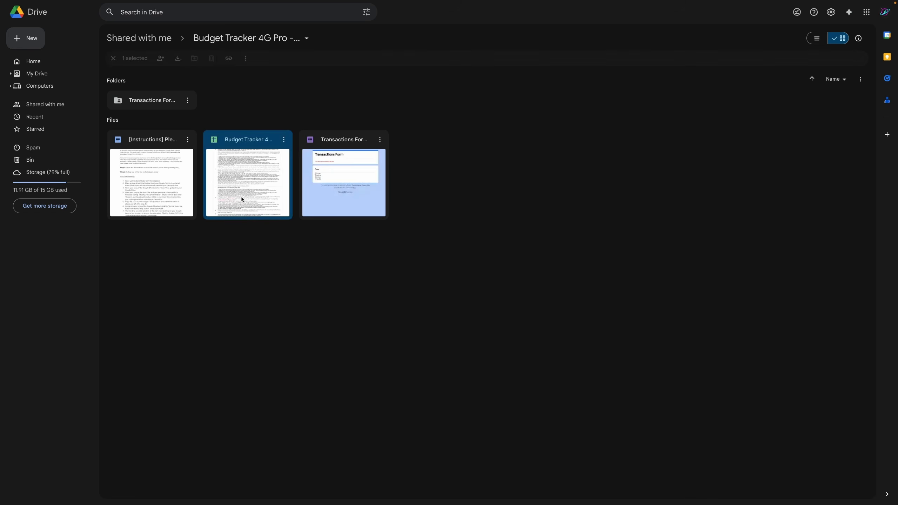
right_click(249, 205)
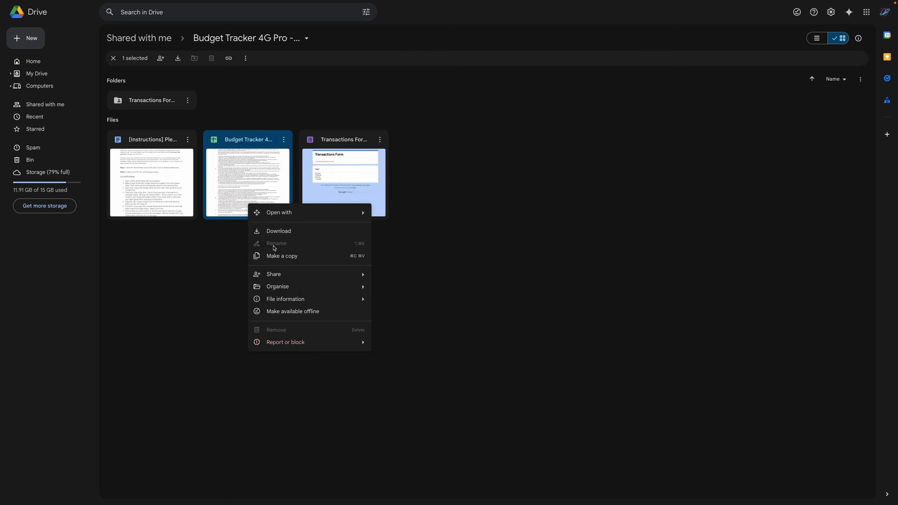
click(287, 257)
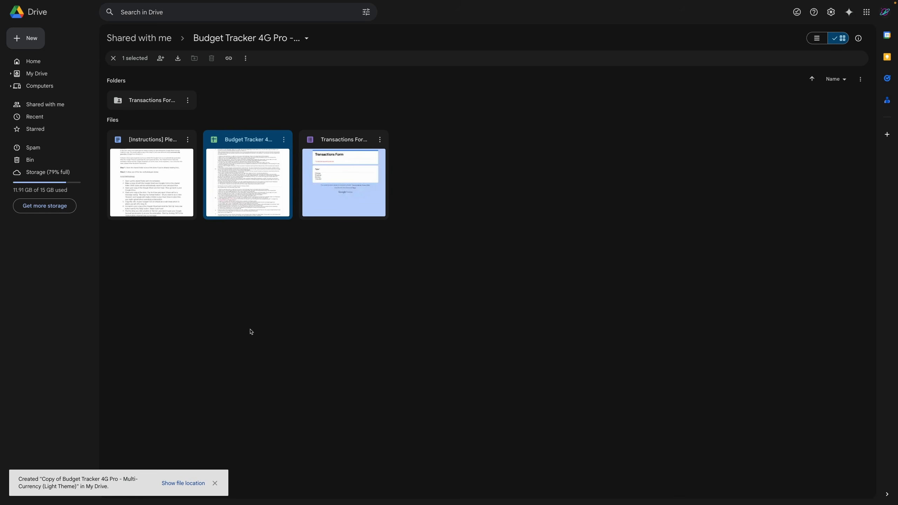
click(336, 207)
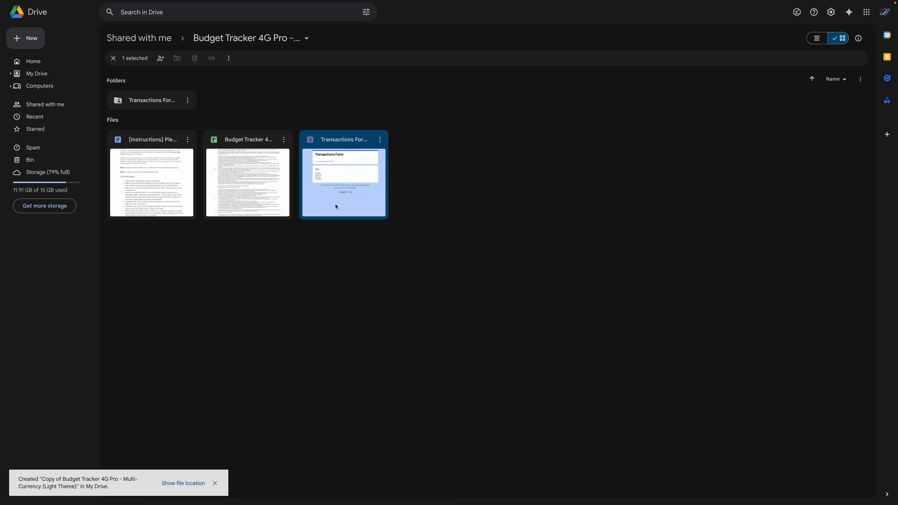
right_click(336, 207)
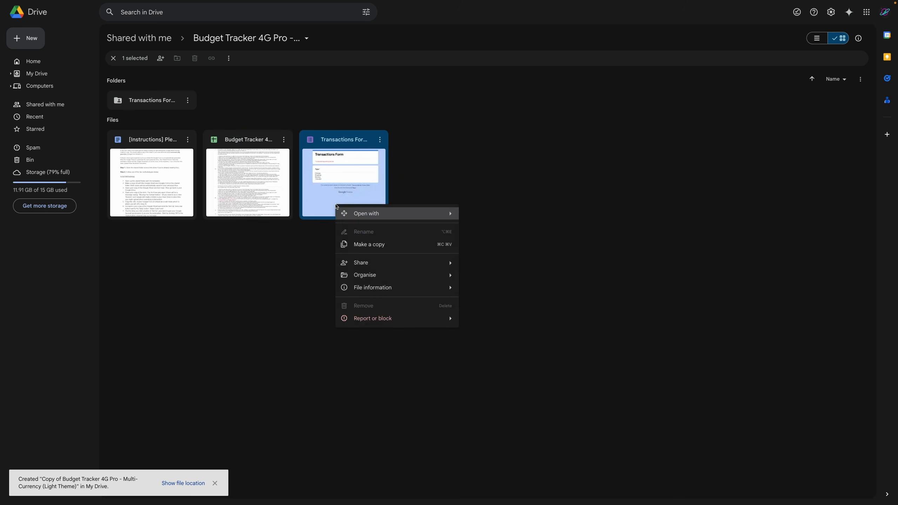
click(362, 248)
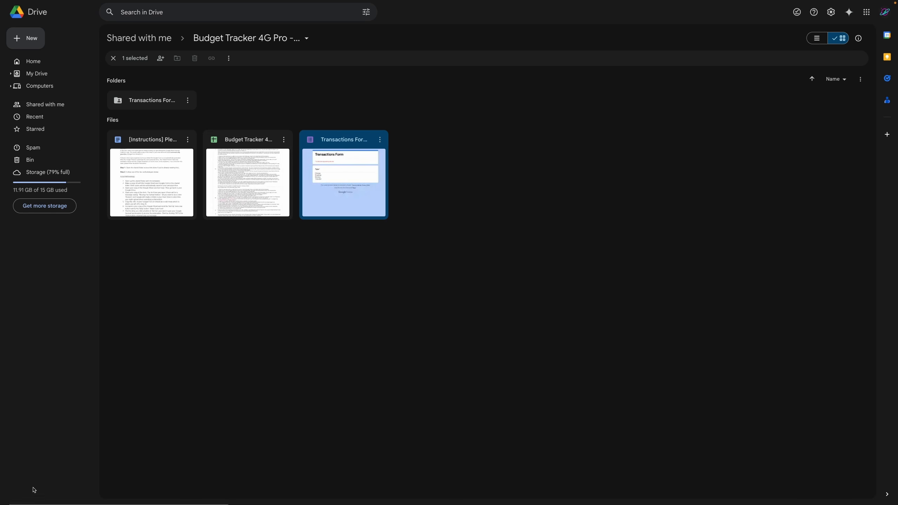
Open the copied budget tracker and Transactions Form from My Drive, and restore the form's missing File Upload folders.
click(75, 75)
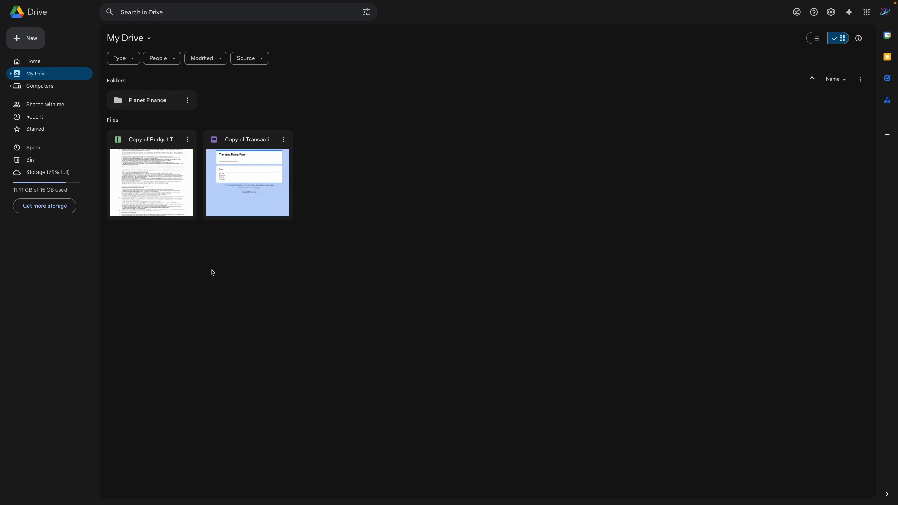
double_click(152, 202)
double_click(254, 182)
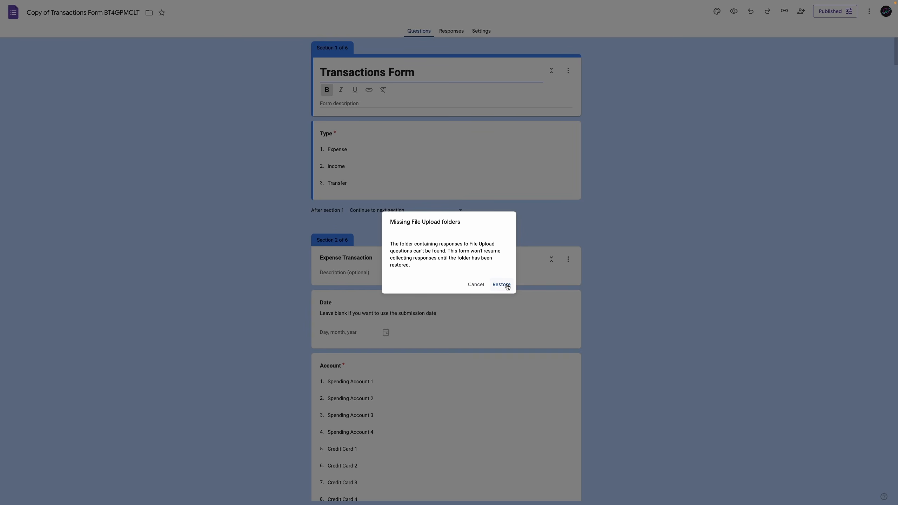
click(507, 286)
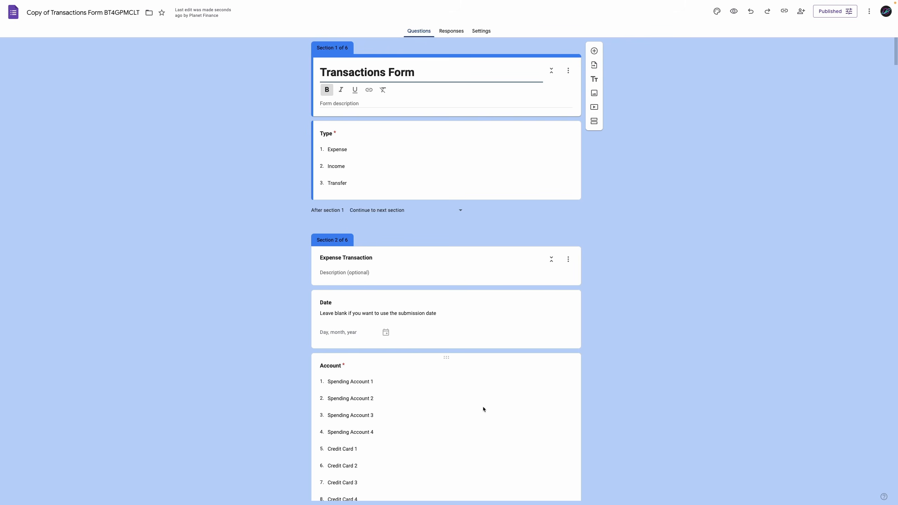
Copy the URL of the copied Transactions Form and return to the copied budget tracker spreadsheet.
mouse_move(235, 3)
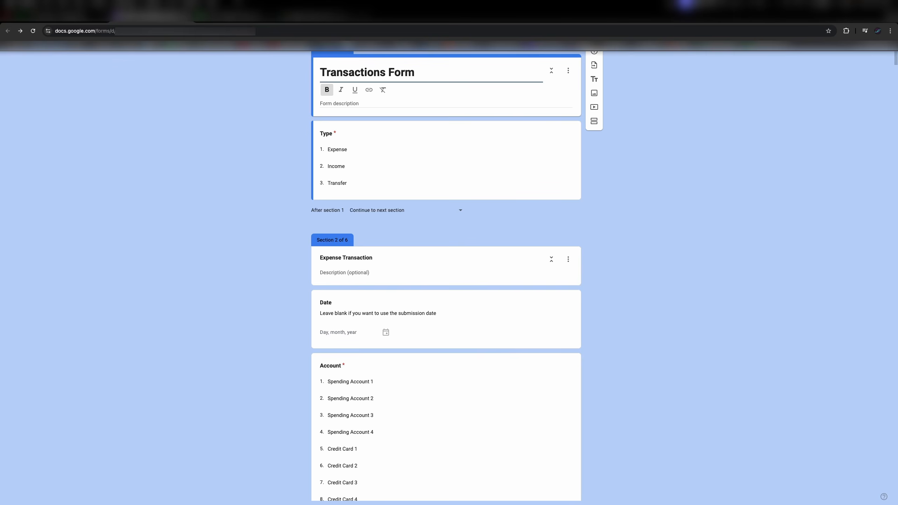
click(218, 34)
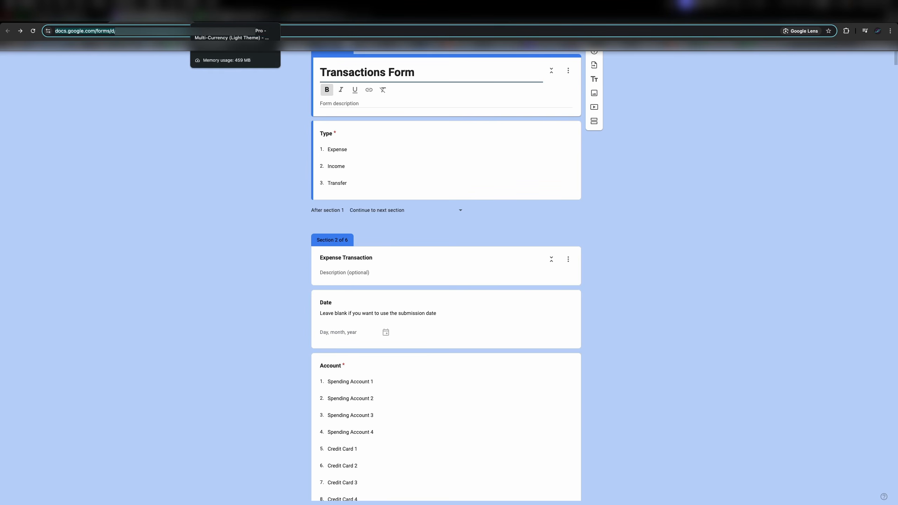
click(233, 14)
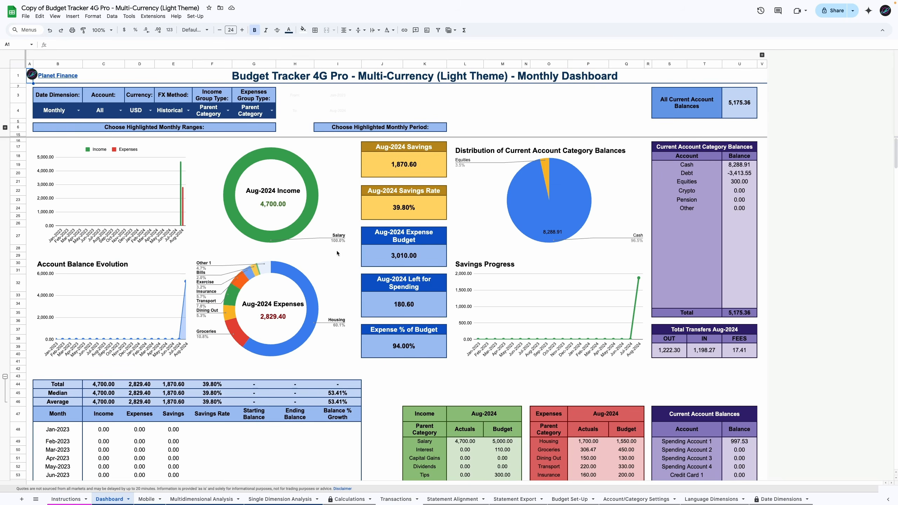
Run Link Form, authorise Planet Finance Scripts with the Google account despite its unverified status, and link the Transactions Form by its copied URL.
click(195, 16)
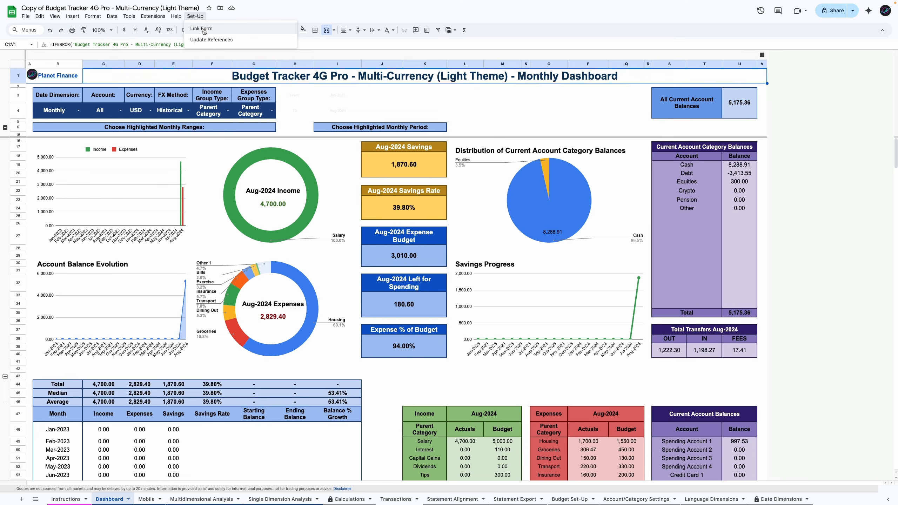
click(211, 30)
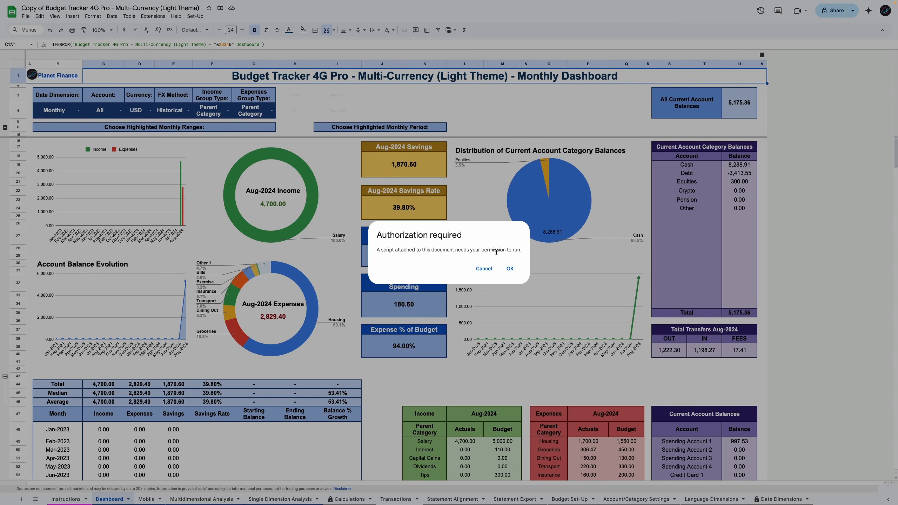
click(510, 270)
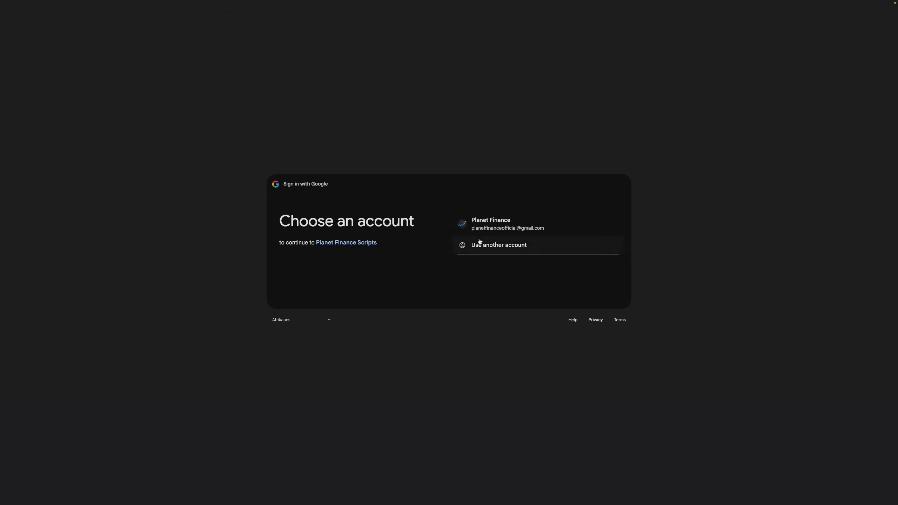
click(500, 226)
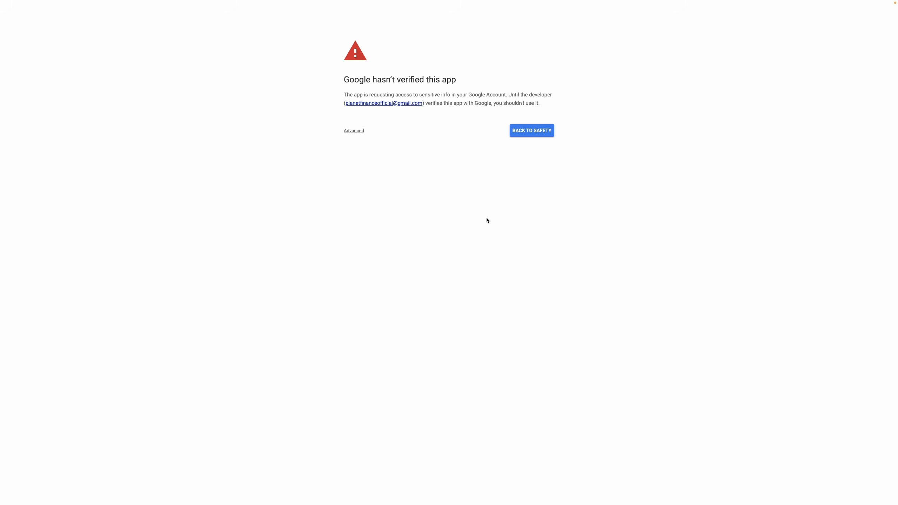
click(357, 132)
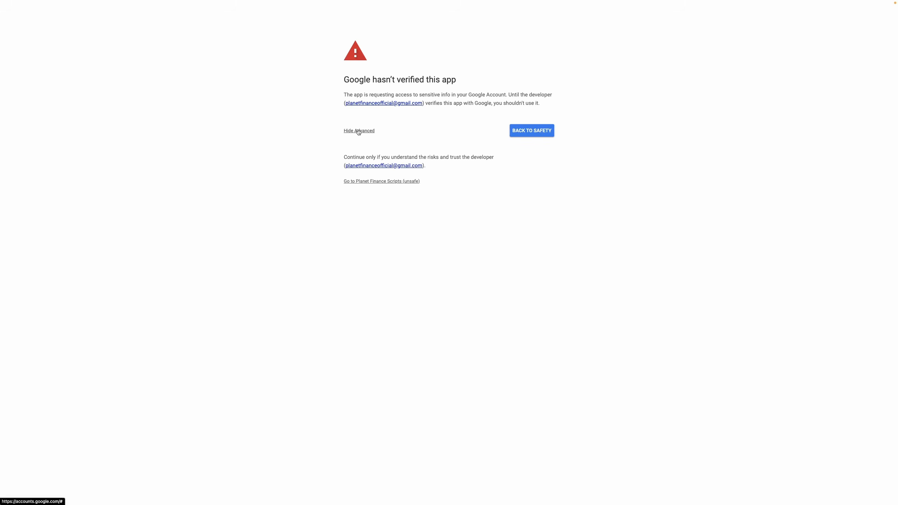
click(392, 181)
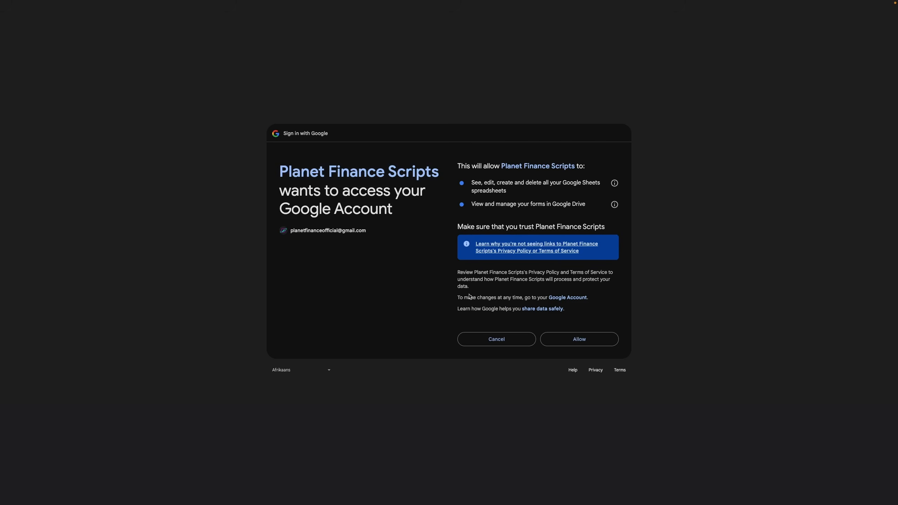
click(575, 341)
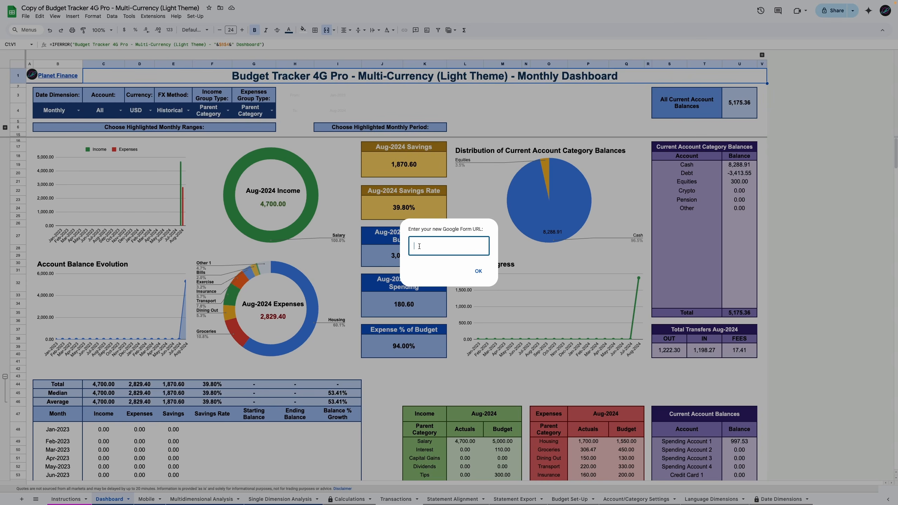
key(ctrl+v)
click(478, 271)
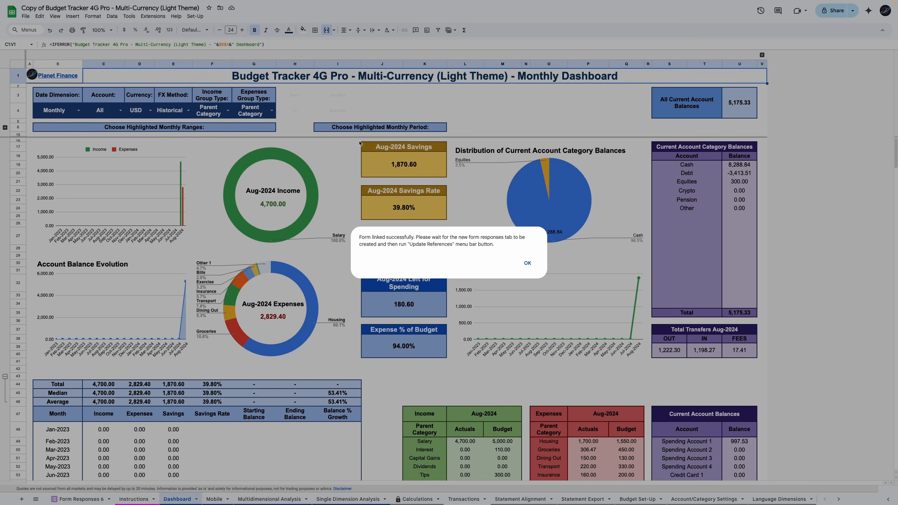
Run Update References in the copied budget tracker, entering Form Responses 6 as the new sheet tab name.
click(527, 263)
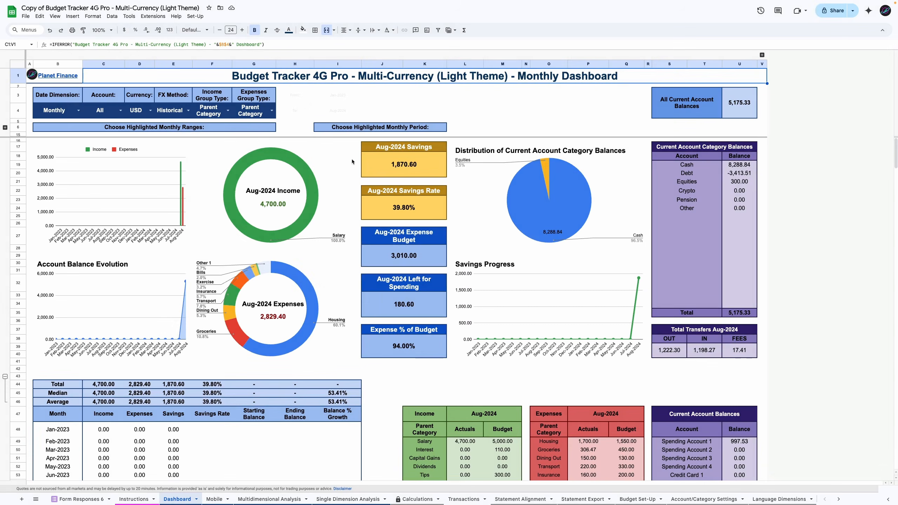
click(195, 16)
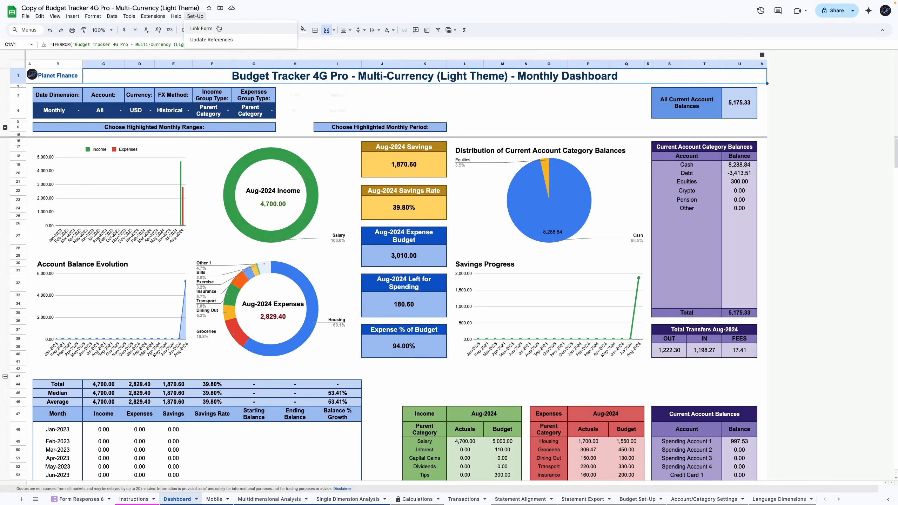
click(92, 498)
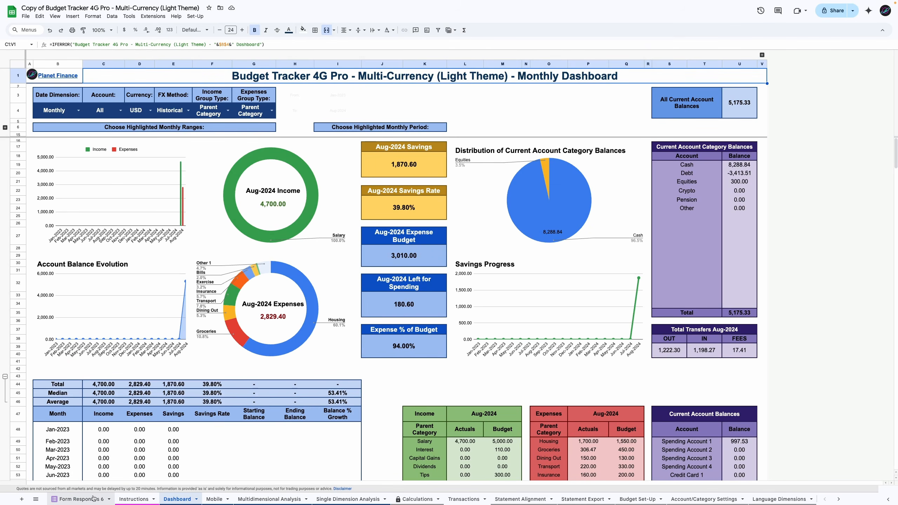
click(194, 16)
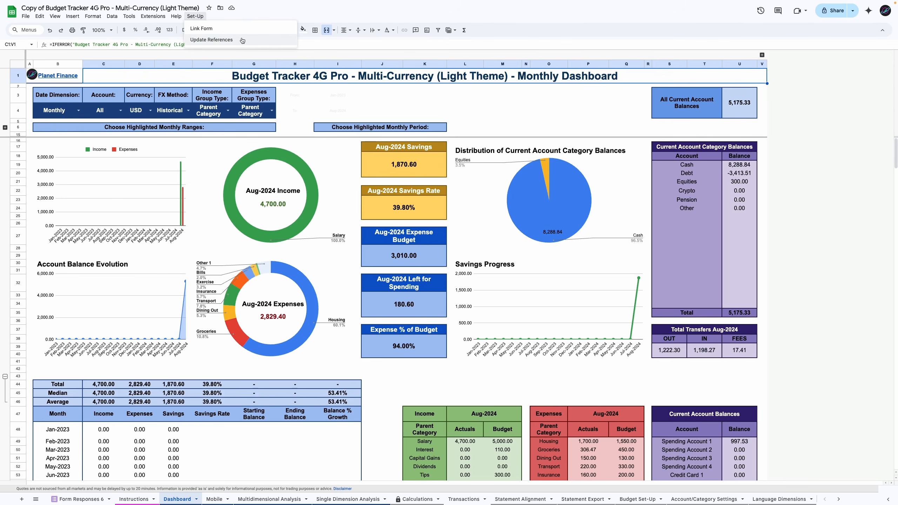
click(240, 40)
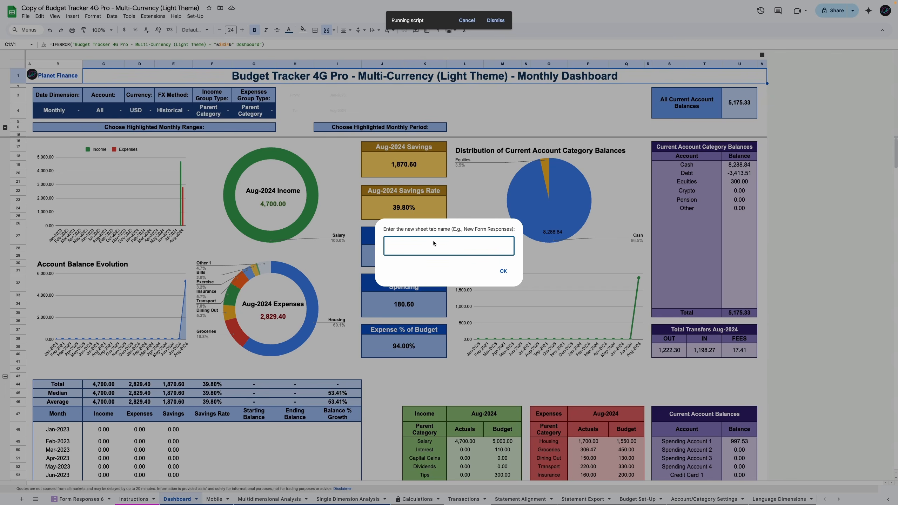
text(Form Responses 6)
click(503, 271)
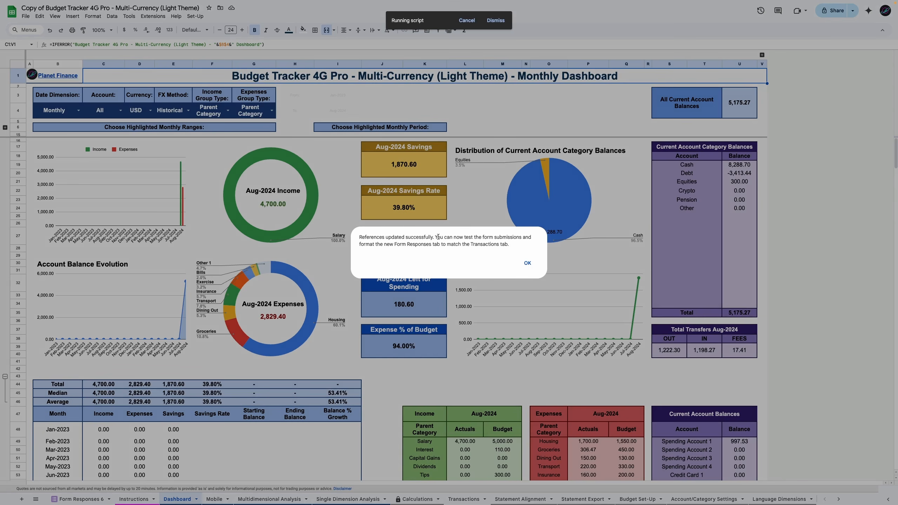
click(527, 264)
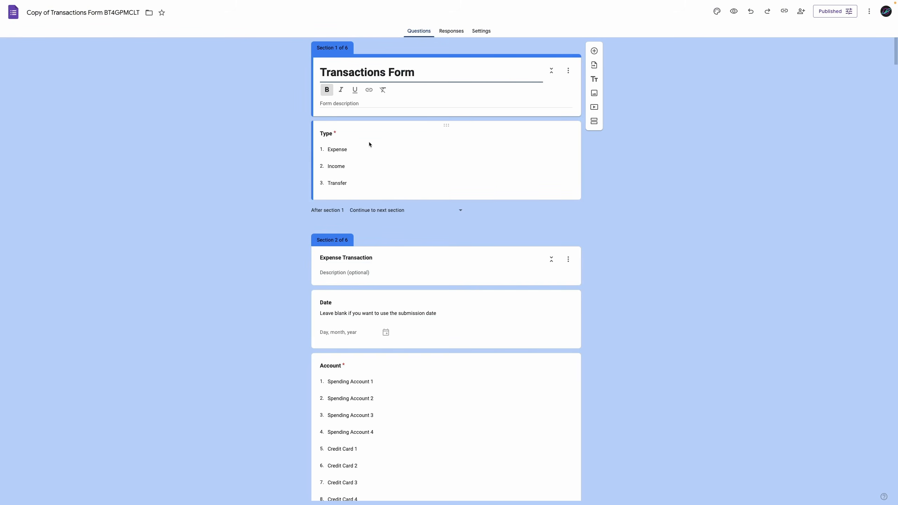
Check the spreadsheet link in the copied Transactions Form's responses and open the live form for filling in.
click(450, 33)
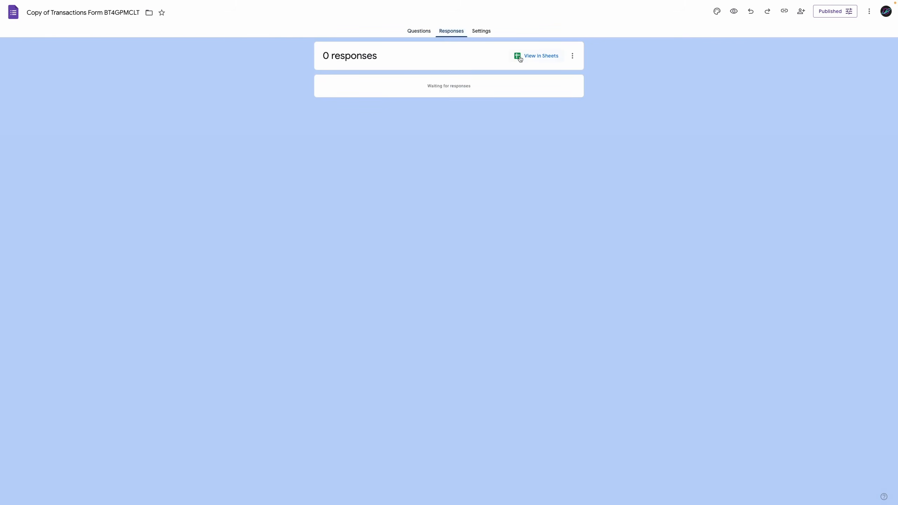
click(418, 31)
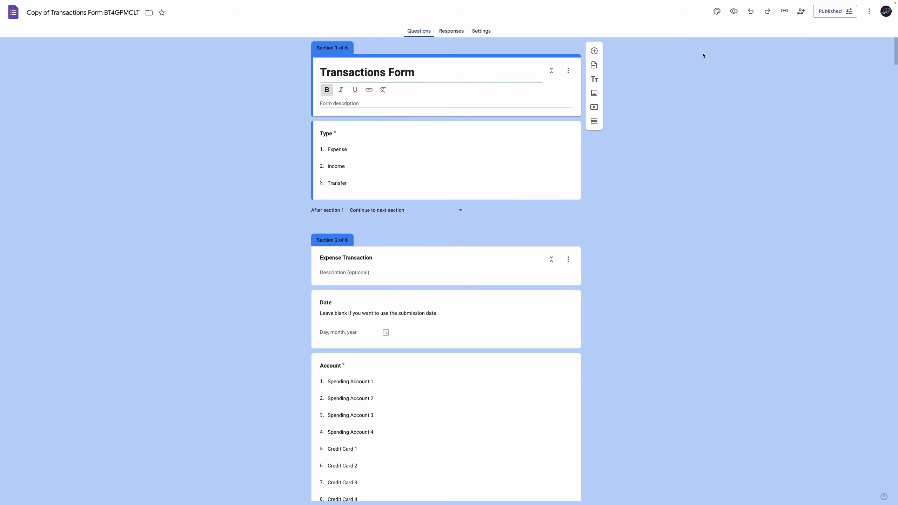
click(783, 13)
click(874, 58)
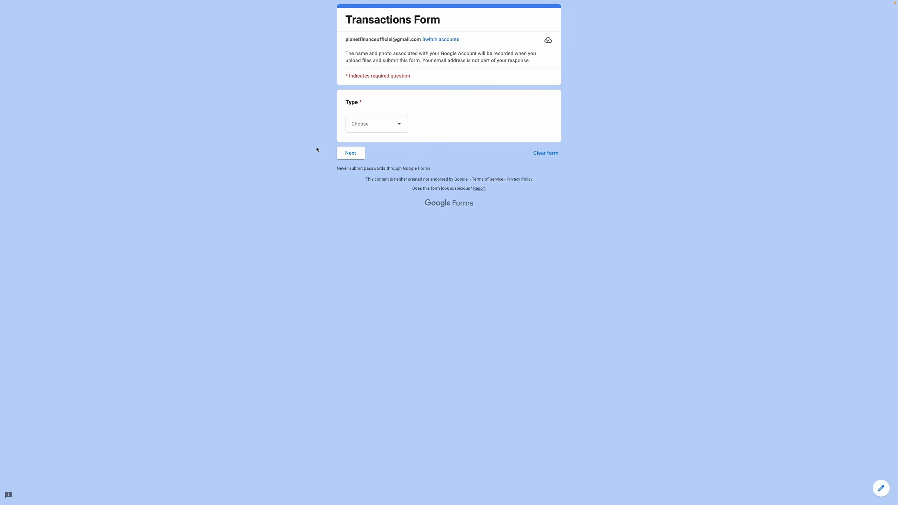
Submit an Expense response with account Spending Account 1, amount 10, item description Test and category Petrol.
click(391, 126)
click(377, 145)
click(357, 155)
click(378, 206)
click(370, 61)
click(362, 262)
text(10)
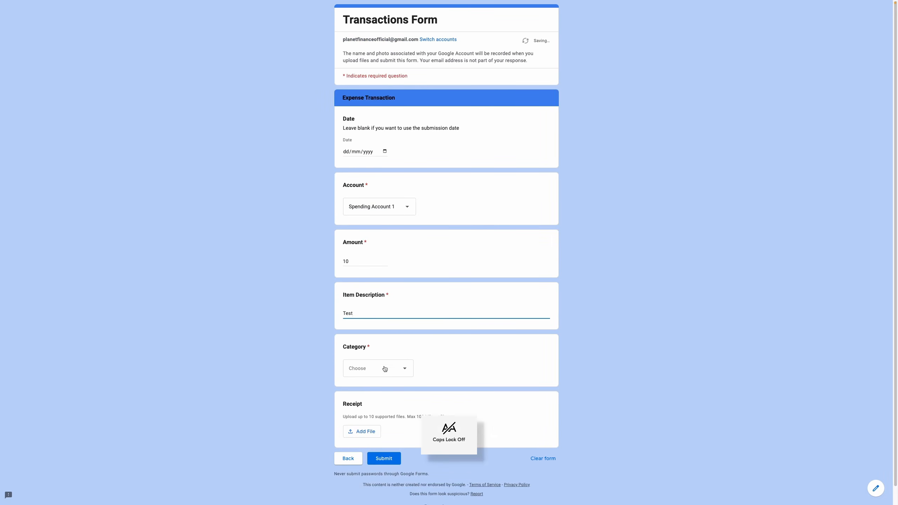
click(385, 368)
click(410, 394)
click(383, 458)
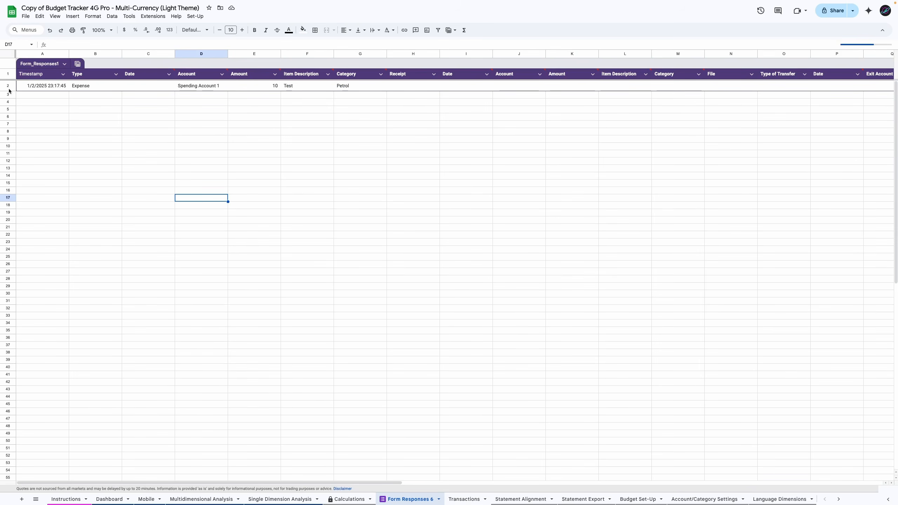
Examine the submitted test row in the Form Responses 6 sheet and compare the sheet's layout with the Transactions sheet.
click(9, 87)
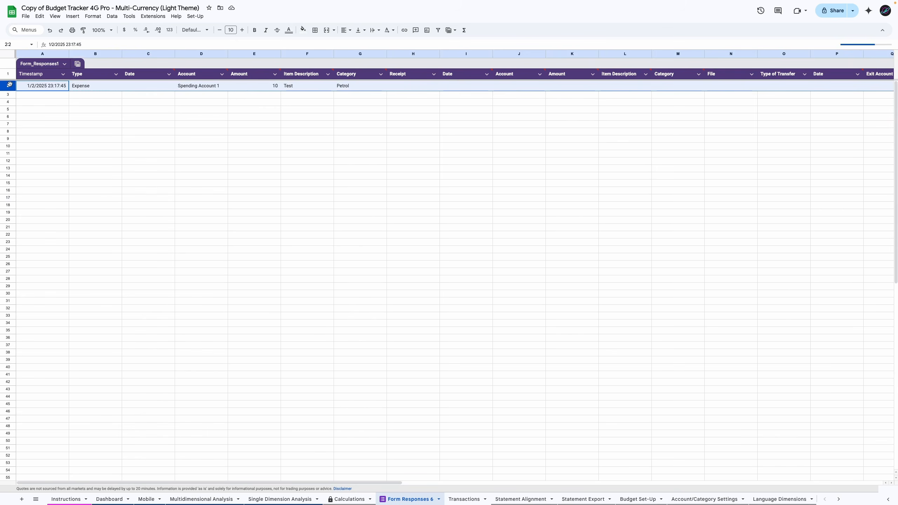
click(470, 100)
click(643, 103)
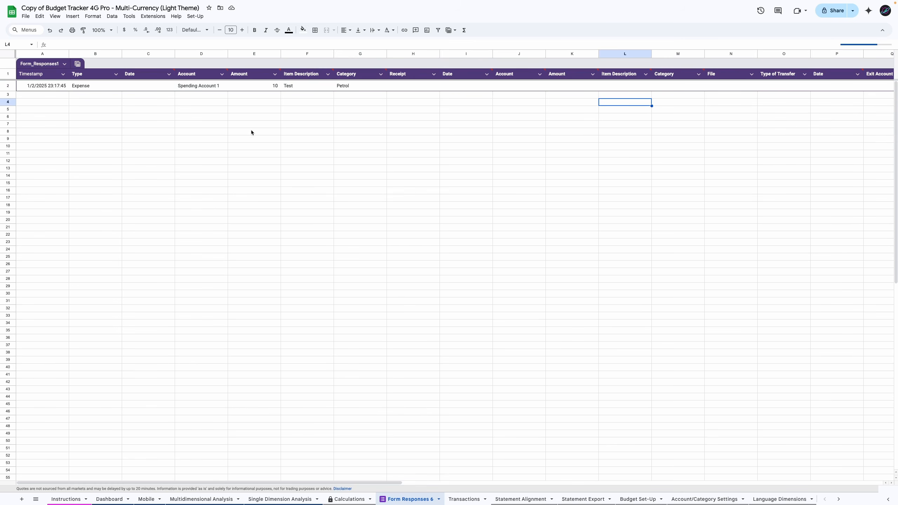
click(212, 131)
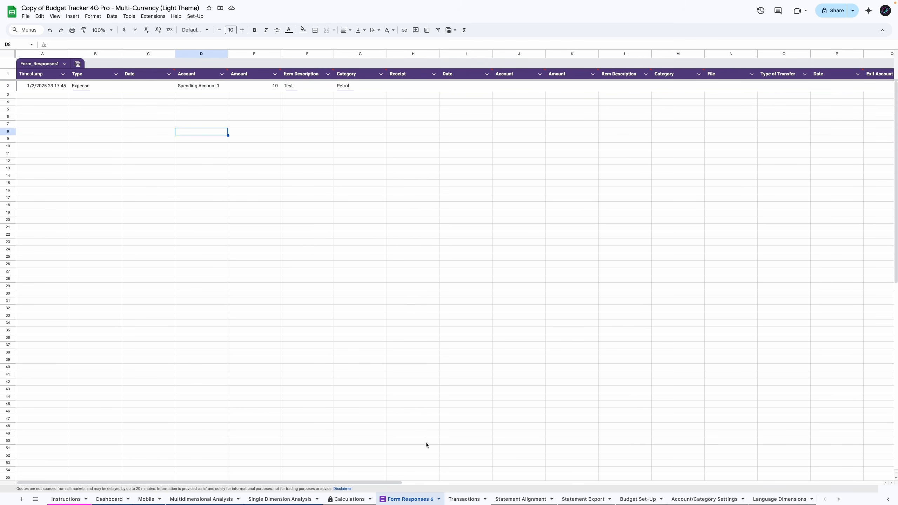
click(464, 498)
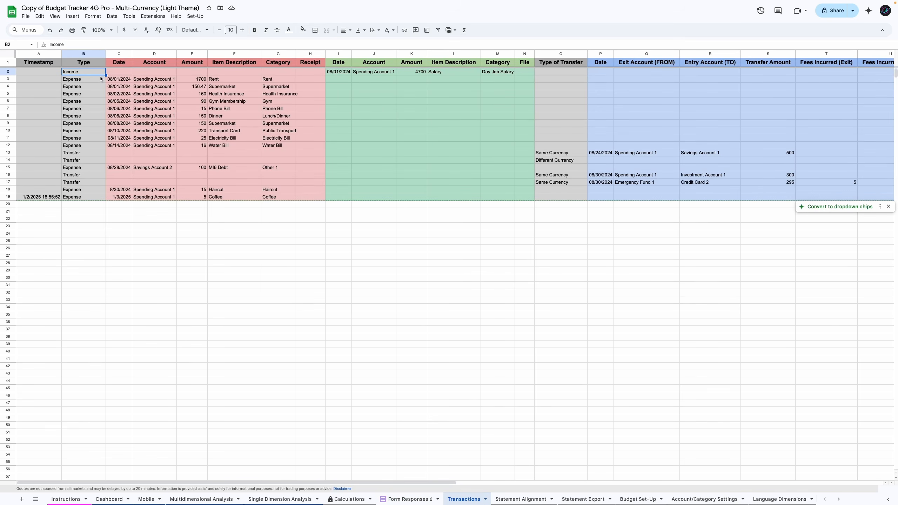
click(403, 498)
click(67, 237)
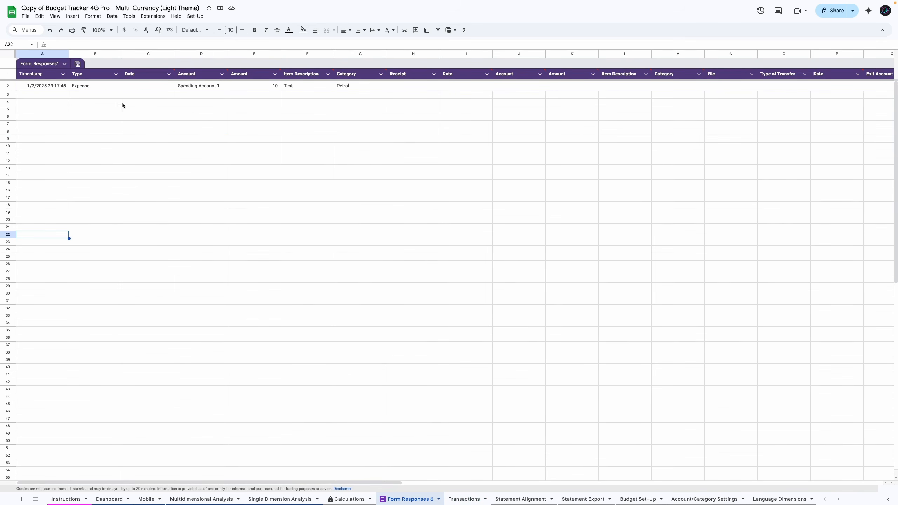
drag(51, 130, 809, 89)
click(822, 131)
Revert the Form Responses 6 table to unformatted data and paint the Transactions sheet's entire formatting onto it.
click(64, 64)
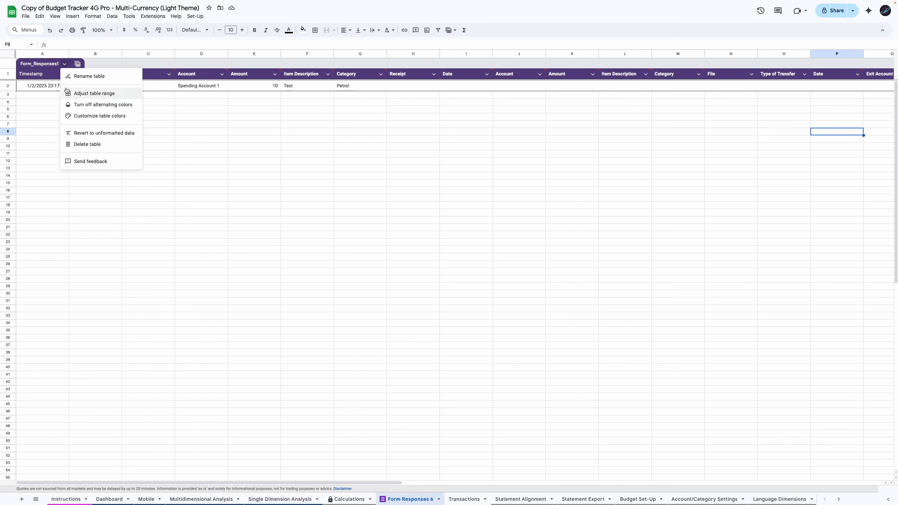
click(102, 133)
click(472, 497)
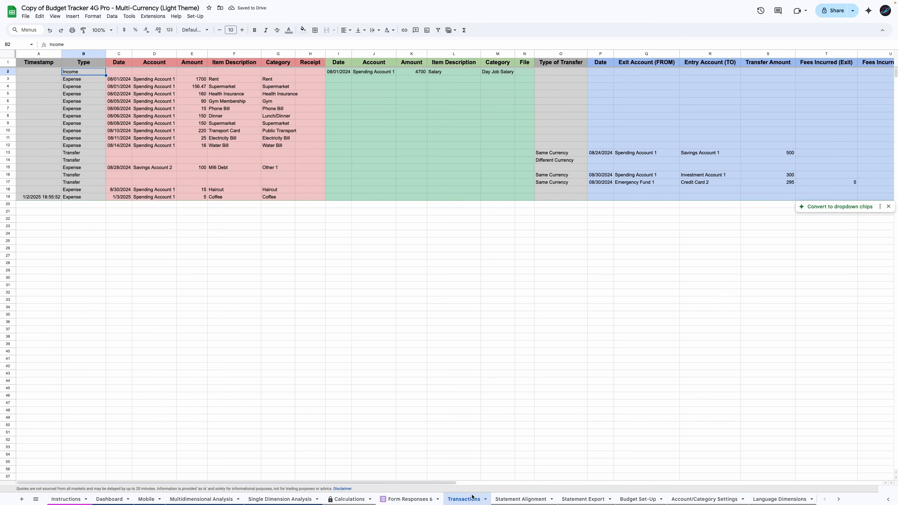
click(7, 55)
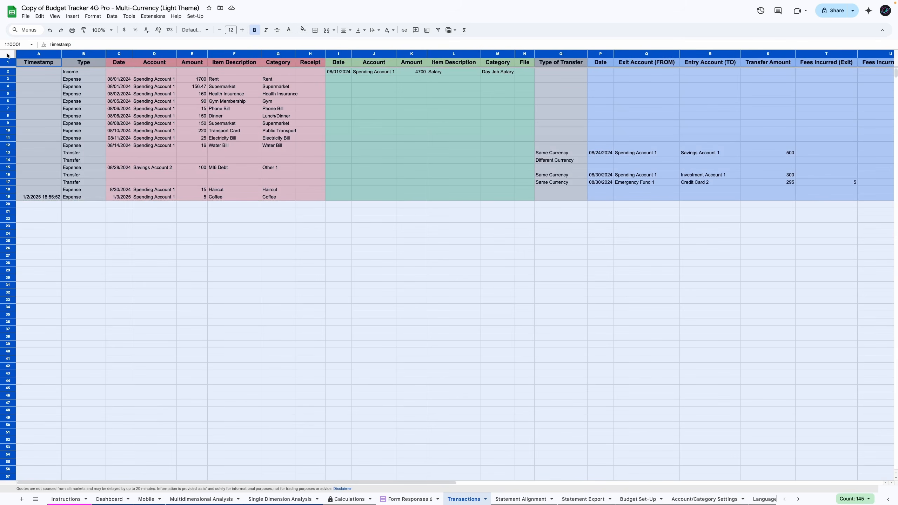
click(84, 32)
click(410, 499)
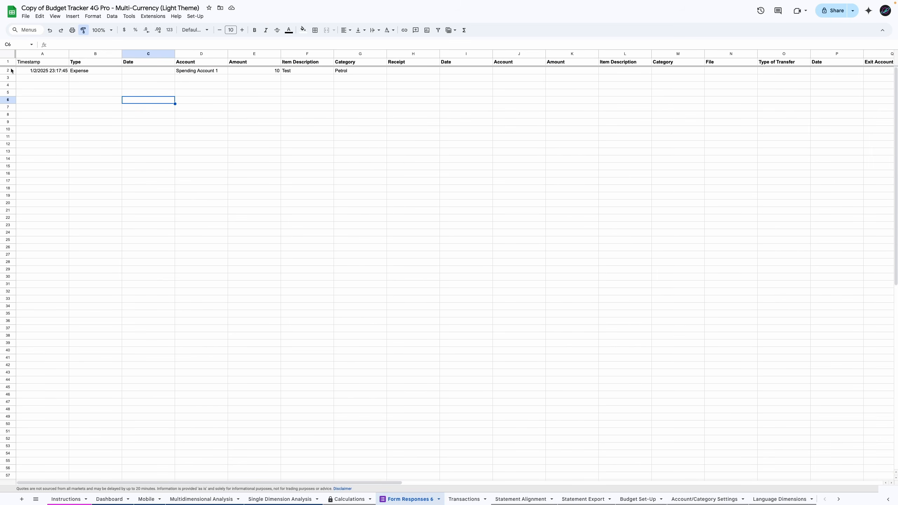
click(9, 56)
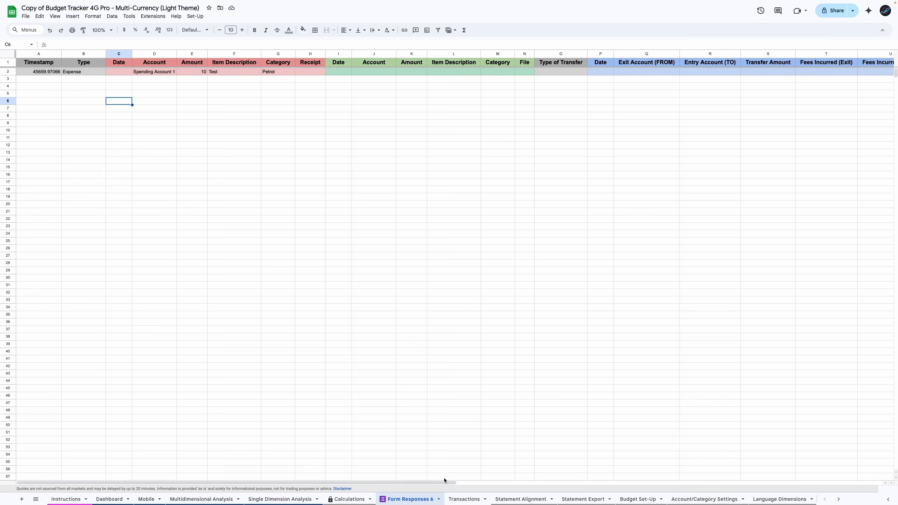
Delete the old Transactions sheet and rename the Form Responses 6 sheet as Transactions.
click(464, 498)
right_click(464, 499)
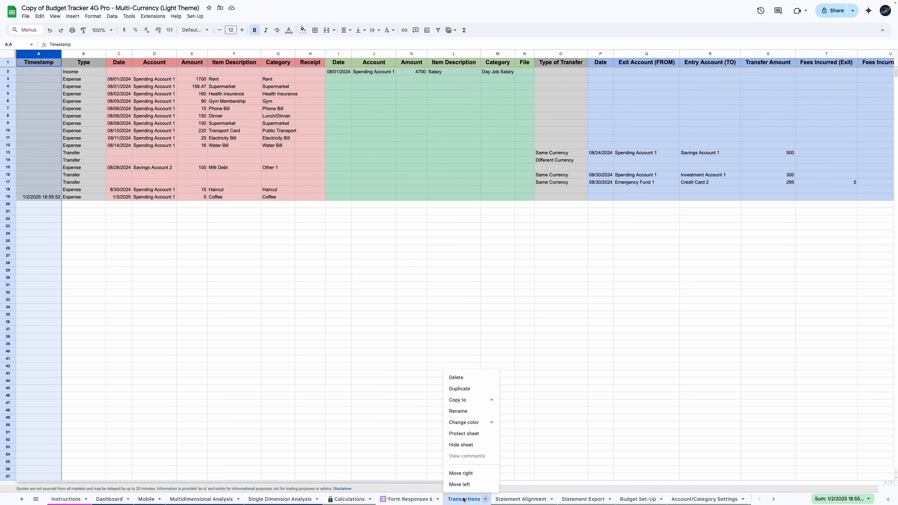
click(464, 383)
text(Transactions)
key(Return)
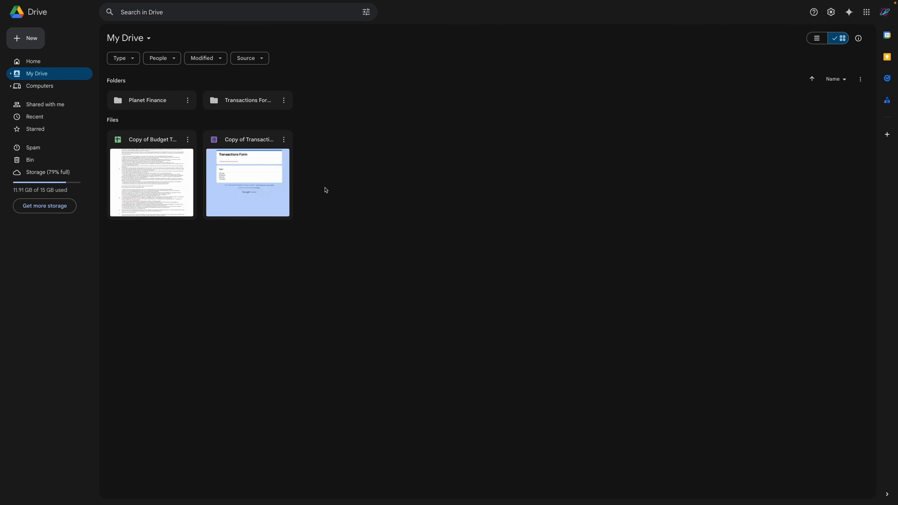
Move the copied budget tracker, the copied Transactions Form and its file upload folder from My Drive to the bin.
drag(325, 189, 158, 181)
right_click(158, 181)
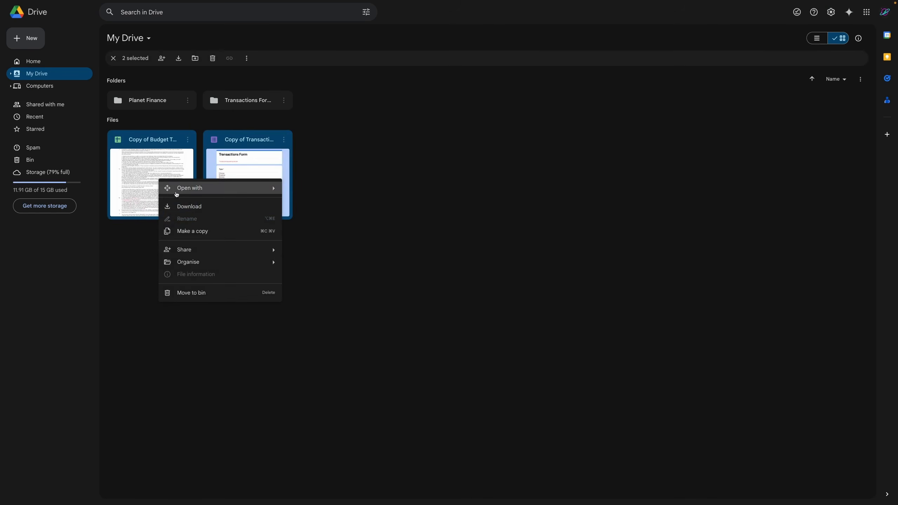
click(196, 293)
key(Delete)
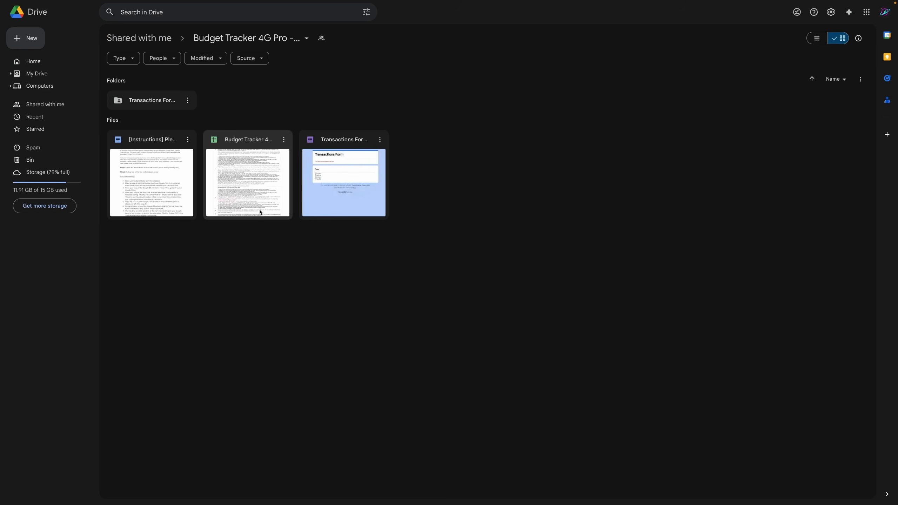
Make fresh copies of the Budget Tracker 4G Pro spreadsheet and the Transactions Form from the shared folder.
right_click(260, 212)
click(298, 267)
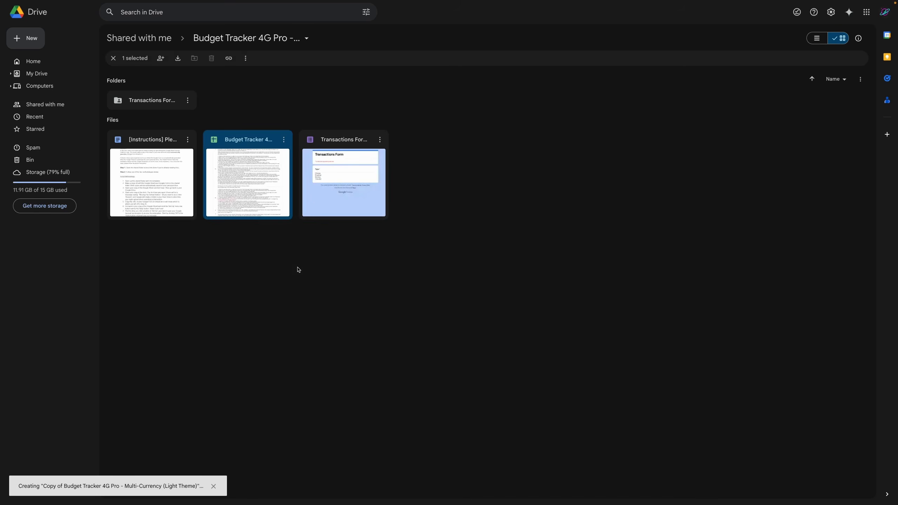
right_click(336, 211)
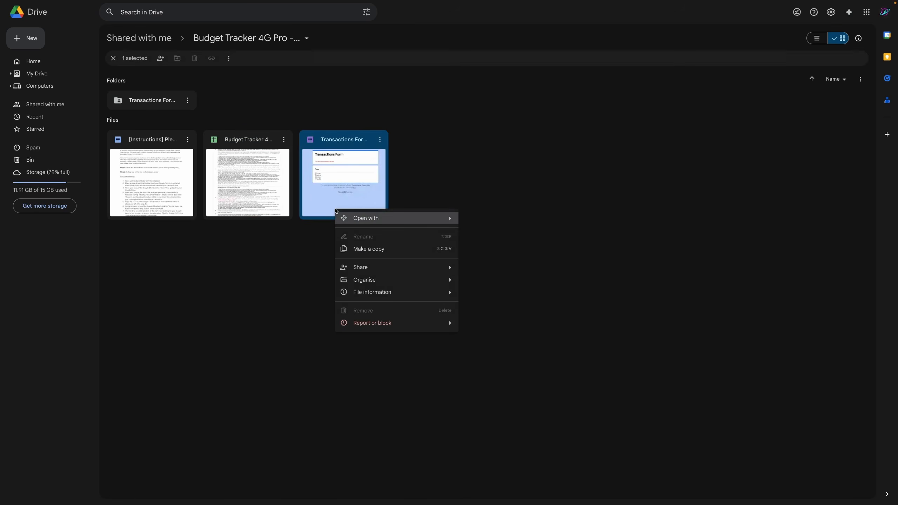
click(368, 249)
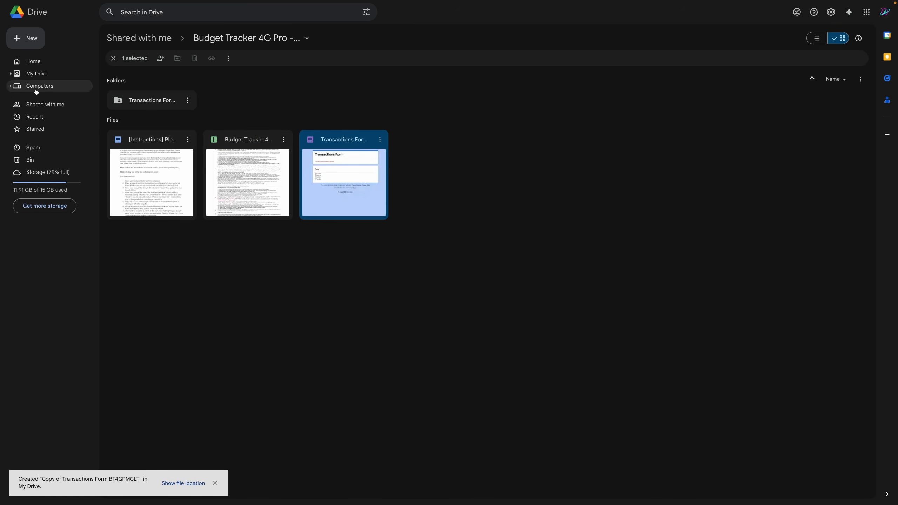
Open the new budget tracker and Transactions Form copies from My Drive and restore the form's missing File Upload folders.
click(39, 75)
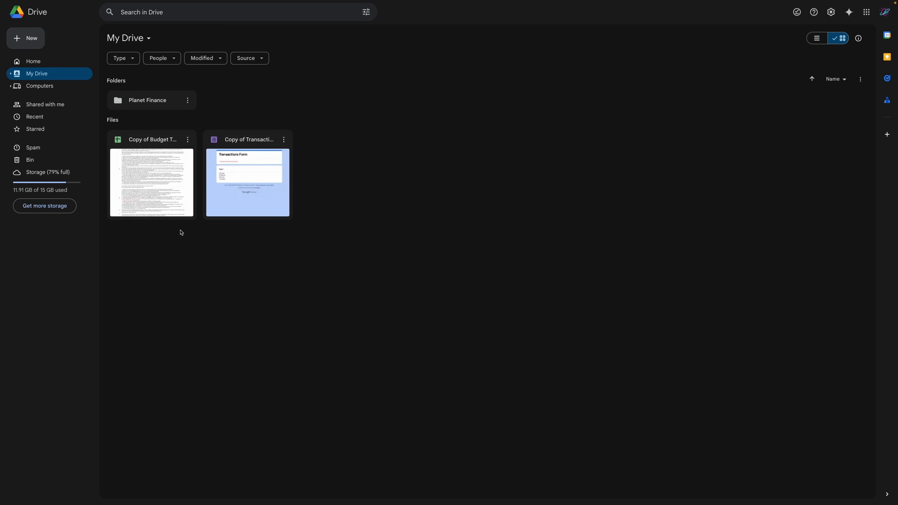
double_click(163, 201)
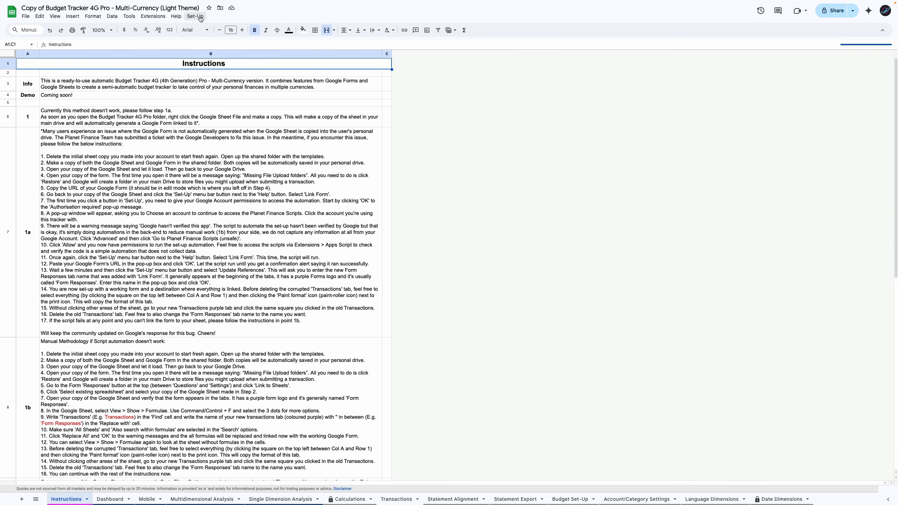
double_click(237, 191)
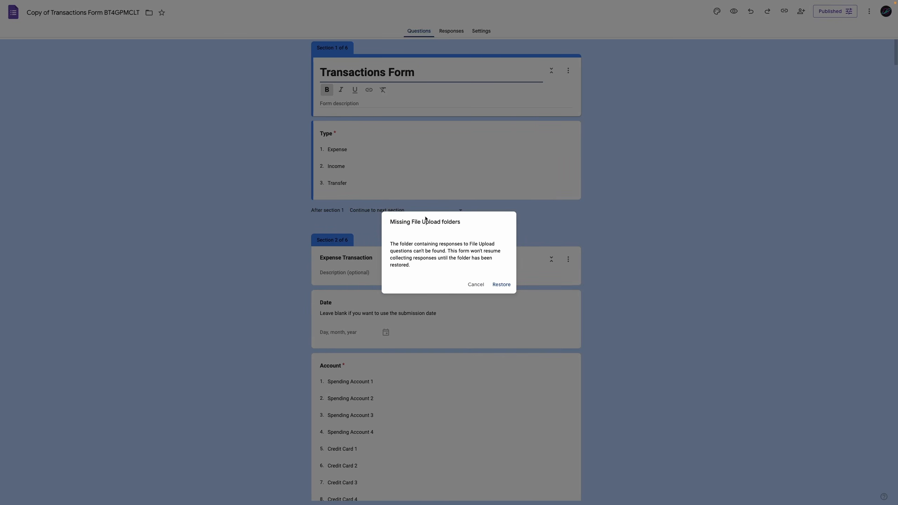
click(499, 286)
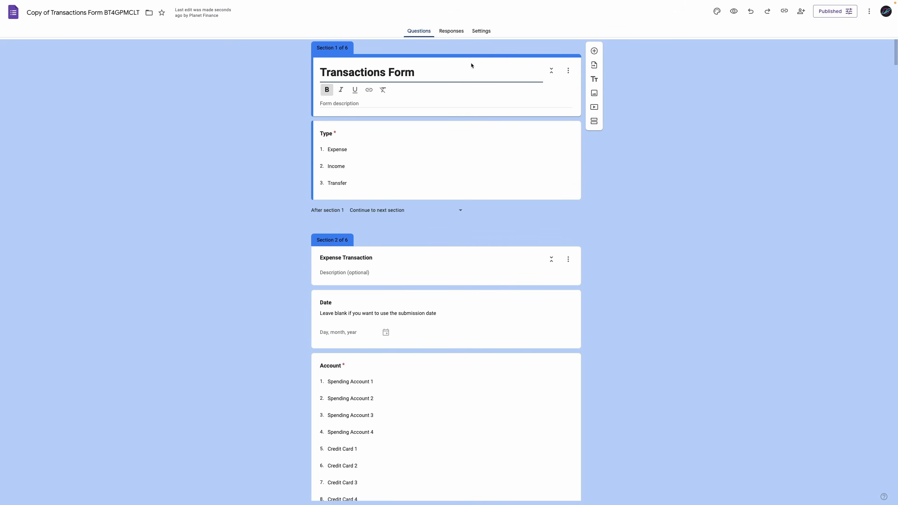
Link the Transactions Form's responses to the existing copy of the Budget Tracker spreadsheet in My Drive.
click(452, 32)
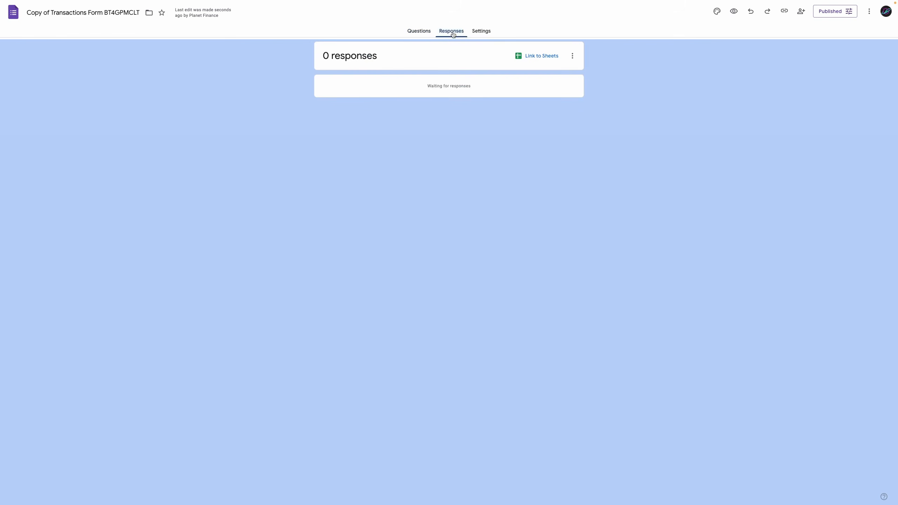
click(531, 60)
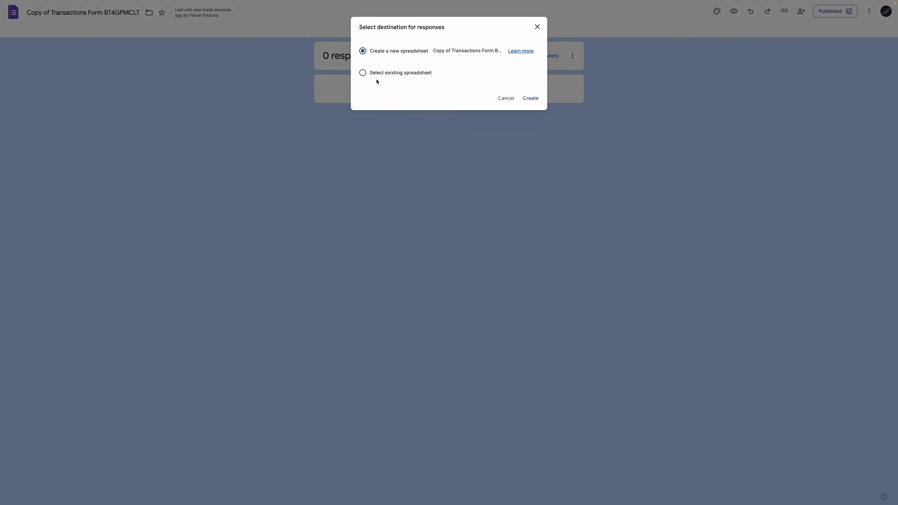
click(363, 73)
click(530, 98)
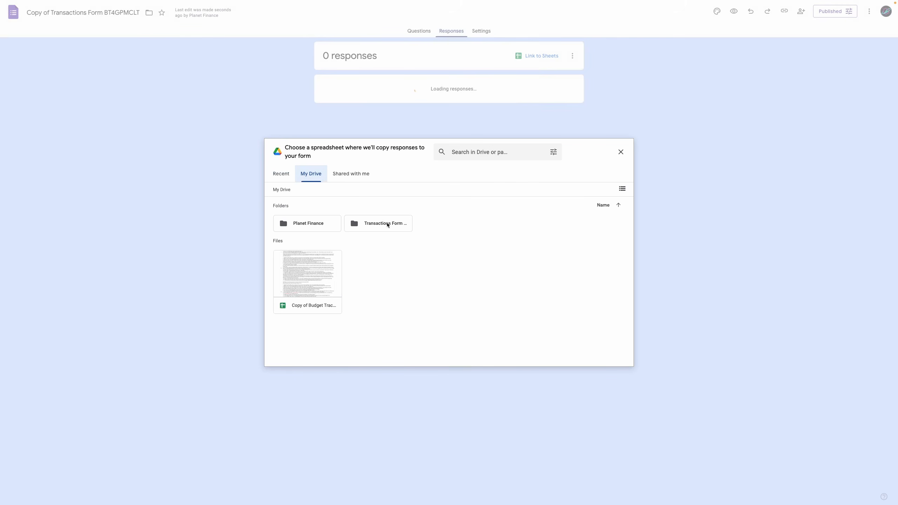
click(320, 311)
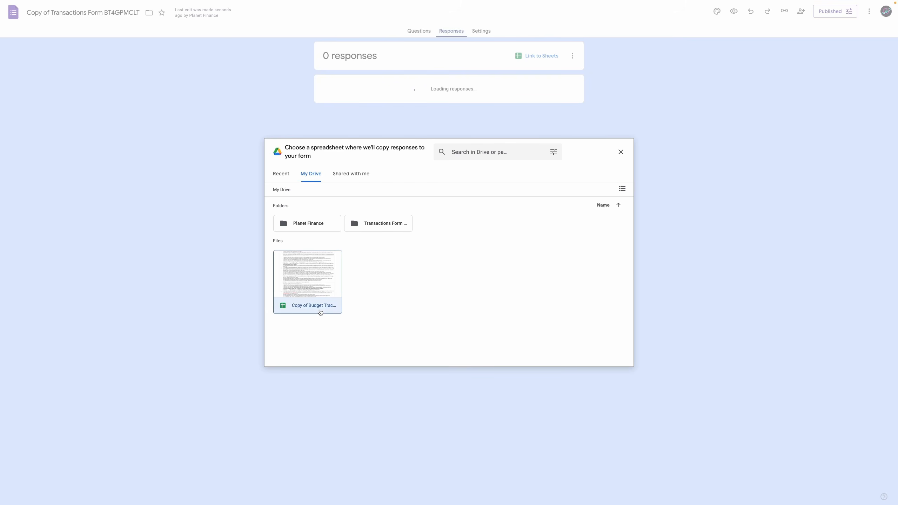
key(Return)
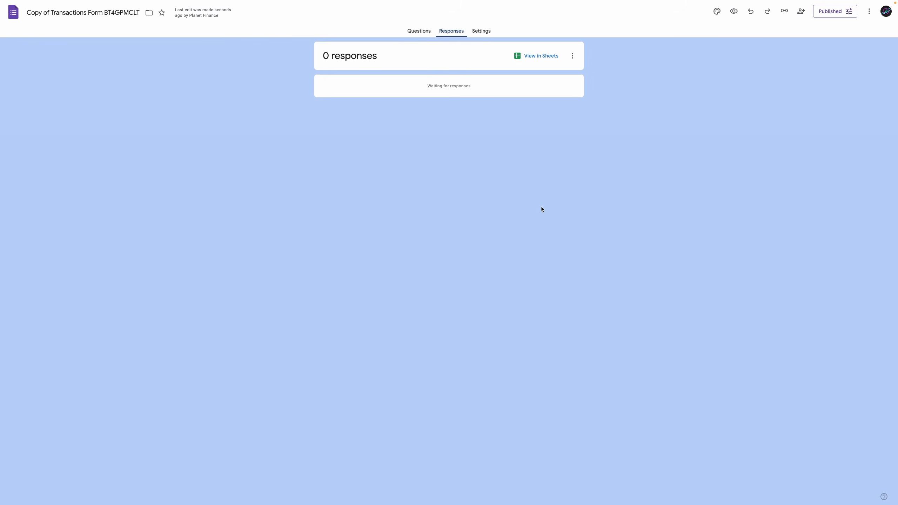
Open the linked spreadsheet, move the Form Responses 6 sheet directly before Transactions and revert its table to unformatted data.
click(538, 59)
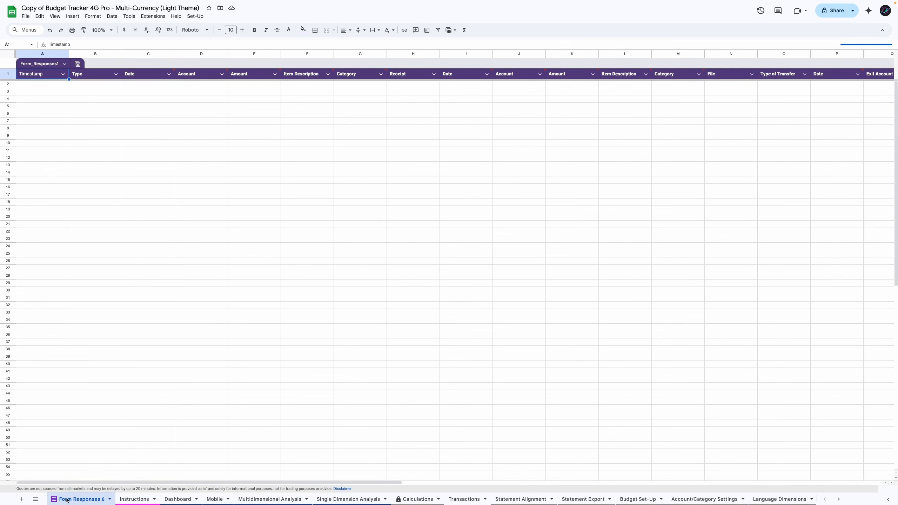
drag(69, 500, 410, 499)
click(64, 64)
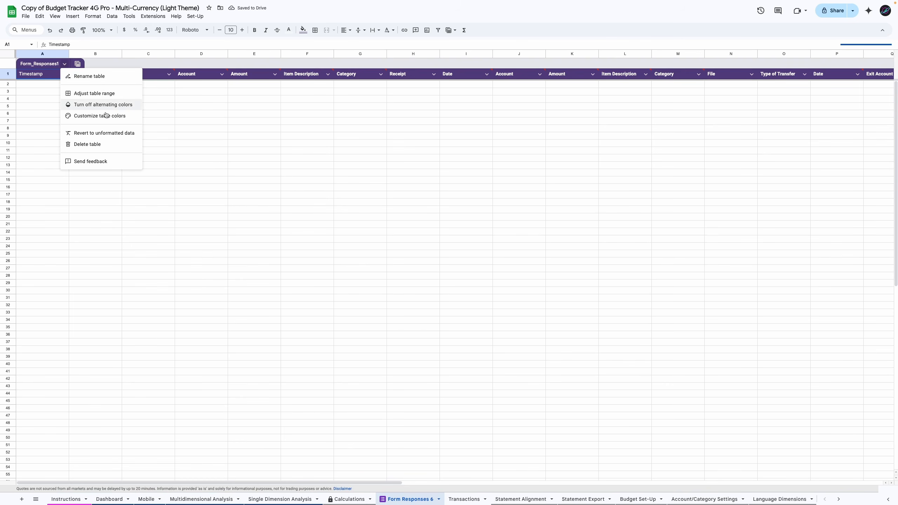
click(108, 133)
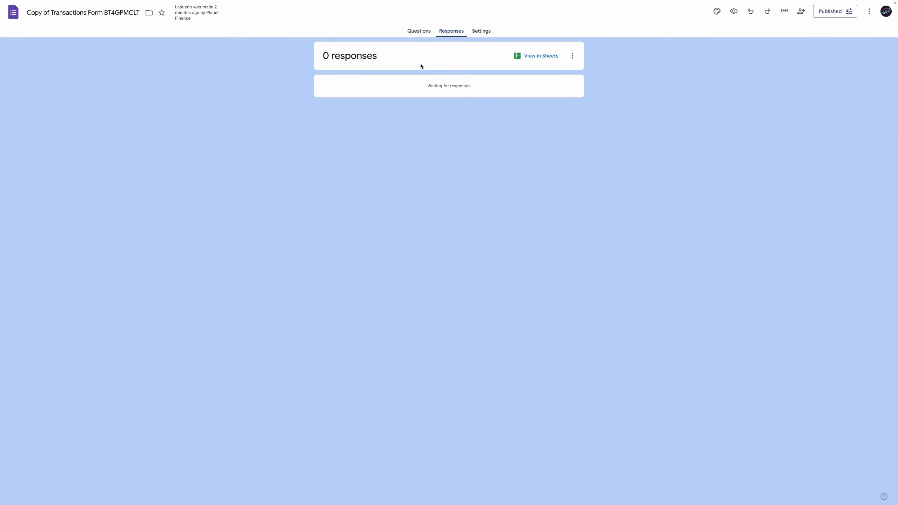
Open the published Transactions Form through its responder link and choose Expense as the transaction type.
click(418, 31)
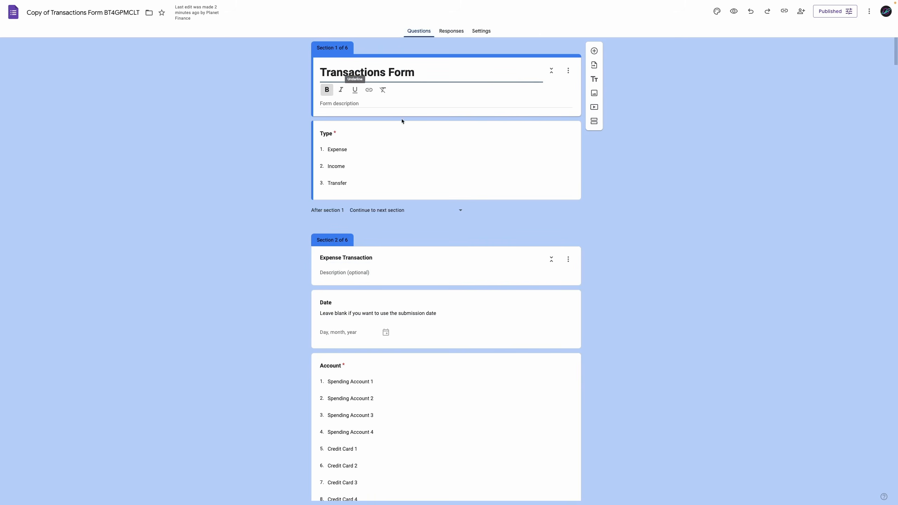
click(784, 11)
click(871, 56)
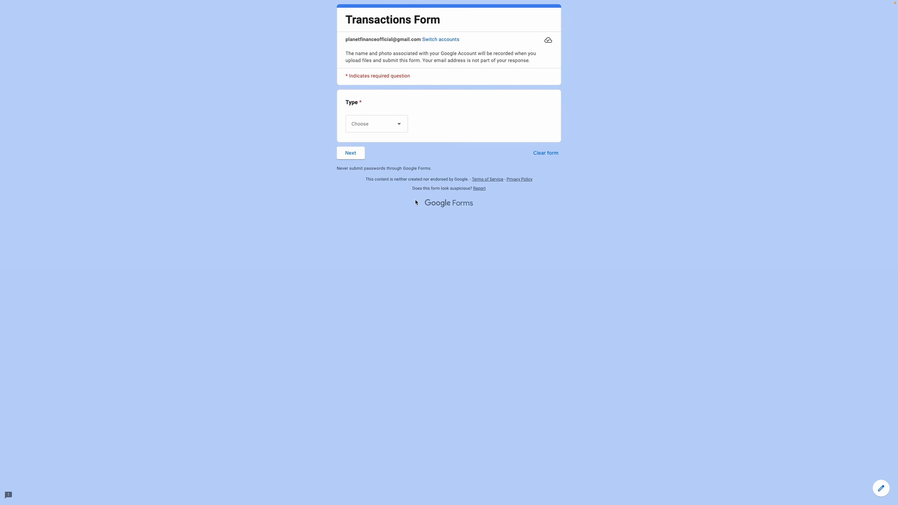
click(388, 123)
click(380, 145)
click(350, 164)
Submit a test expense of 10 from Spending Account 1 with the item description Test and category Convenience Store.
click(410, 203)
click(373, 60)
click(370, 261)
text(12)
click(368, 312)
text(Test)
click(399, 368)
click(380, 144)
click(396, 457)
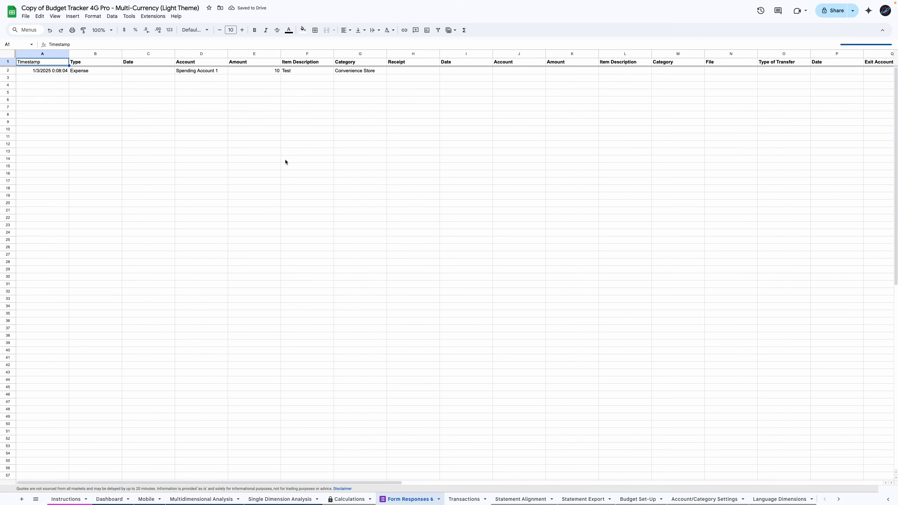
Copy the formatting of the whole Transactions sheet onto the Form Responses 6 sheet.
click(37, 85)
click(7, 71)
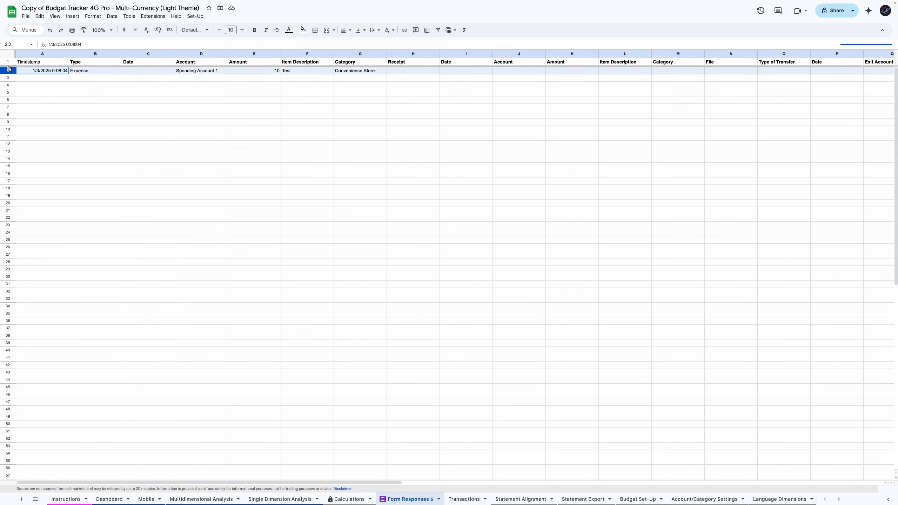
click(40, 85)
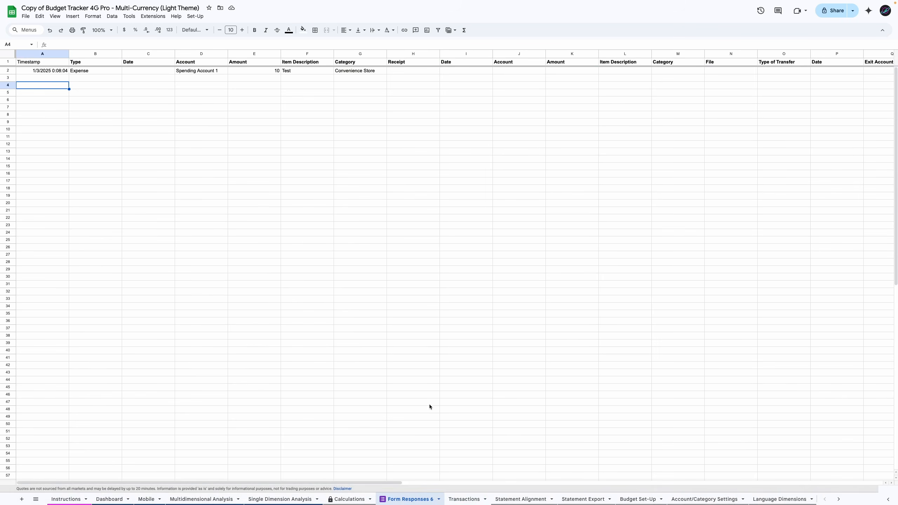
click(461, 499)
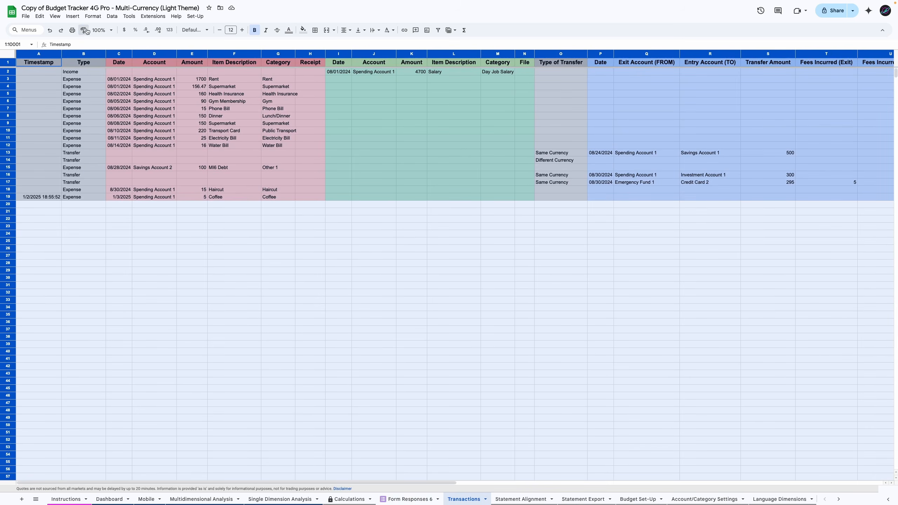
click(406, 498)
click(21, 64)
Copy the formatting of row 19 in the Transactions sheet onto the test response row in Form Responses 6.
click(464, 499)
click(7, 196)
click(83, 30)
click(410, 499)
click(33, 72)
click(154, 123)
Replace Transactions with 'Form Responses 6' across all sheets, including within formulas, and check the import formula in Calculations cell A4.
click(195, 15)
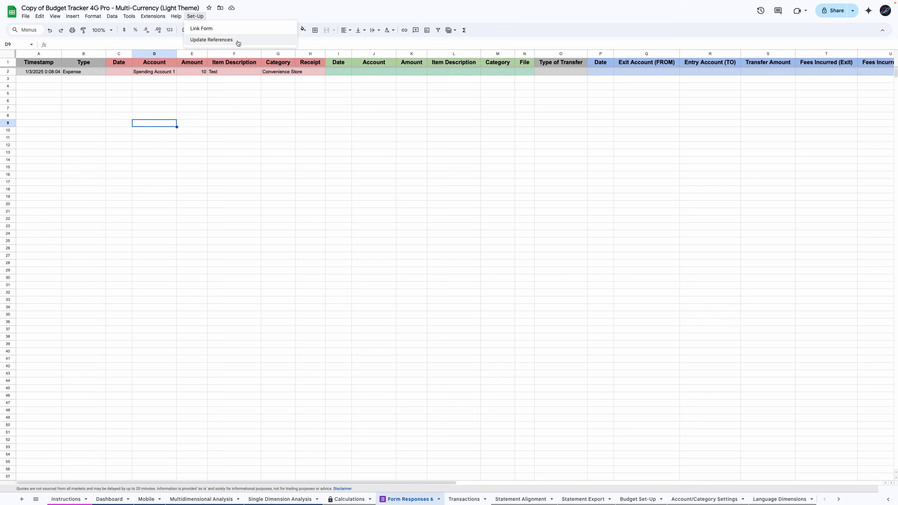
click(247, 126)
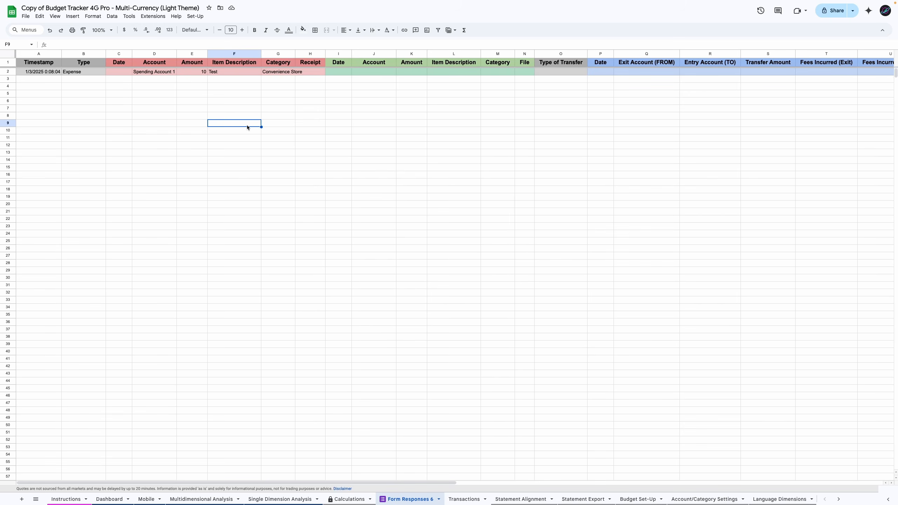
key(ctrl+f)
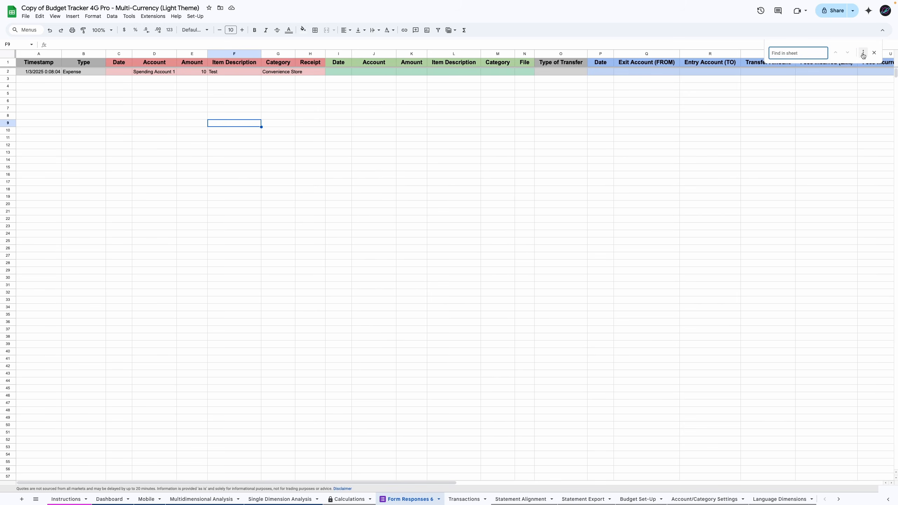
click(863, 54)
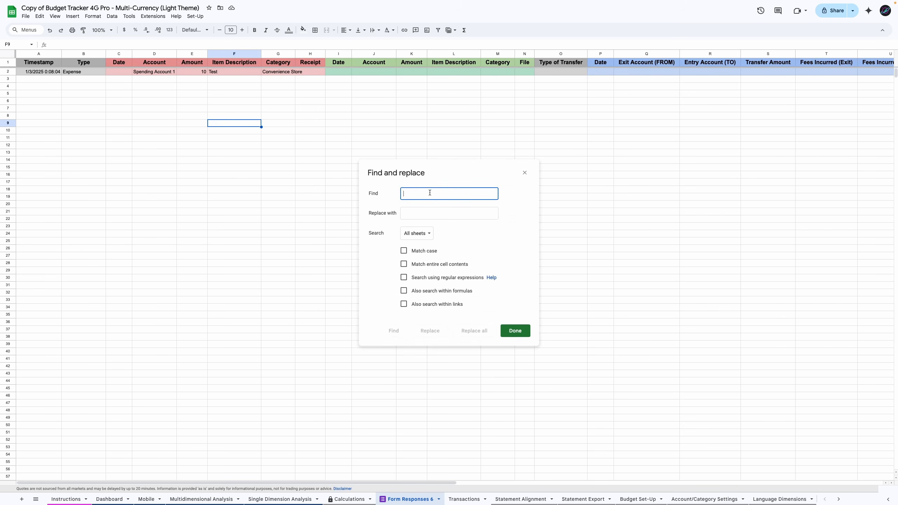
text(Transactions)
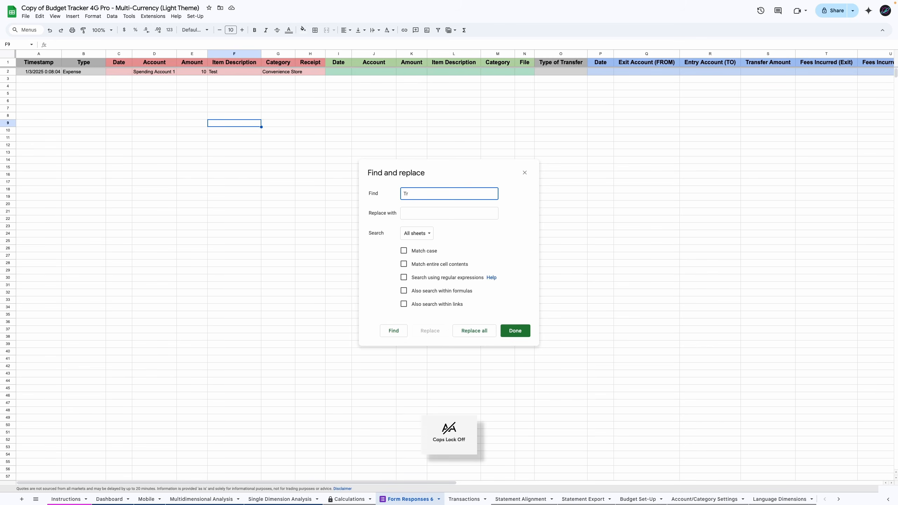
click(427, 209)
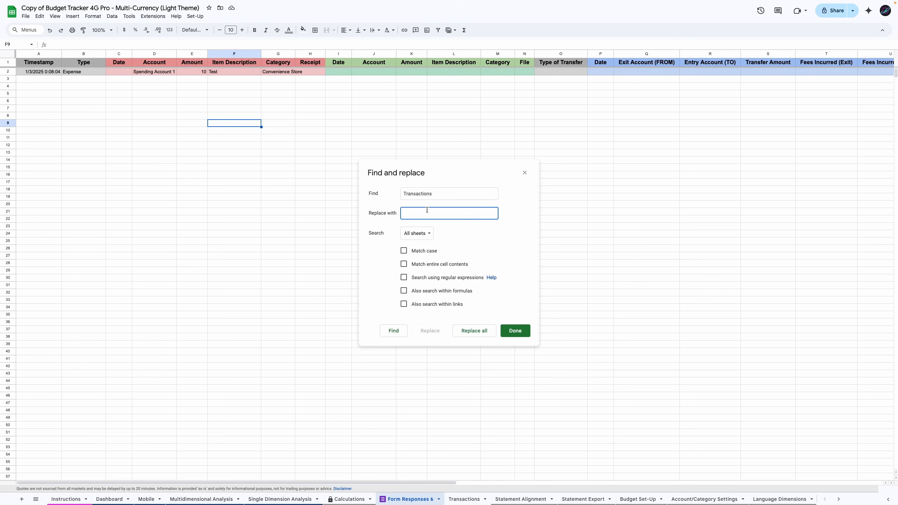
text('Form Responses 6)
click(404, 291)
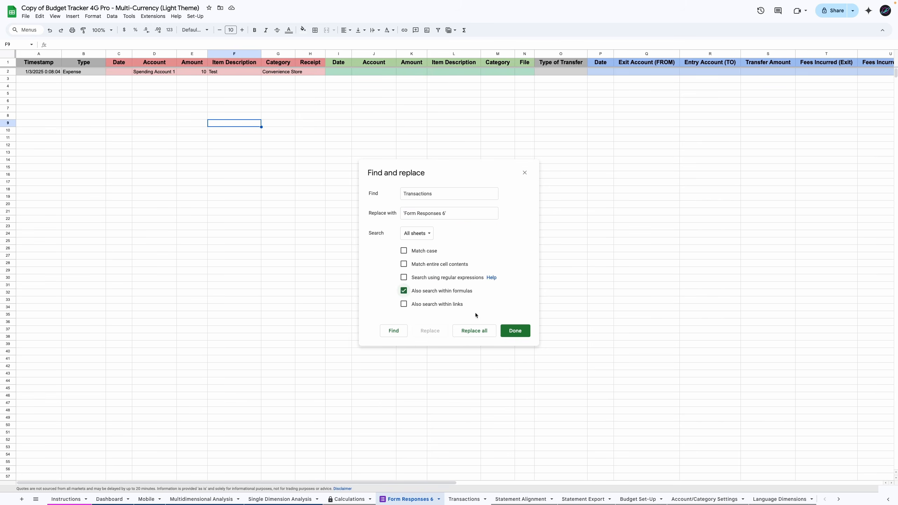
click(469, 334)
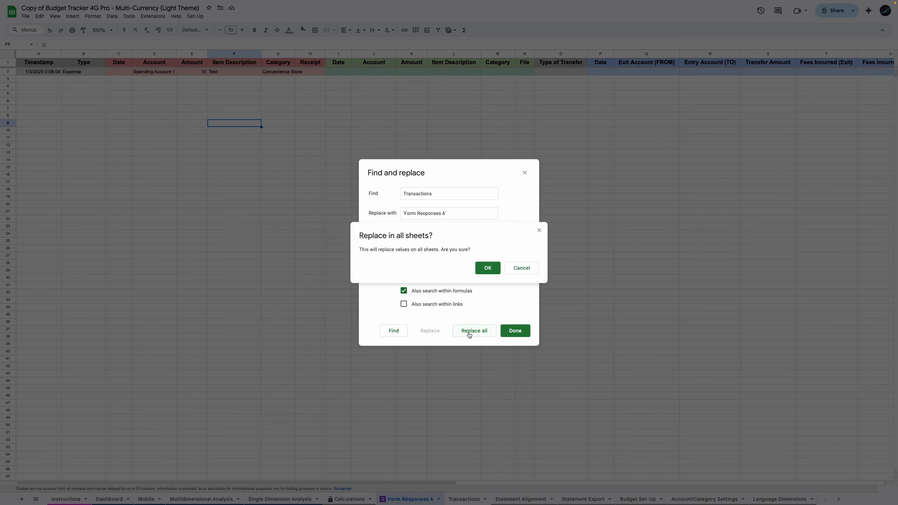
click(484, 271)
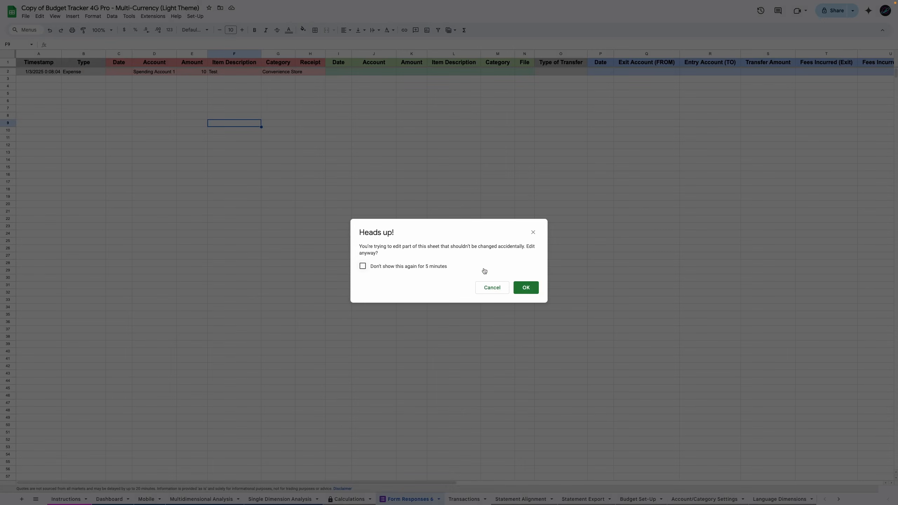
click(525, 288)
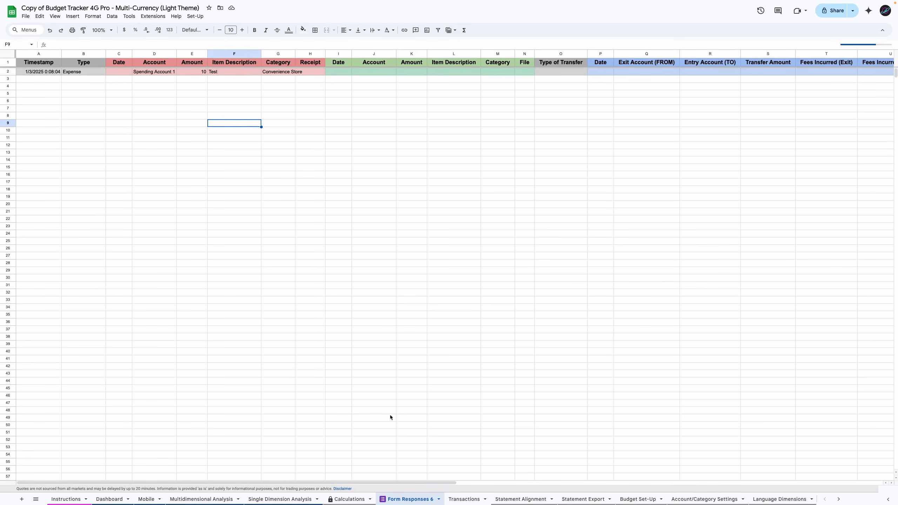
click(350, 499)
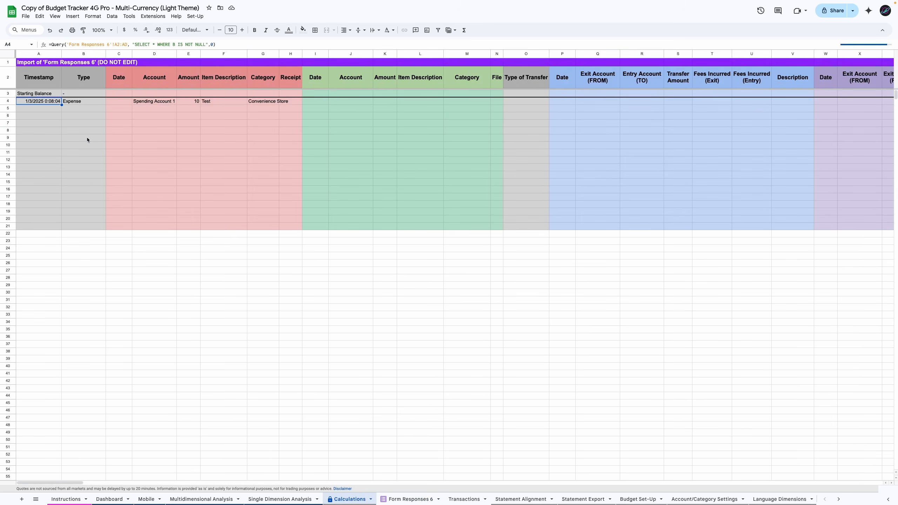
click(47, 104)
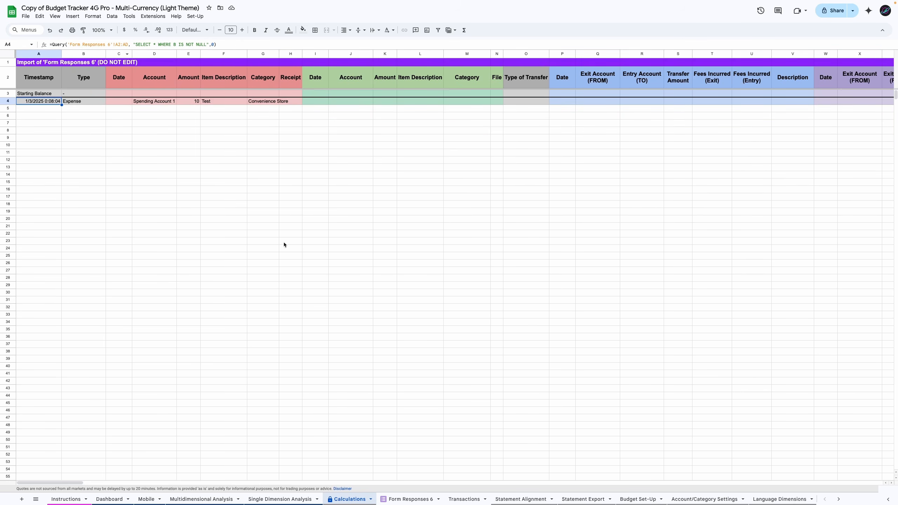
Delete the old Transactions sheet and give its name, Transactions, to the Form Responses 6 sheet.
click(463, 499)
click(485, 499)
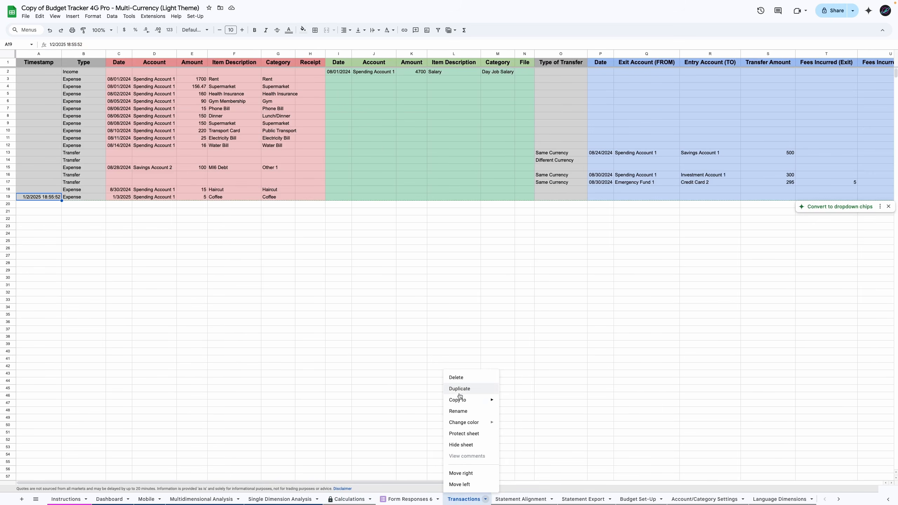
click(460, 378)
key(Return)
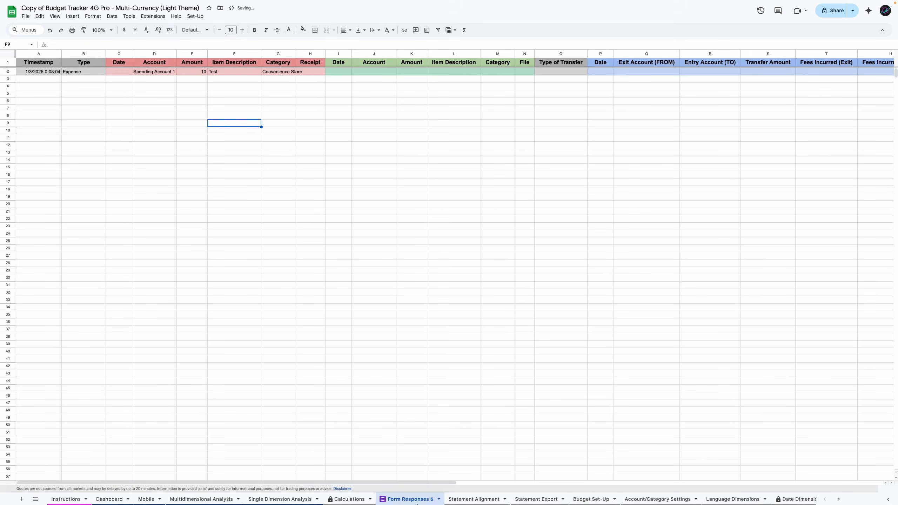
text(Transactions)
key(Return)
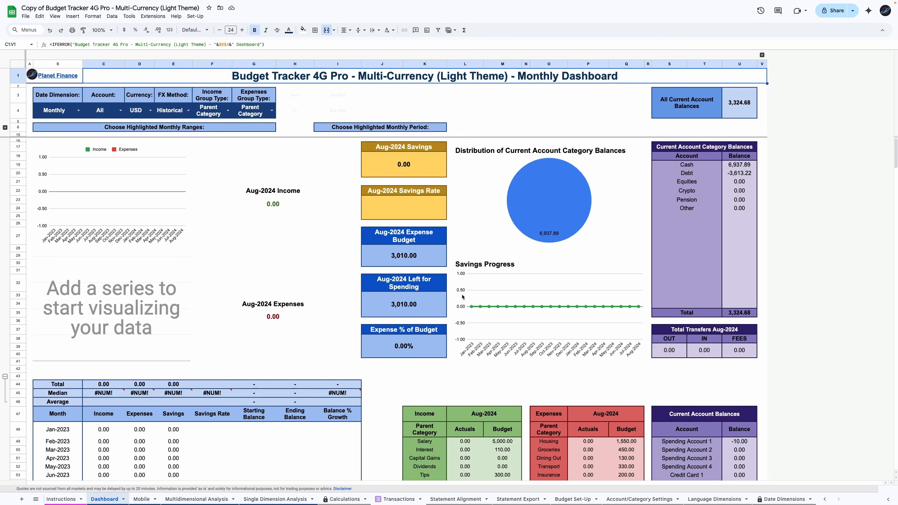
Review the spreadsheet's locale and time zone settings without saving any change.
click(26, 16)
click(50, 219)
click(369, 229)
click(430, 211)
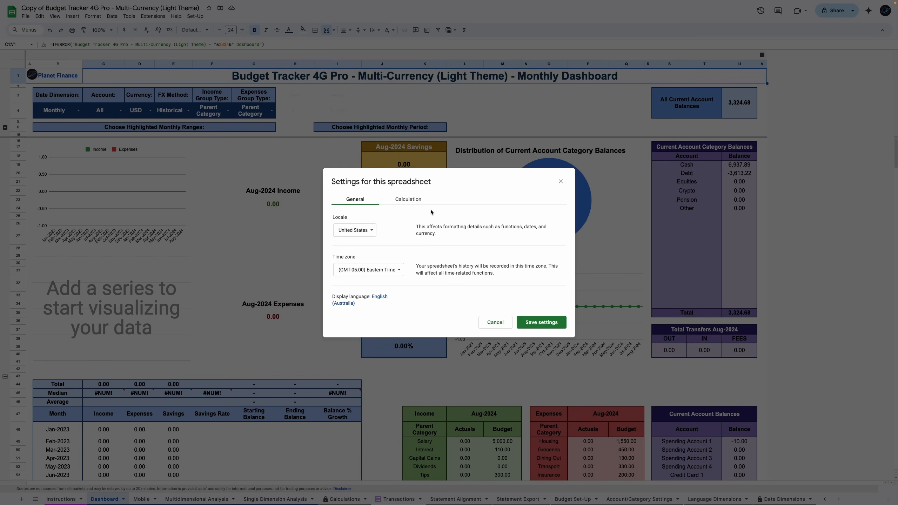
click(500, 322)
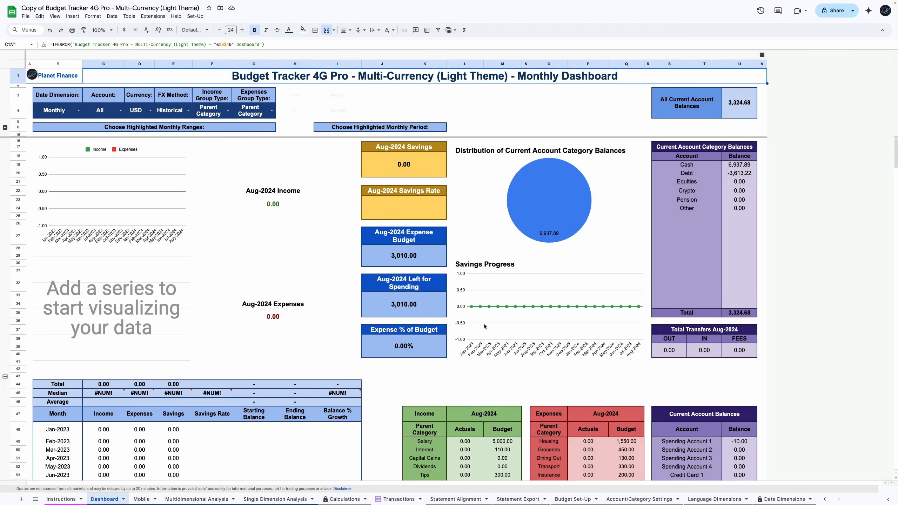
Review the number format options available for Date columns C, I and P in the Transactions sheet.
click(397, 500)
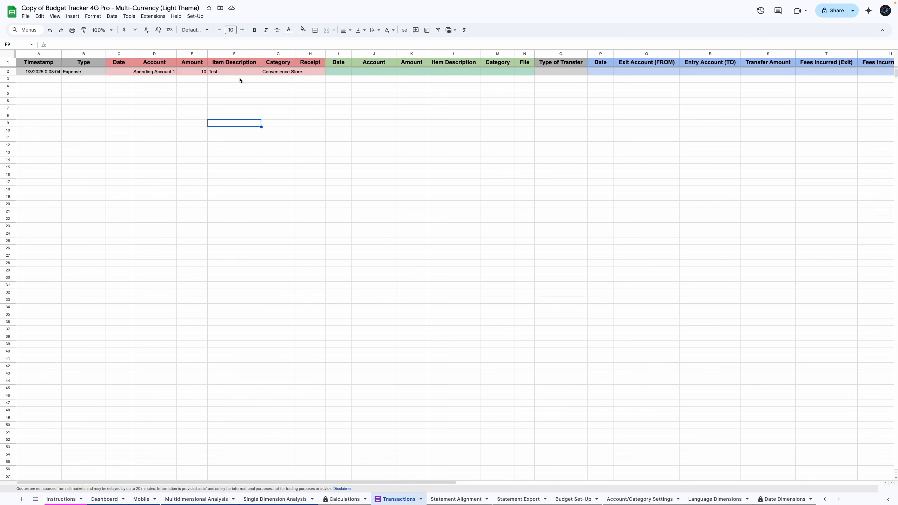
click(117, 53)
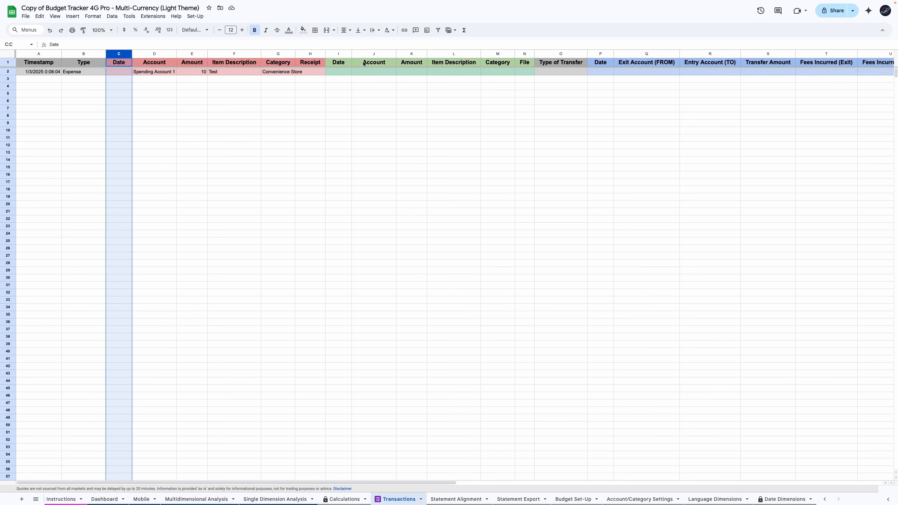
ctrl+click(336, 53)
ctrl+click(593, 53)
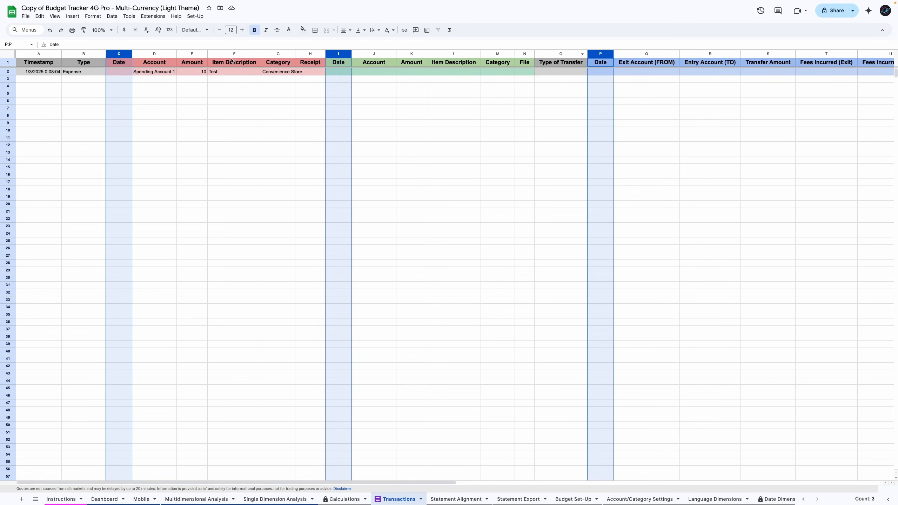
click(170, 30)
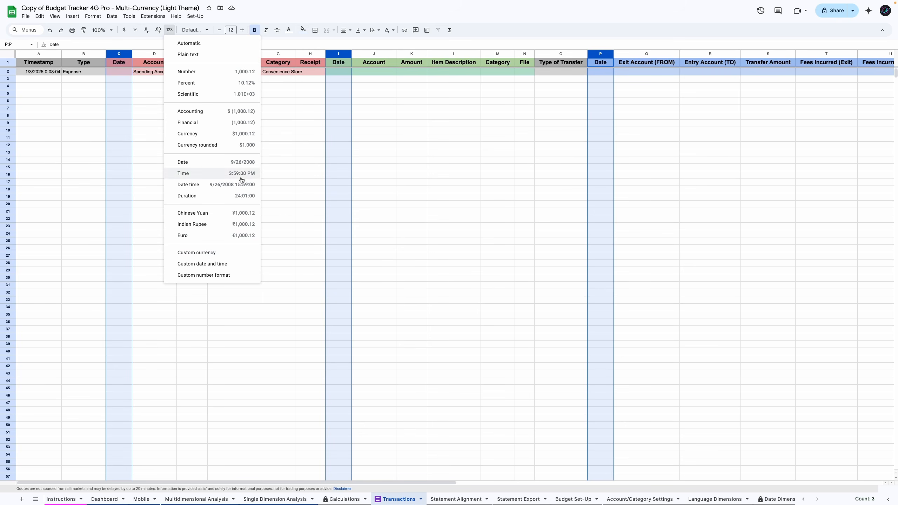
click(357, 168)
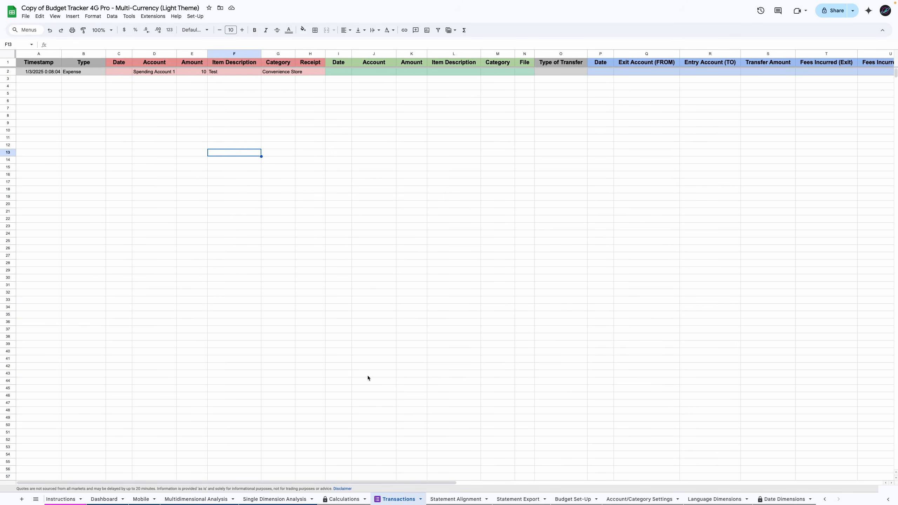
Switch to the Transactions Form and copy its shortened responder link.
key(ctrl+Tab)
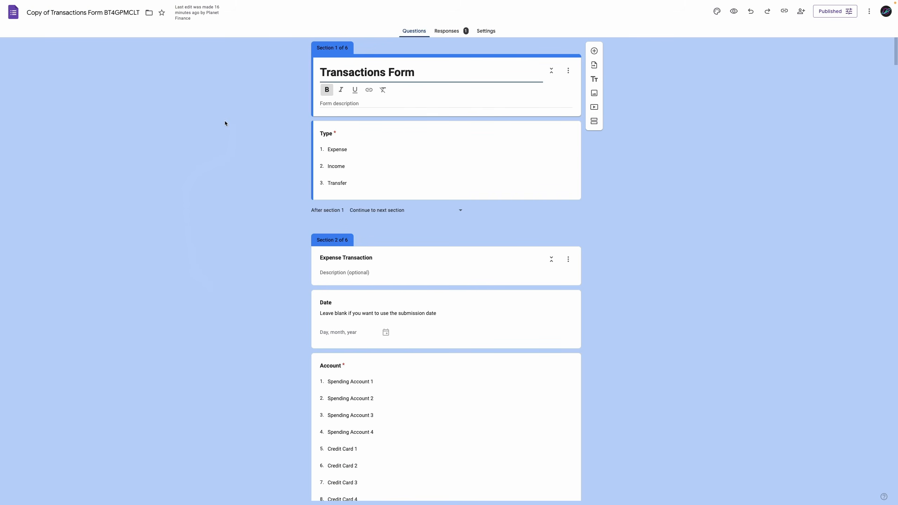
click(783, 11)
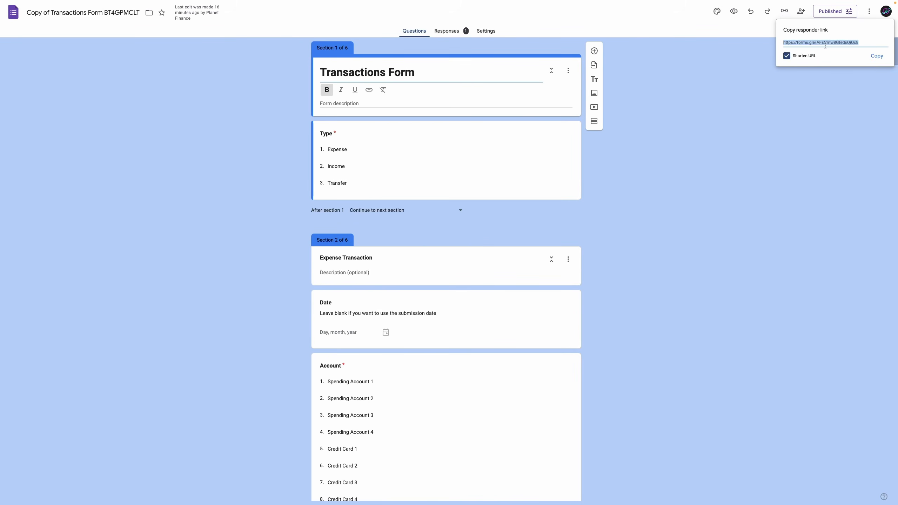
click(880, 58)
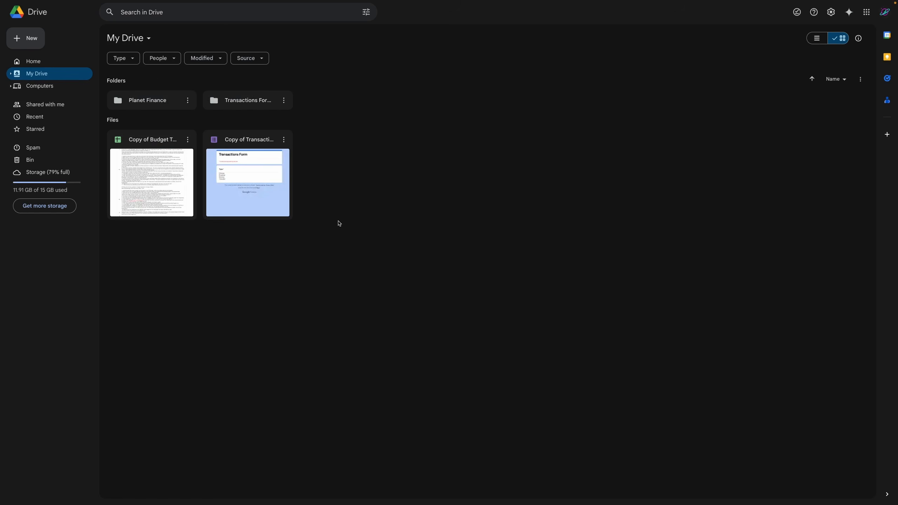
In Google Drive, create a folder named My Budget Tracker, move the spreadsheet, form and Transactions Form folder into it, and open it.
right_click(378, 200)
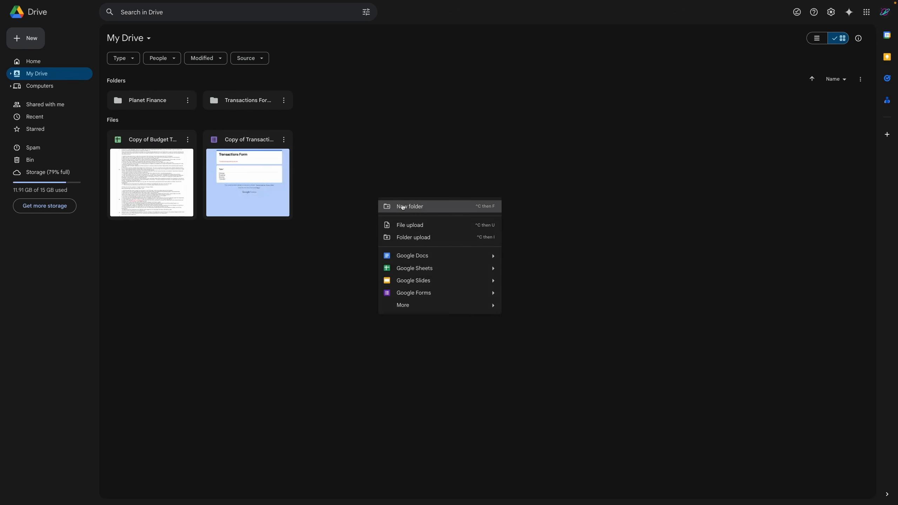
click(402, 207)
text(My Budget Tracker)
key(Return)
drag(341, 100, 155, 103)
drag(307, 148, 152, 101)
double_click(151, 100)
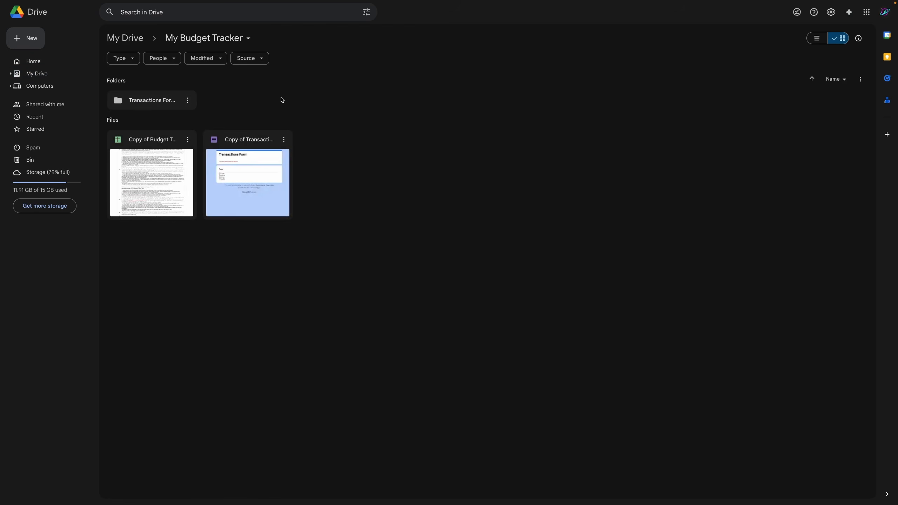
Replace 'Copy of' with 'My' in the names of the budget tracker spreadsheet and the transactions form.
right_click(154, 146)
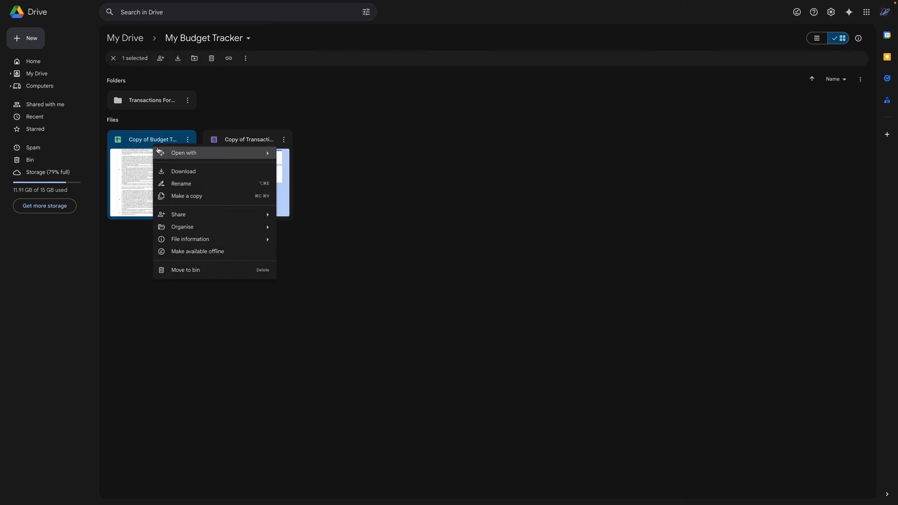
click(175, 181)
drag(405, 251, 383, 251)
text(My)
key(Return)
right_click(152, 146)
click(175, 181)
text(My)
key(Return)
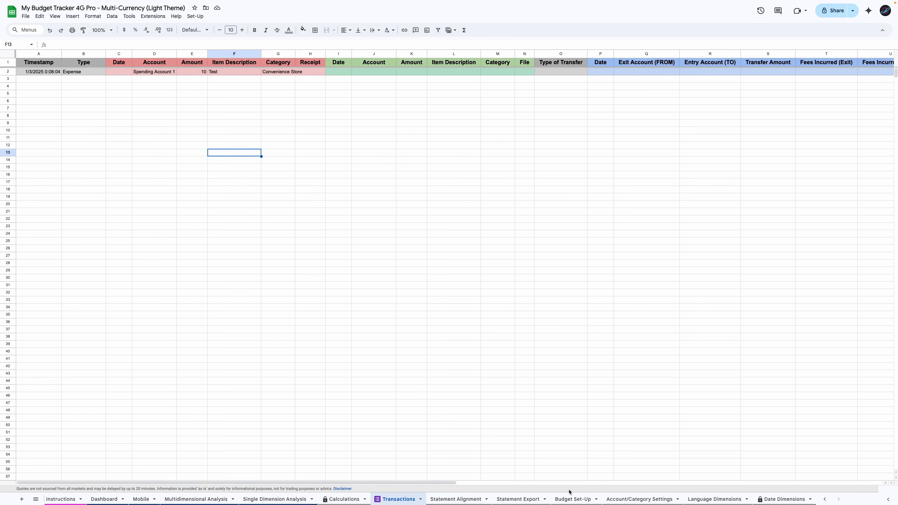
Examine the account names in column A of the spreadsheet's Account/Category Settings sheet.
click(619, 498)
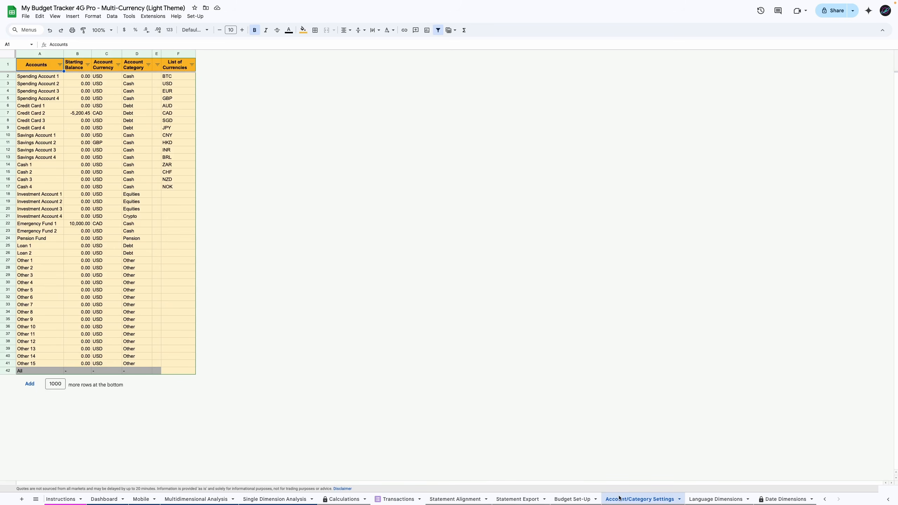
drag(39, 82, 39, 313)
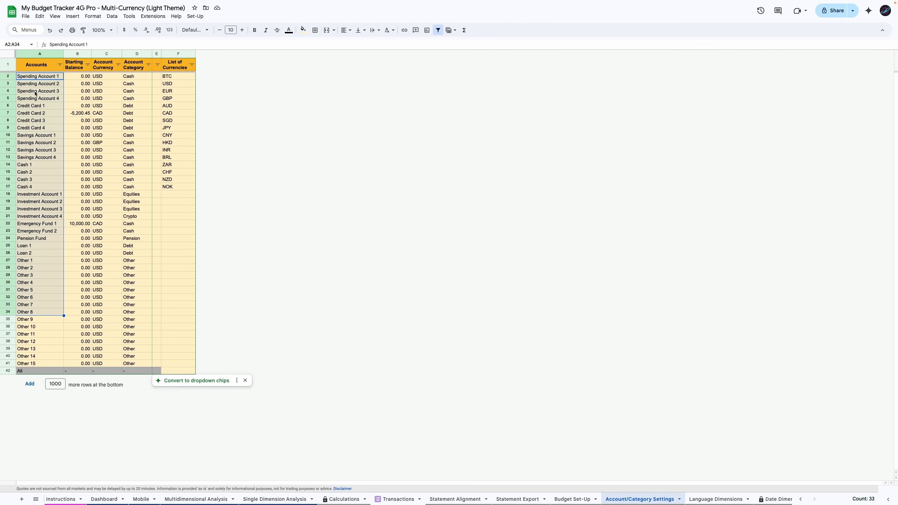
click(36, 78)
click(36, 107)
click(35, 136)
click(35, 165)
click(43, 201)
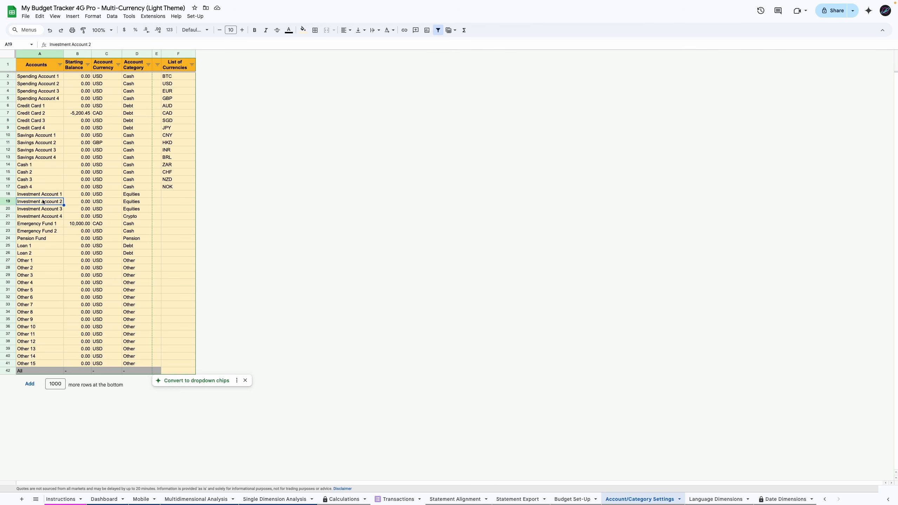
Examine the starting balances, account currencies, account categories and list of currencies in the Account/Category Settings sheet.
click(131, 77)
click(80, 93)
drag(77, 78, 84, 141)
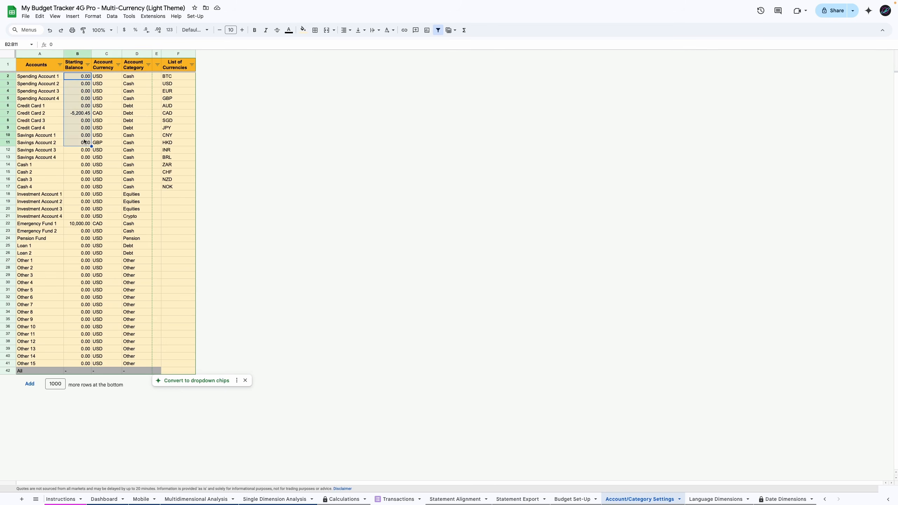
drag(105, 77, 101, 194)
click(50, 151)
drag(50, 151, 54, 172)
drag(136, 68, 143, 178)
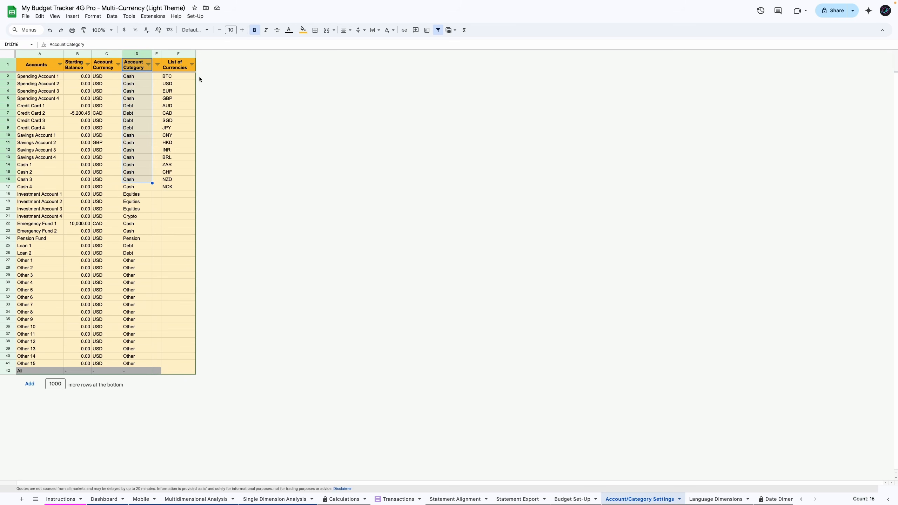
drag(174, 65, 176, 157)
click(175, 158)
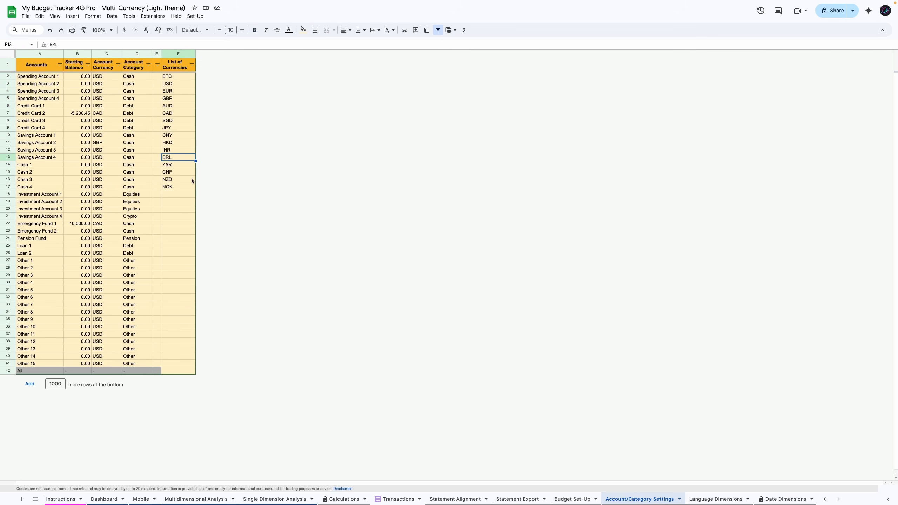
Examine the income categories and their parent categories in the Budget Set-Up sheet.
click(572, 499)
drag(82, 240, 80, 412)
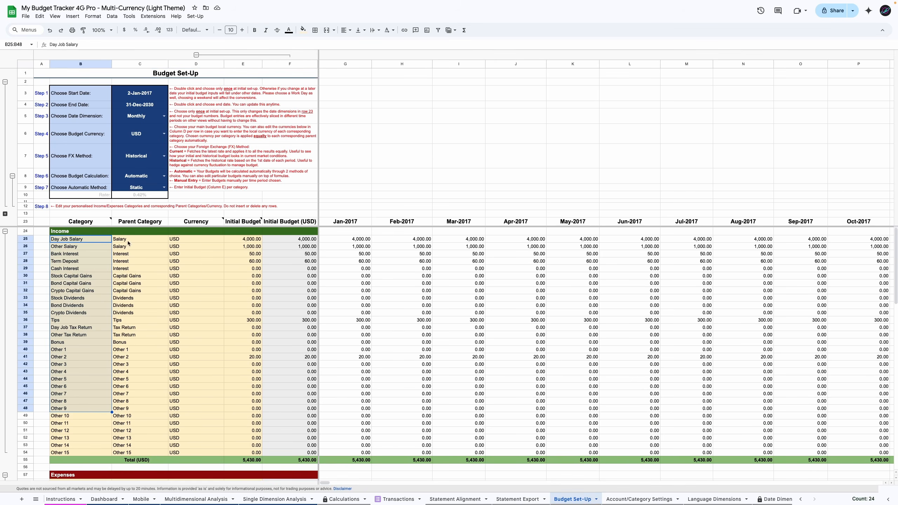
drag(128, 240, 134, 317)
drag(78, 240, 94, 389)
click(95, 389)
Look through the expense categories below the income section in the Budget Set-Up sheet.
scroll(92, 371, down, 5)
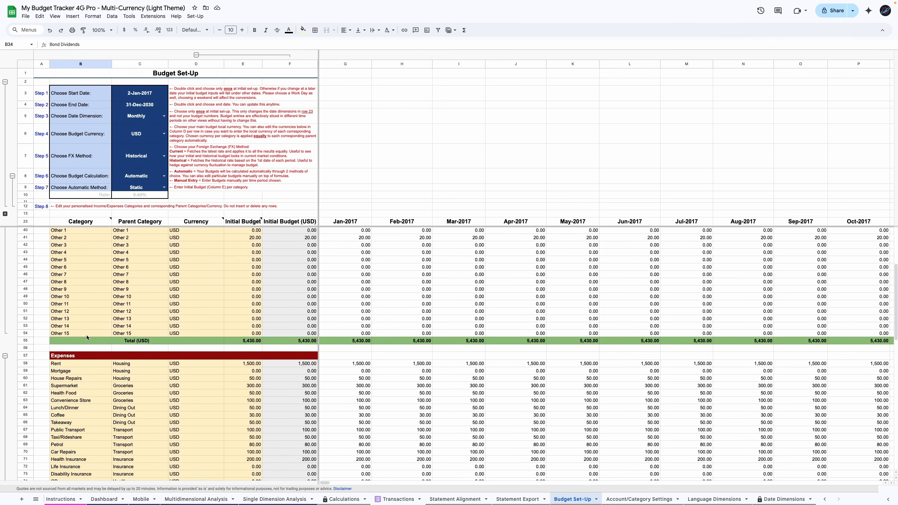
click(87, 331)
scroll(87, 331, down, 3)
click(87, 364)
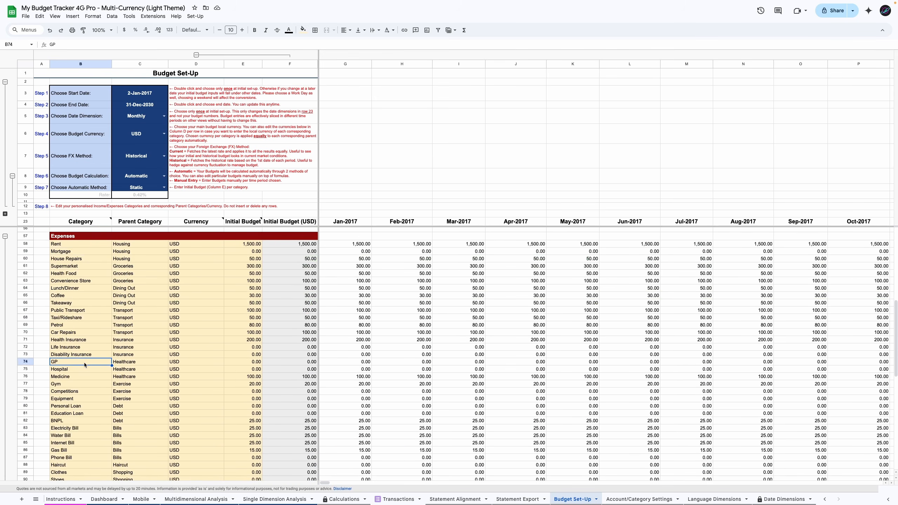
scroll(86, 364, up, 1)
click(75, 278)
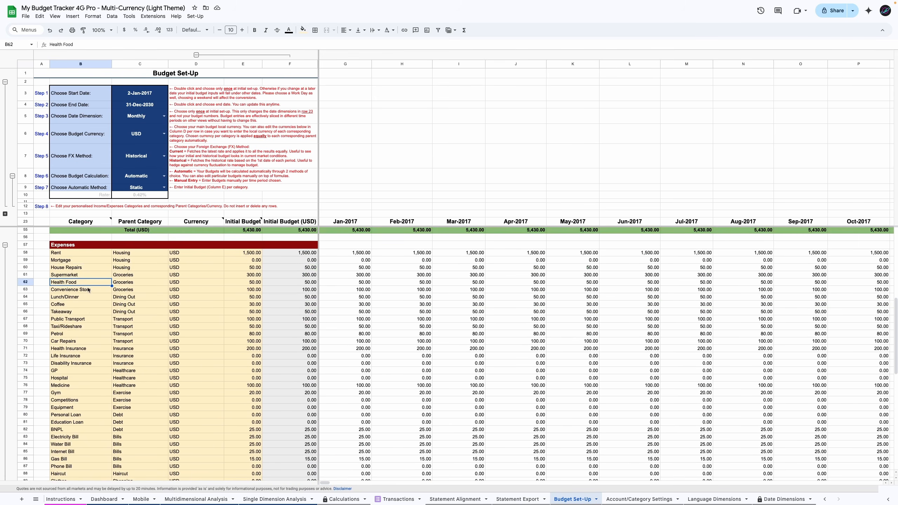
scroll(90, 315, up, 5)
click(89, 269)
Look at the Statement Export and Statement Alignment sheets, and examine the test response in row 2 of Transactions.
click(519, 498)
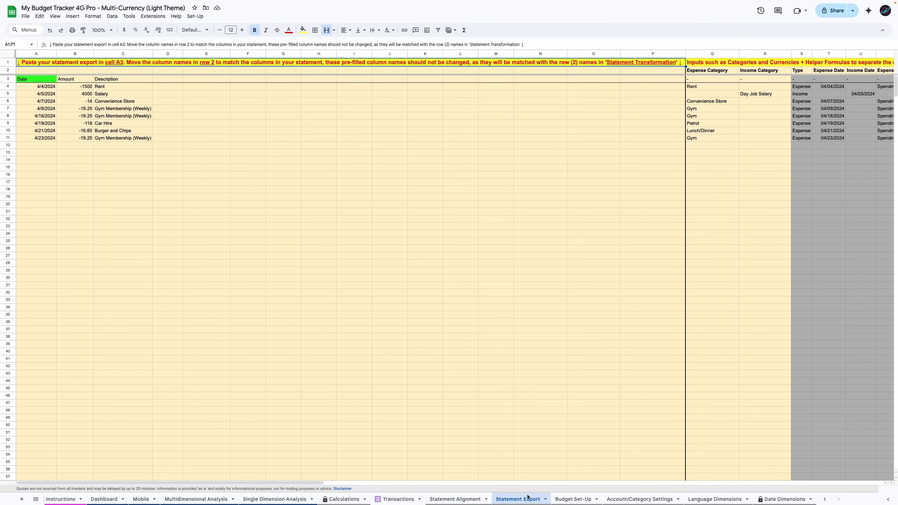
click(456, 499)
click(398, 499)
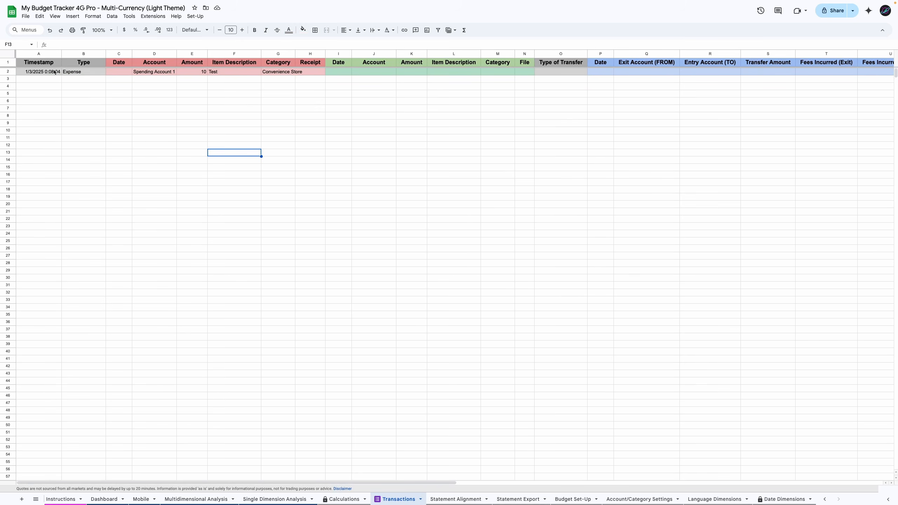
click(72, 73)
drag(72, 74, 596, 73)
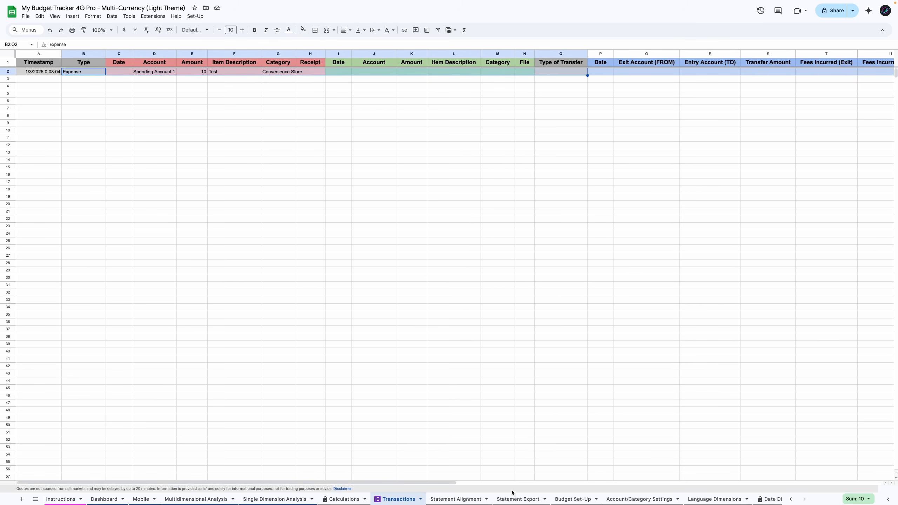
Examine the sample bank statement's date, amount and description columns in the Statement Export sheet.
click(518, 499)
drag(49, 79, 494, 298)
click(73, 86)
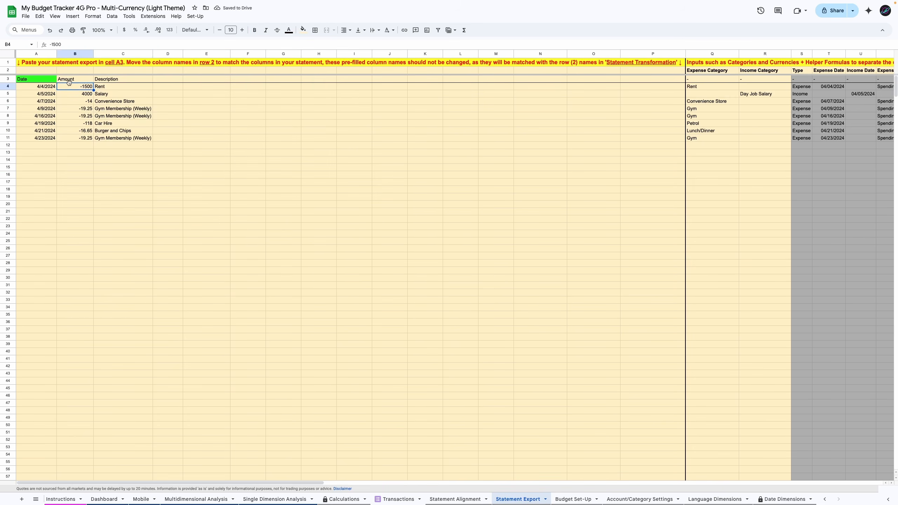
drag(74, 87, 78, 145)
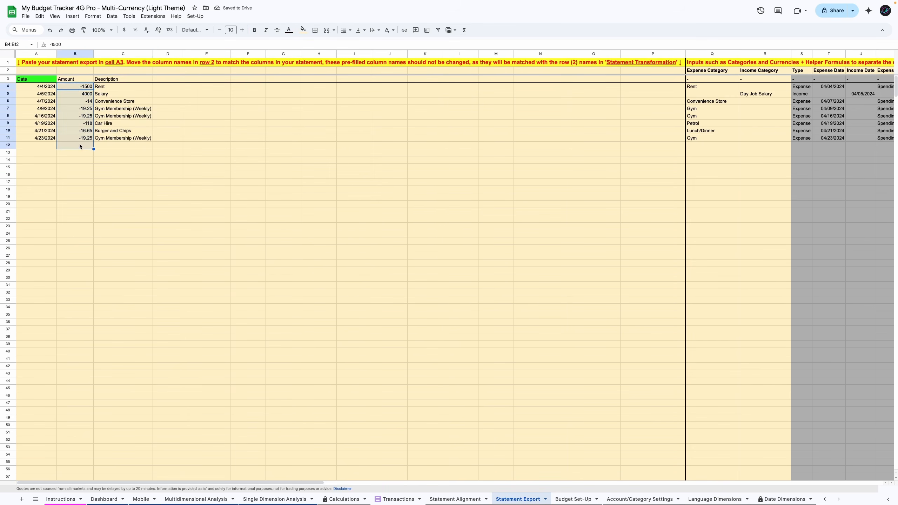
drag(115, 89, 113, 140)
click(181, 110)
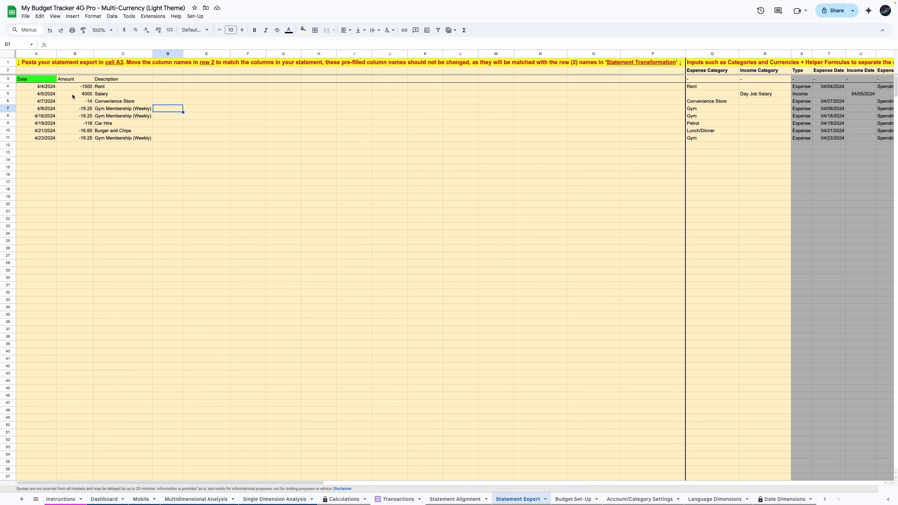
drag(40, 88, 124, 130)
click(141, 102)
Inspect the row 4 helper formulas for type, dates, accounts and amounts in the Statement Export sheet.
scroll(380, 112, right, 10)
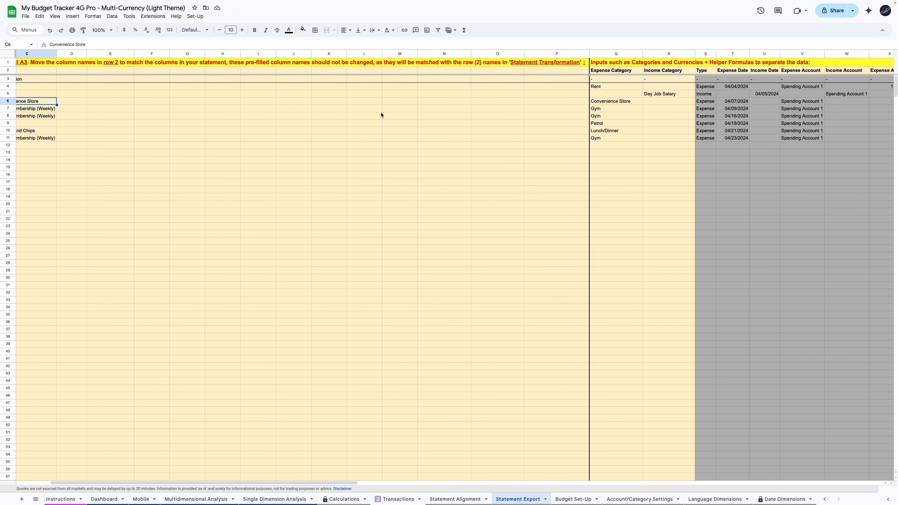
scroll(390, 129, right, 3)
click(330, 89)
click(359, 88)
click(421, 87)
scroll(459, 100, right, 5)
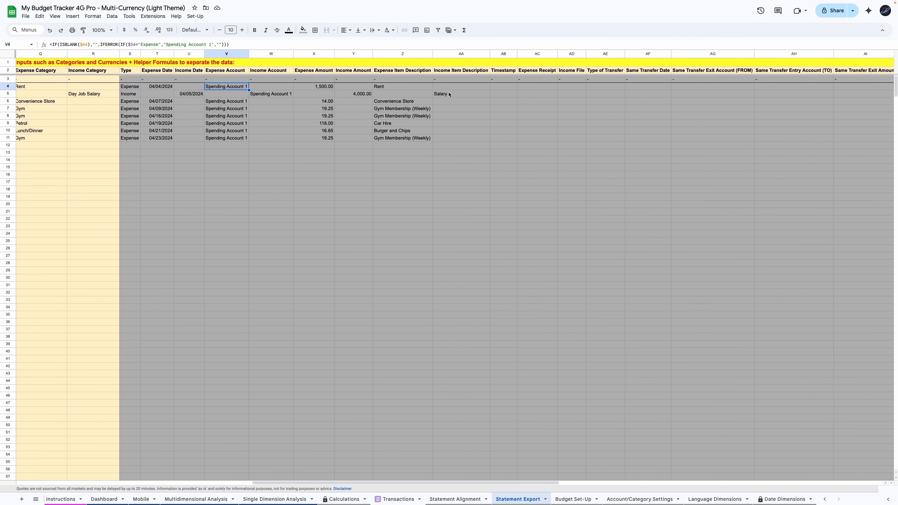
click(386, 88)
click(330, 88)
click(348, 88)
Examine the Expense Category and Income Category entries in columns Q and R of the Statement Export sheet.
scroll(356, 91, left, 16)
scroll(569, 135, left, 2)
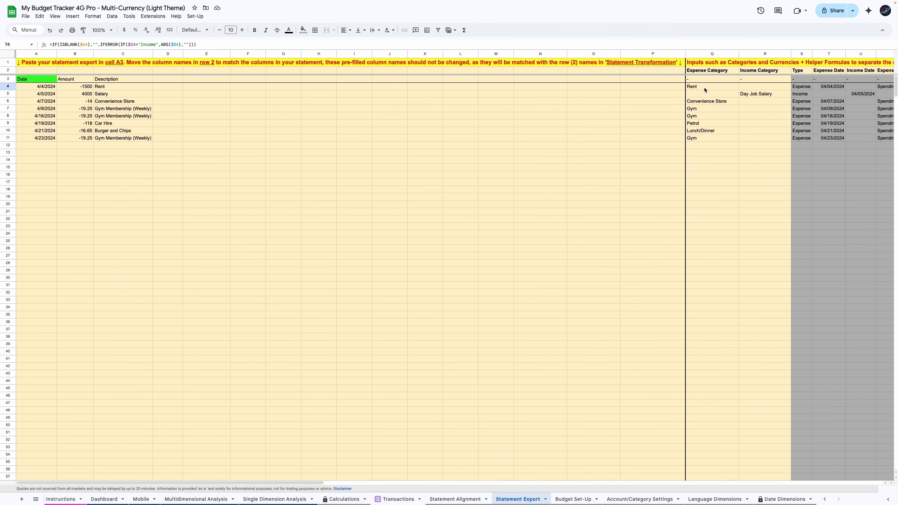
drag(704, 88, 703, 139)
drag(756, 90, 763, 160)
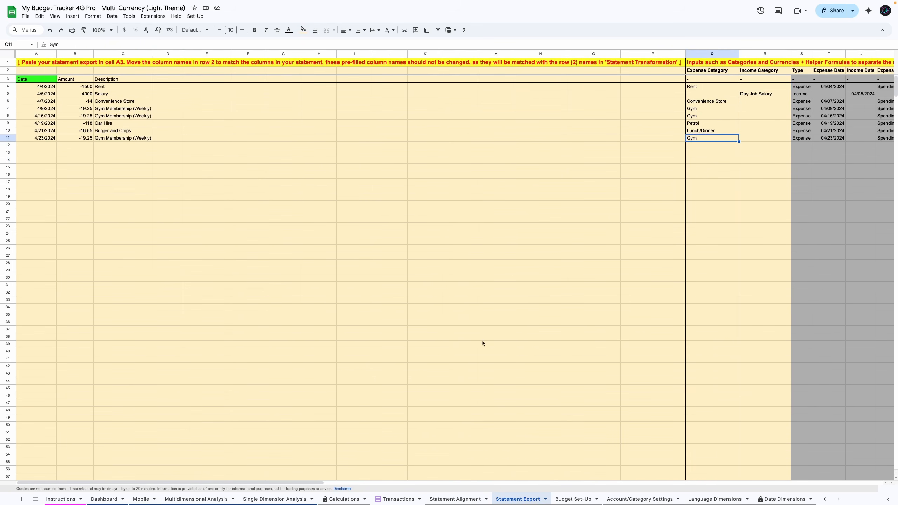
Inspect the formulas across row 3 of the Statement Alignment sheet, from column A through column N.
click(450, 500)
click(37, 80)
key(Right)
key(Right)
key(Right)
key(Right)
key(Right)
key(Right)
key(Right)
key(Right)
key(Right)
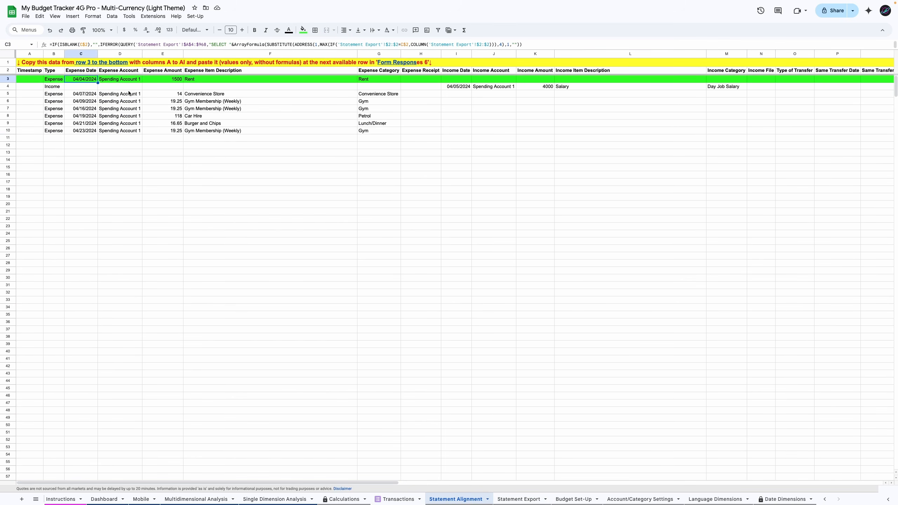
key(Right)
key(Right)
key(Right)
key(Right)
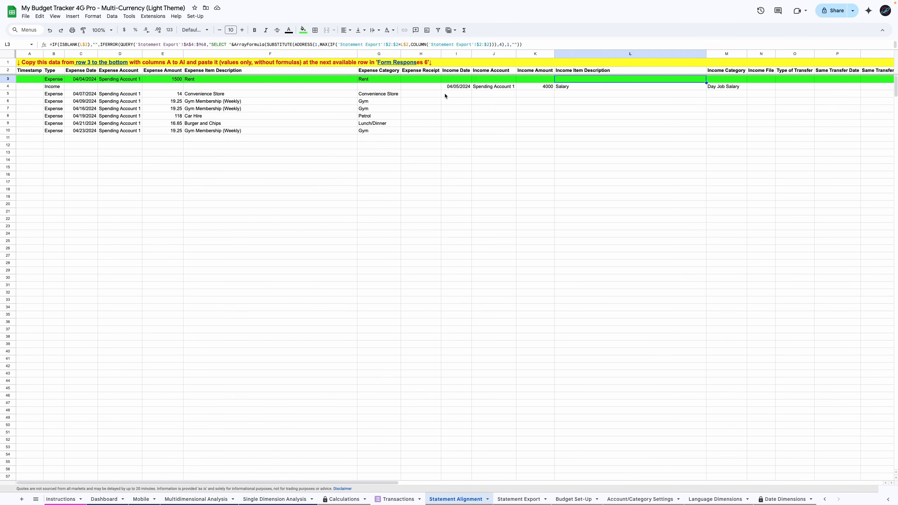
scroll(456, 103, left, 10)
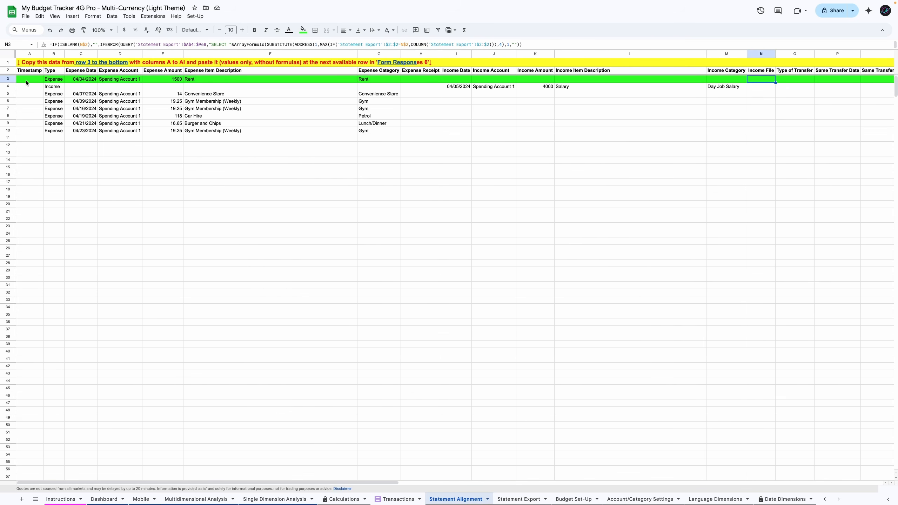
Copy the aligned statement rows in range A3:AD10 of the Statement Alignment sheet.
click(27, 81)
key(ctrl+shift+Right)
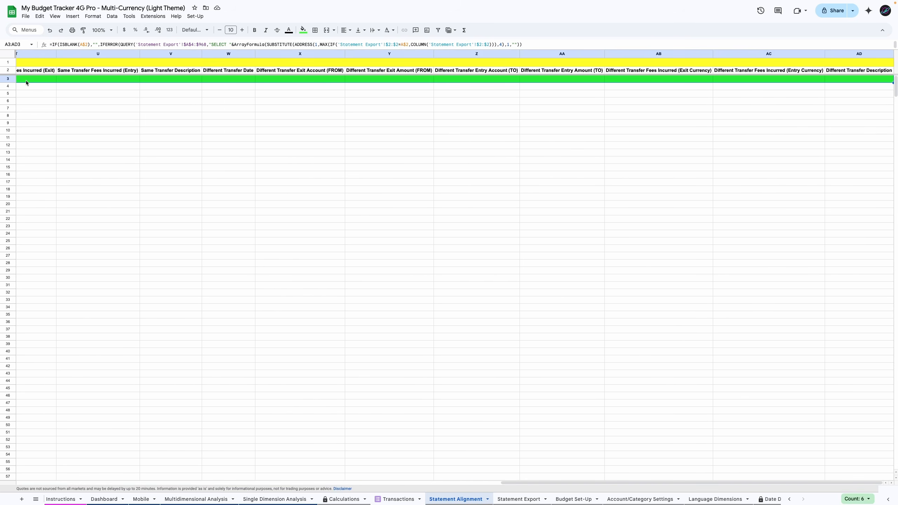
key(shift+Down)
key(shift+Down)
key(shift+Down)
key(shift+Down)
key(shift+Down)
key(shift+Down)
key(shift+Down)
key(shift+Down)
key(shift+Down)
key(shift+Down)
key(shift+Down)
key(shift+Down)
scroll(145, 183, left, 10)
key(shift+Up)
key(shift+Up)
key(shift+Up)
key(shift+Up)
key(shift+Up)
key(super+c)
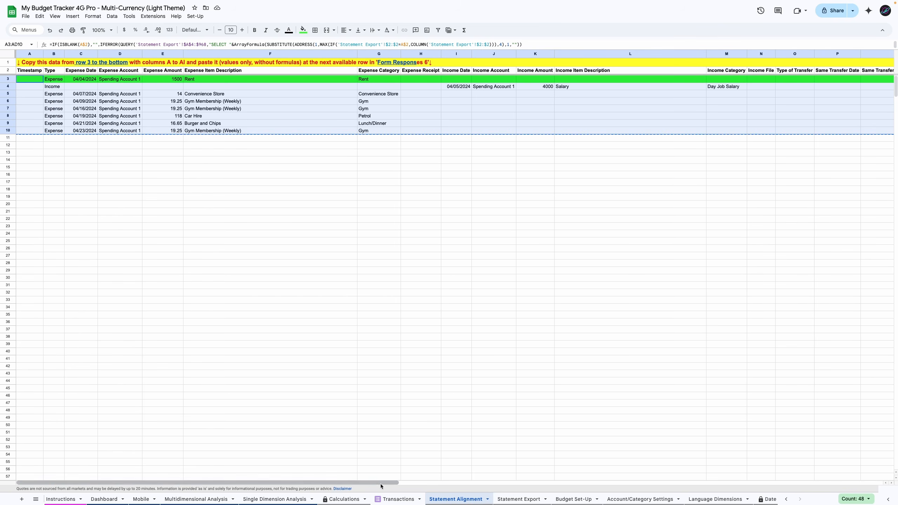
Paste the copied statement rows as values only into the Transactions sheet, starting at cell A3.
click(385, 497)
click(34, 79)
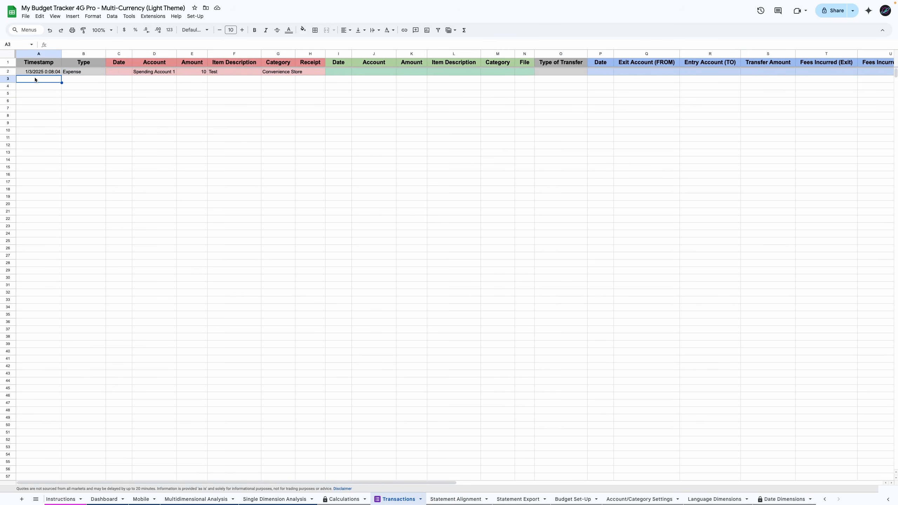
key(super+v)
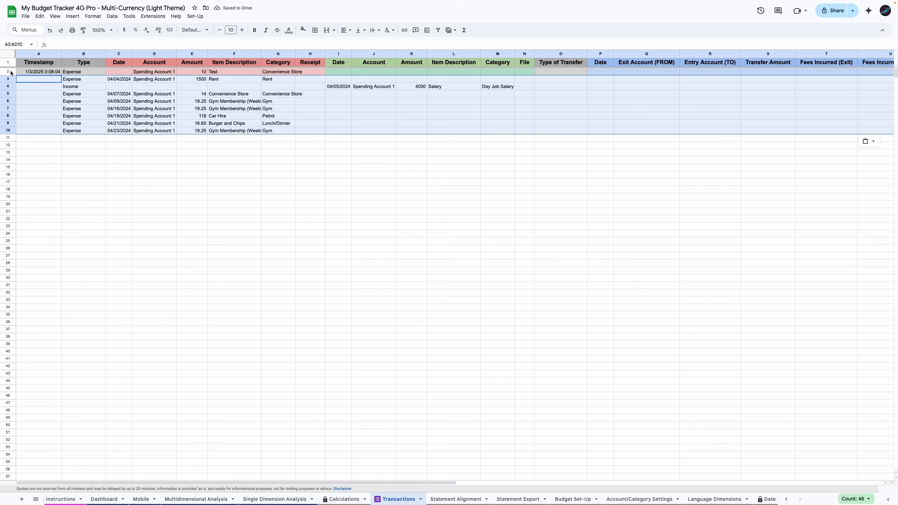
Move the Test expense from row 2 of the Transactions sheet to row 10, below the imported statement rows.
click(11, 72)
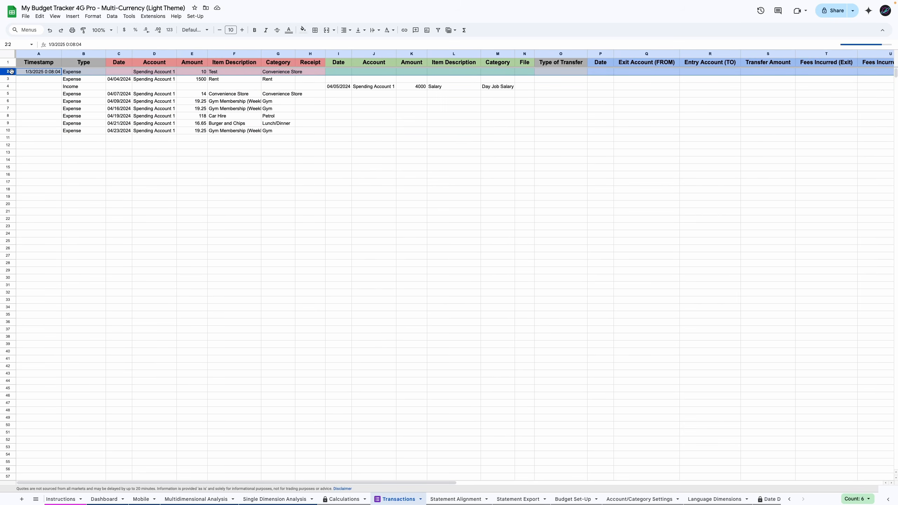
drag(11, 72, 38, 131)
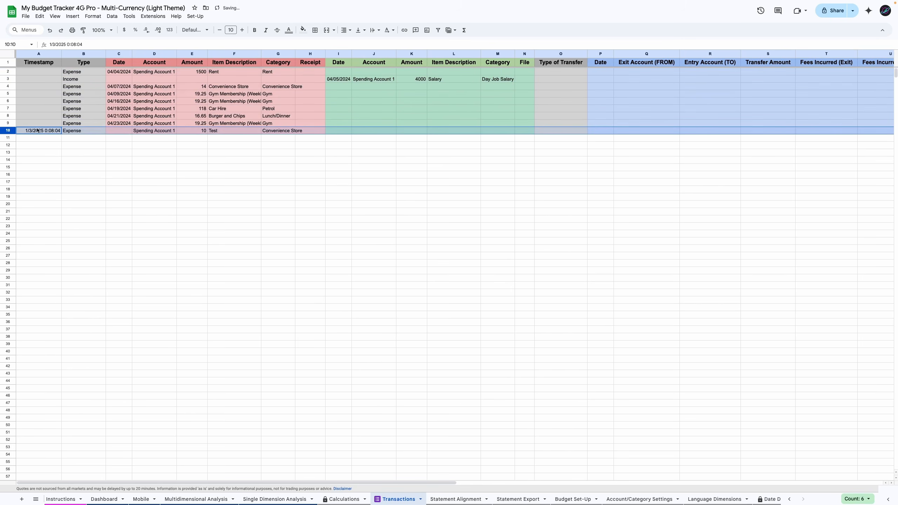
click(10, 139)
click(8, 72)
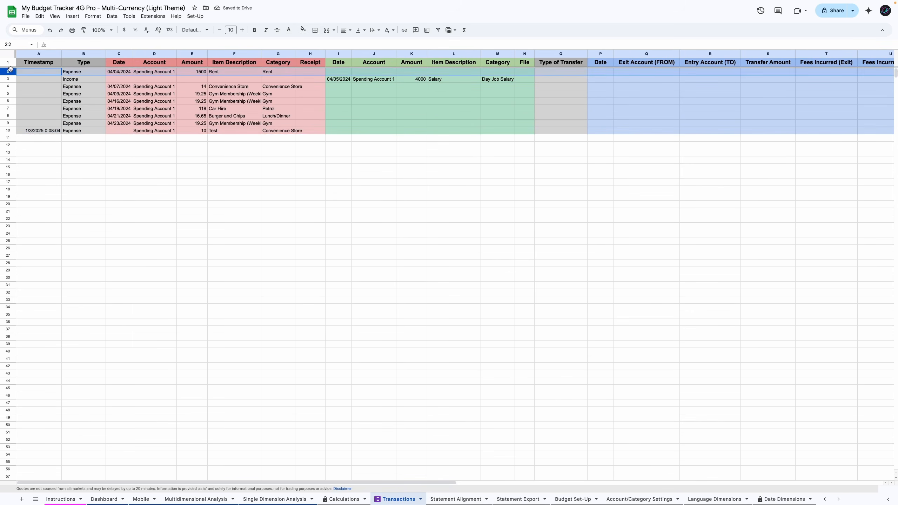
click(277, 123)
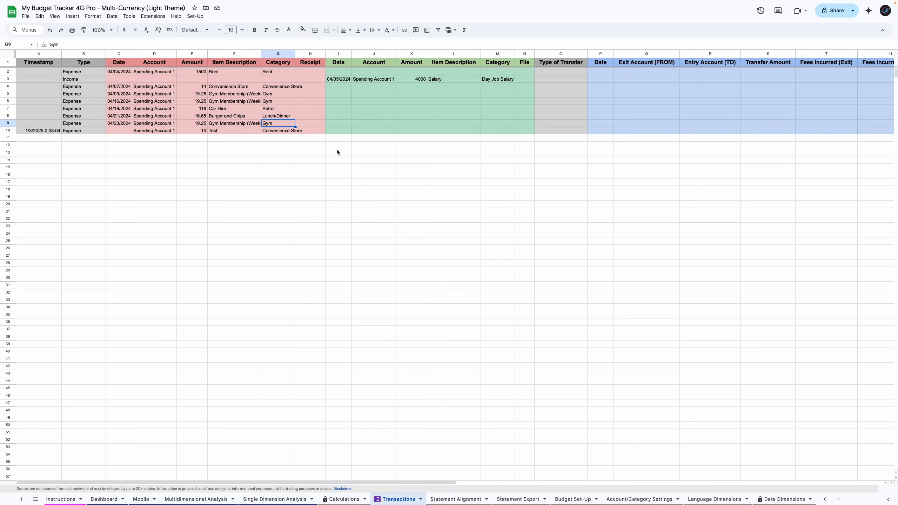
Review the Statement Alignment and Statement Export sheets, and set the Car Hire expense amount to 120 in the Transactions sheet.
click(456, 499)
click(518, 498)
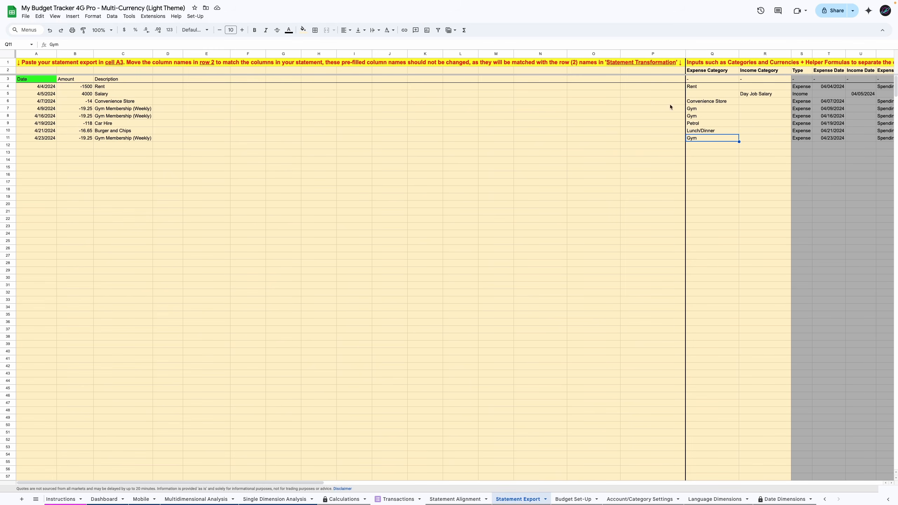
click(395, 498)
click(202, 123)
click(251, 117)
click(199, 102)
click(198, 123)
click(200, 110)
text(120)
key(Return)
Open the Dashboard sheet to view the monthly figures and charts with the imported transactions.
click(390, 499)
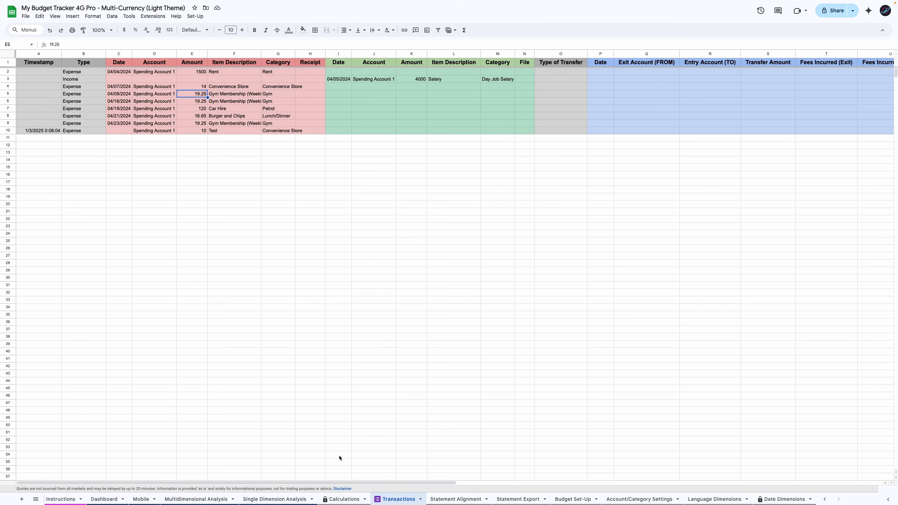
click(284, 499)
click(207, 499)
click(106, 499)
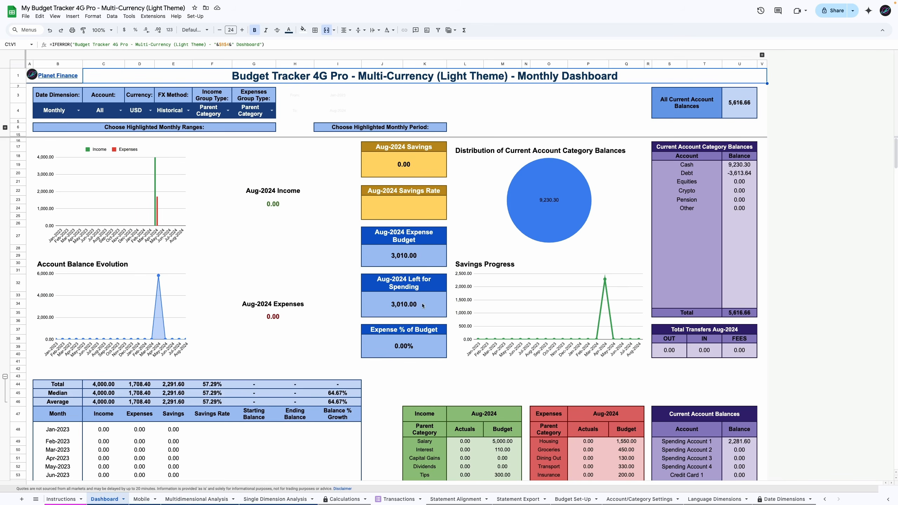